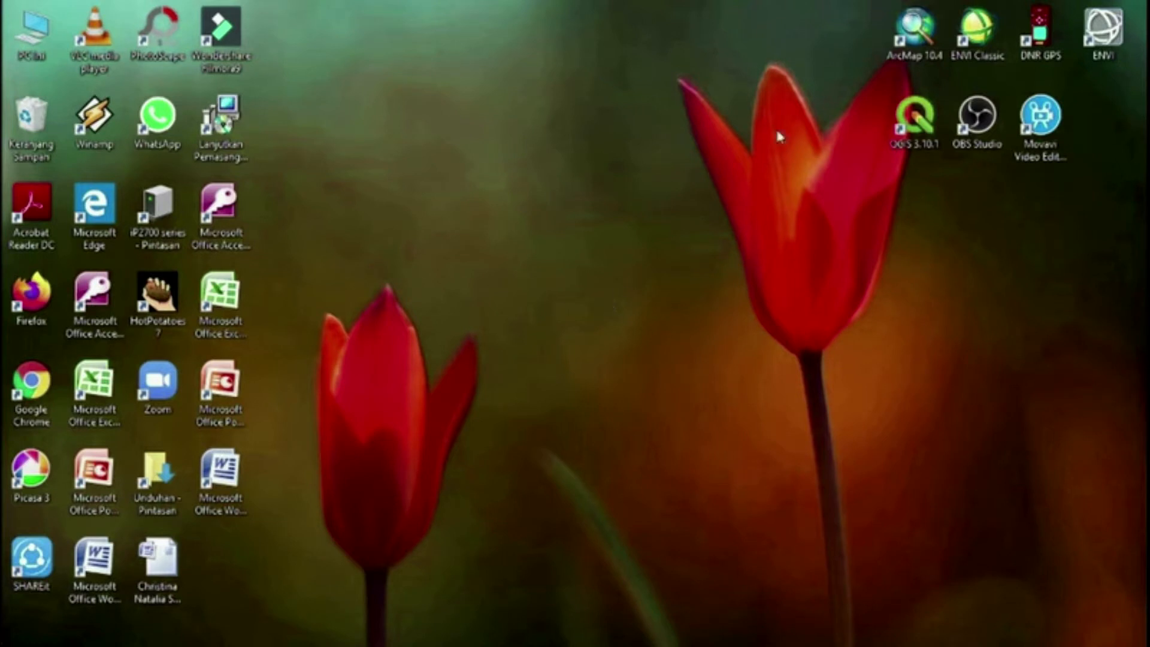
# Launch ENVI Classic and open the TIF image Quickbird_SM_Paliyan1 from E:, SIG, Koreksi Geometrik dan radiometrik, QiuckBir
pyautogui.doubleClick(986, 39)
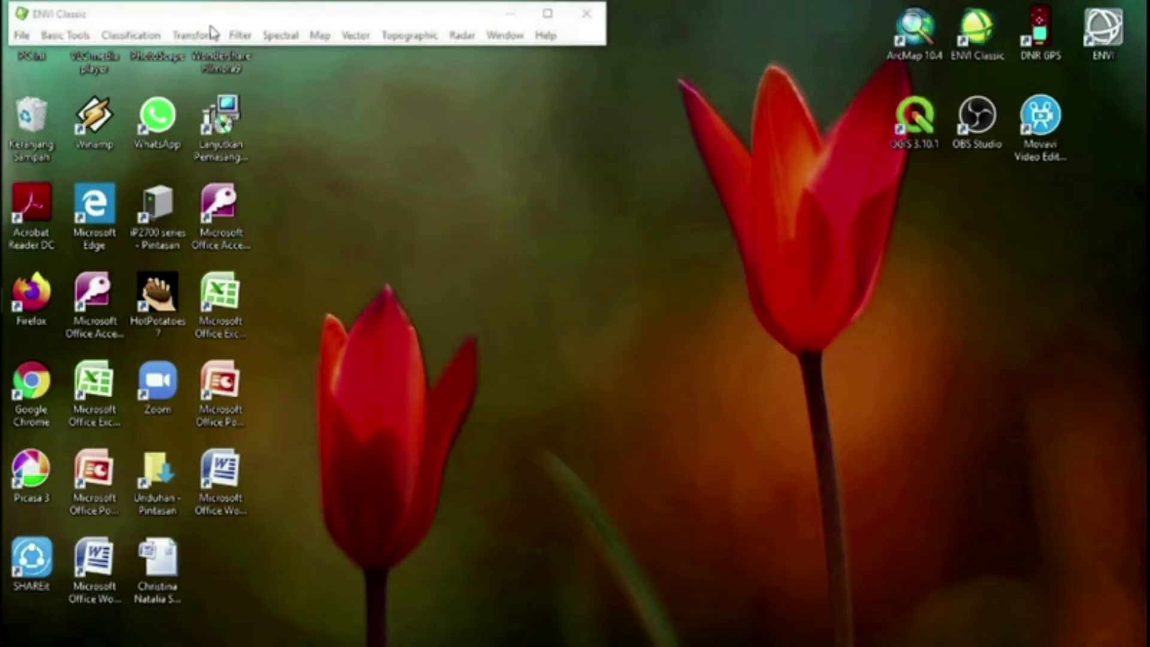
pyautogui.click(45, 35)
pyautogui.moveTo(24, 37)
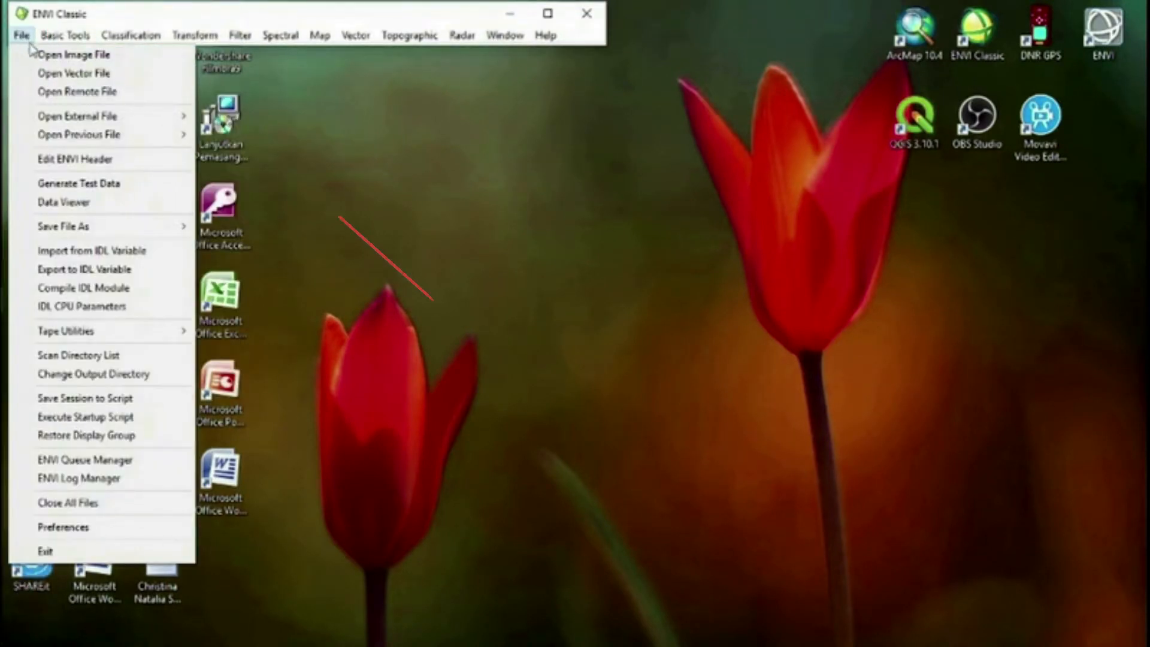
pyautogui.click(174, 57)
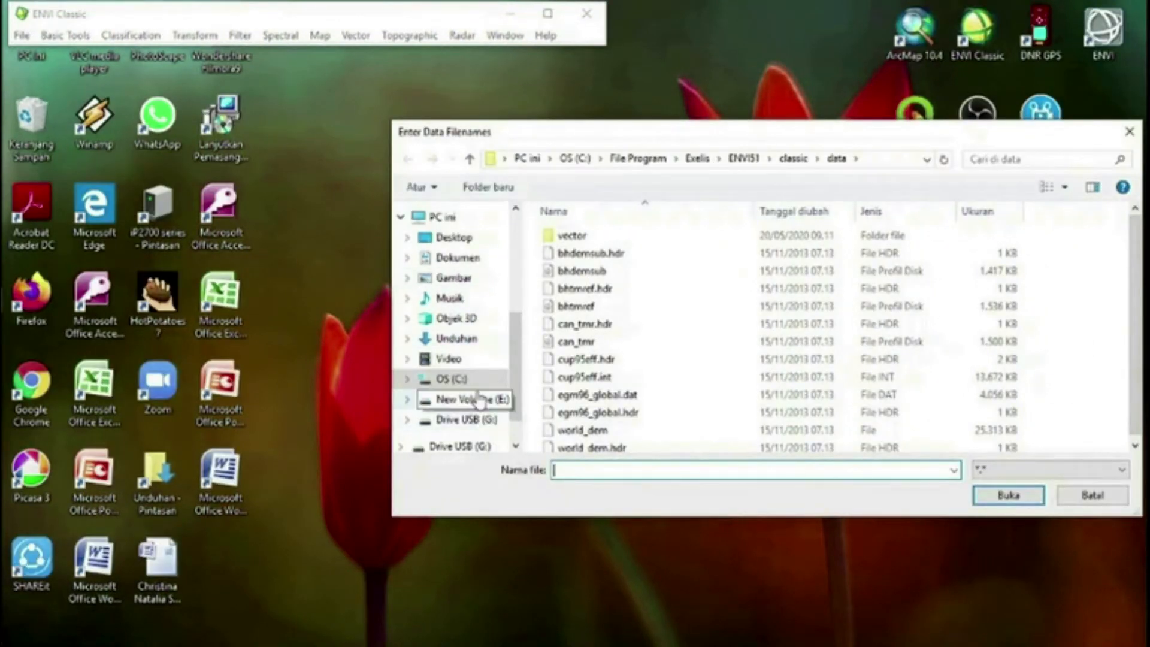
pyautogui.click(473, 399)
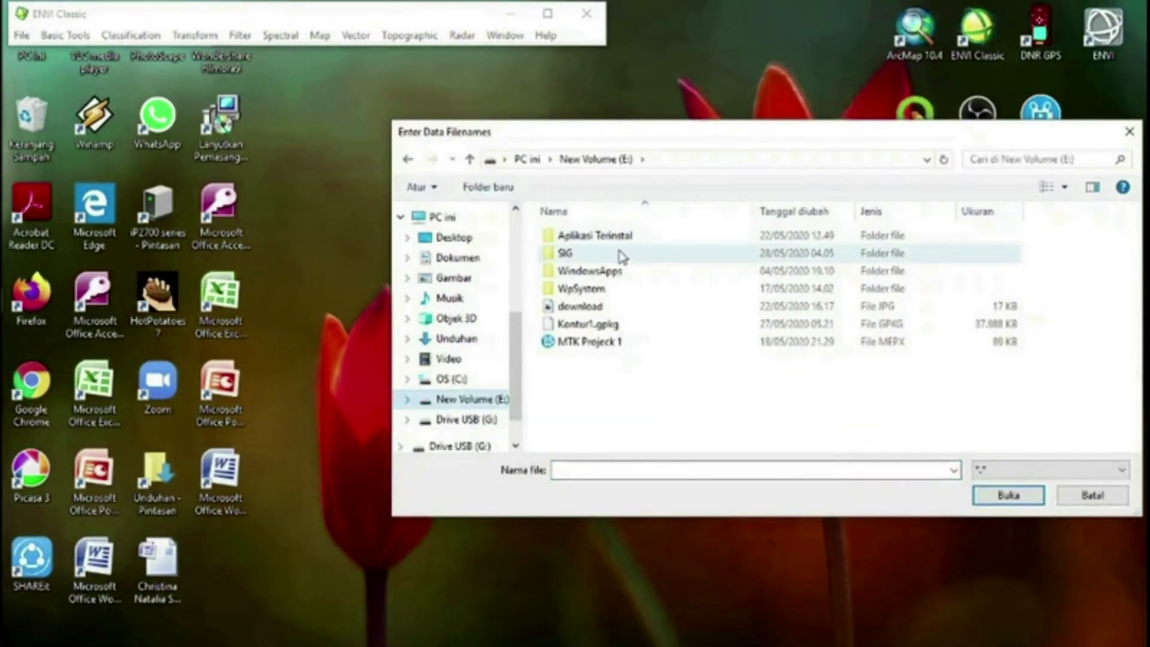
pyautogui.doubleClick(623, 255)
pyautogui.click(647, 327)
pyautogui.doubleClick(646, 326)
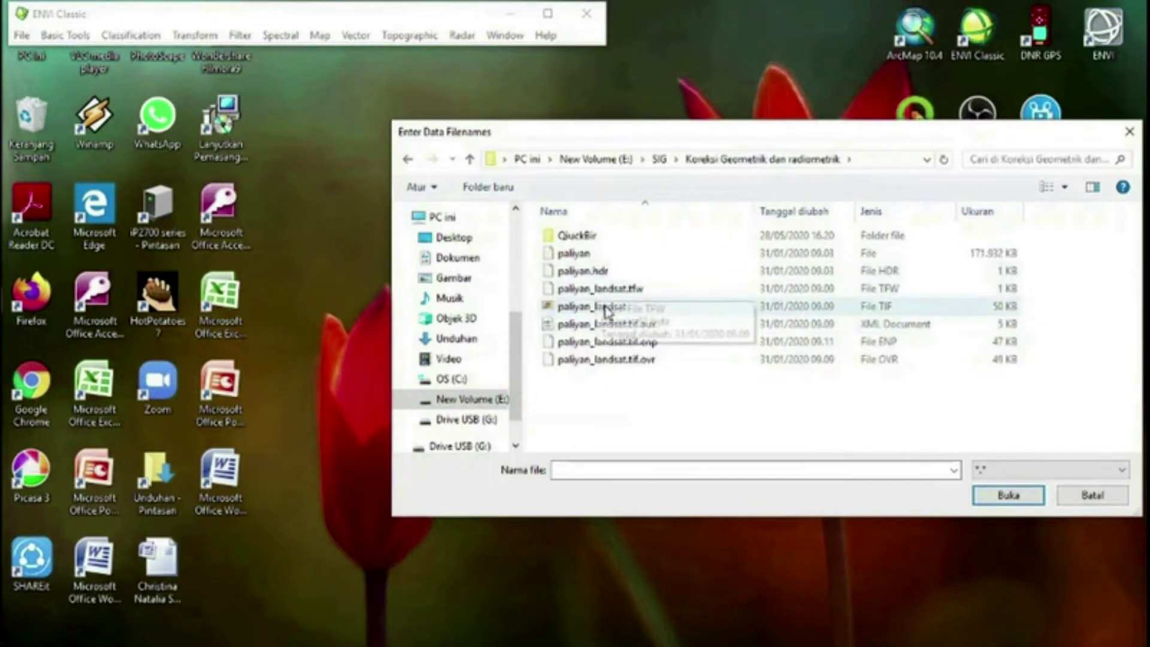
pyautogui.doubleClick(584, 237)
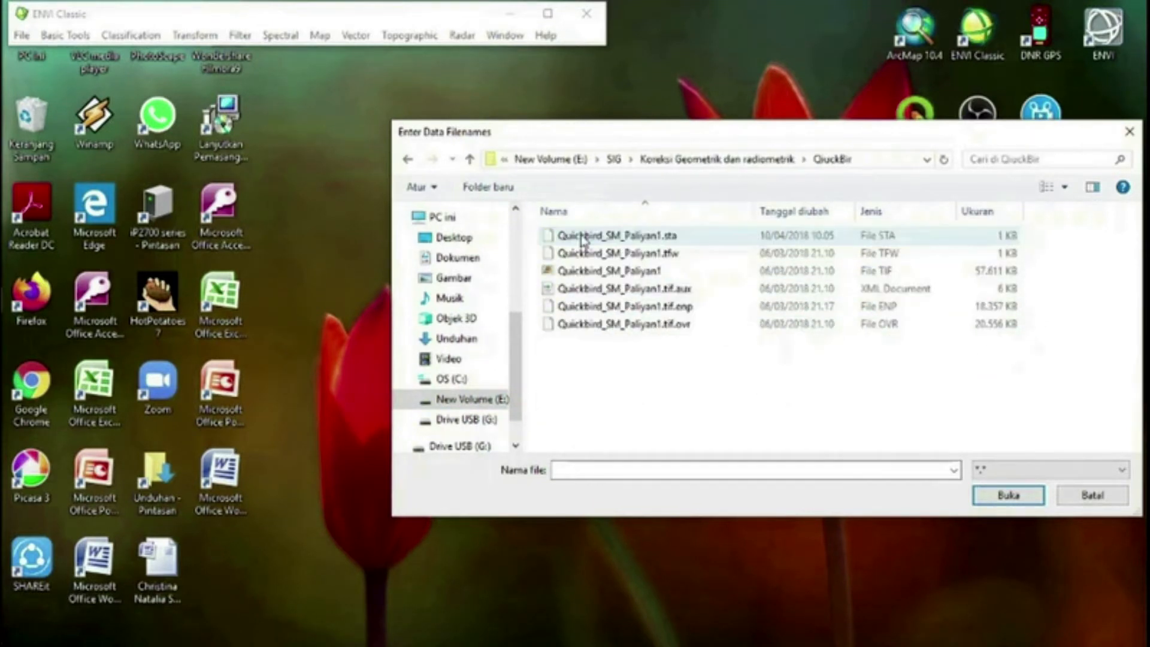
pyautogui.click(611, 273)
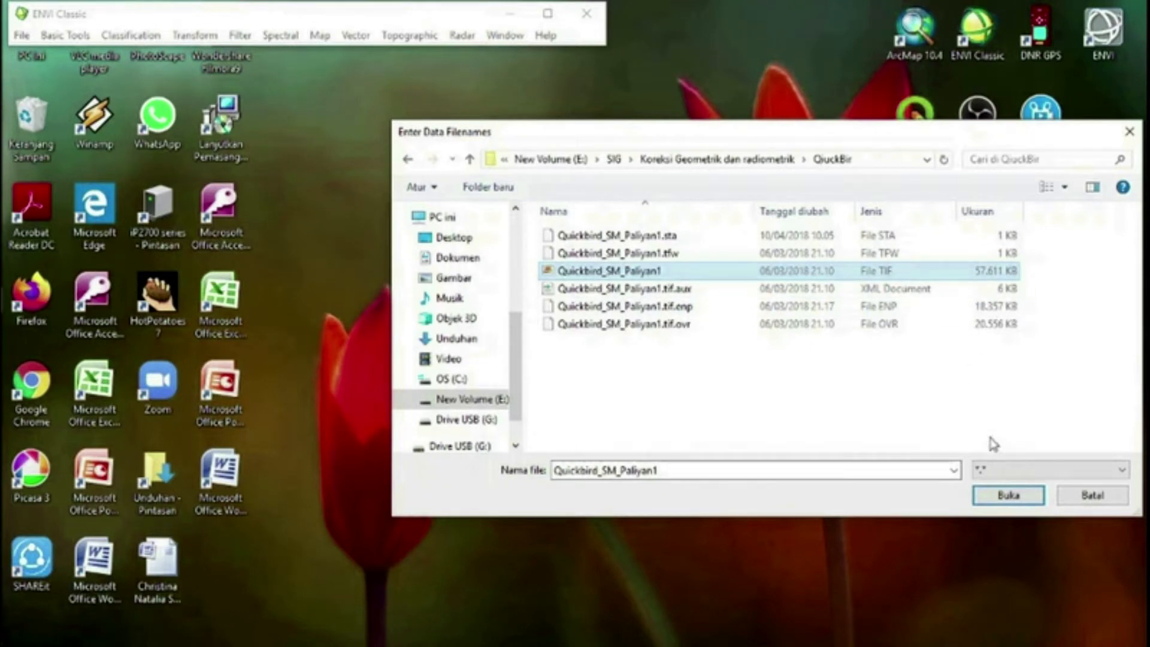
pyautogui.click(1007, 496)
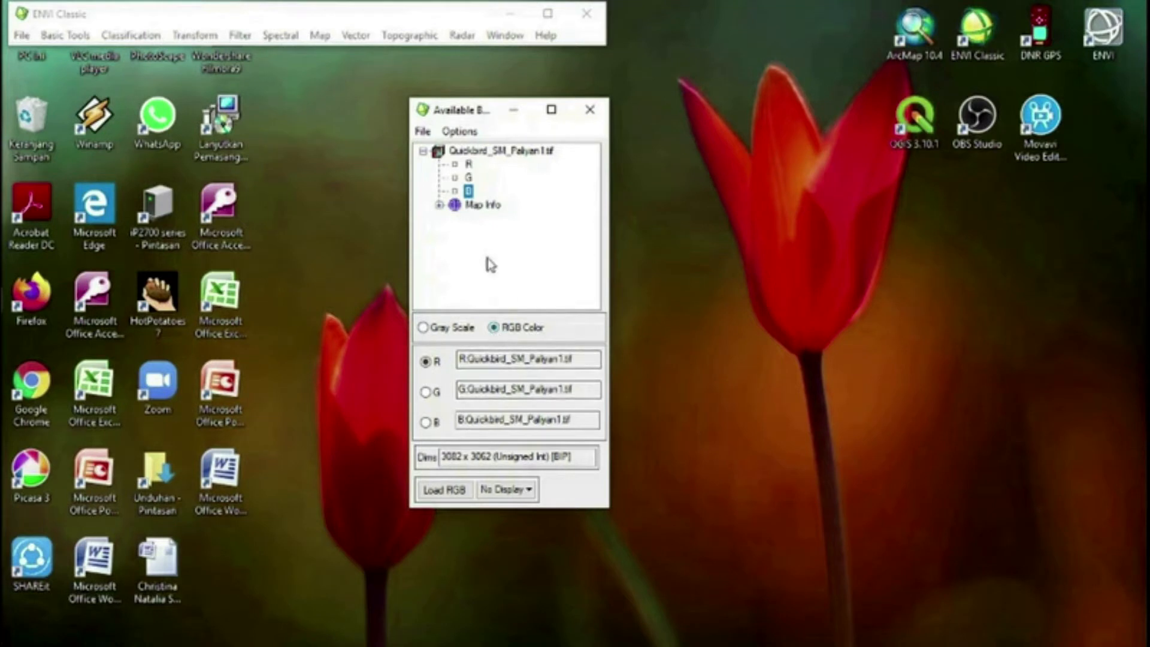
# Display the Quickbird image as an RGB composite, assigning its R, G and B bands to the matching colour channels
pyautogui.click(469, 165)
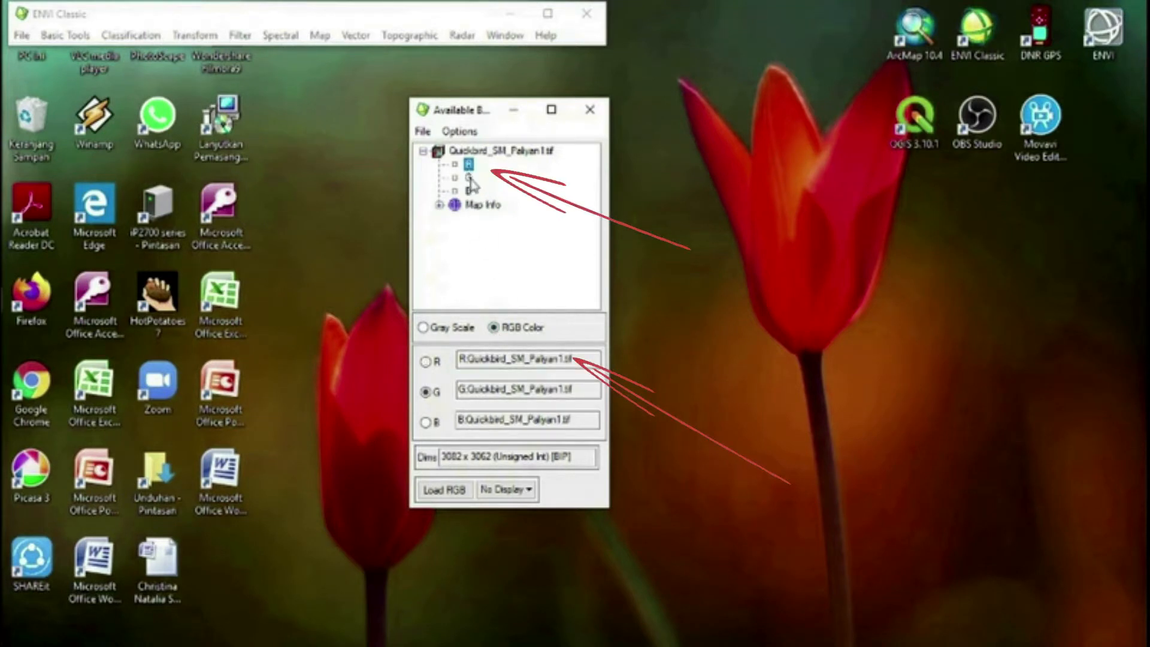
pyautogui.click(469, 178)
pyautogui.click(469, 191)
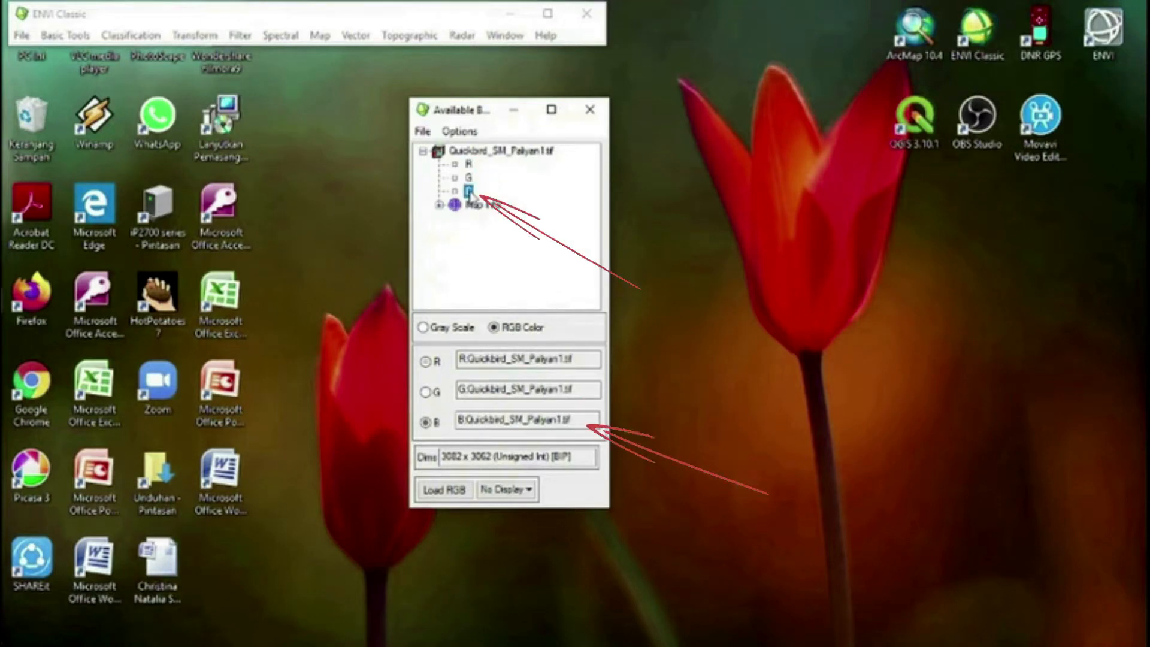
pyautogui.click(444, 489)
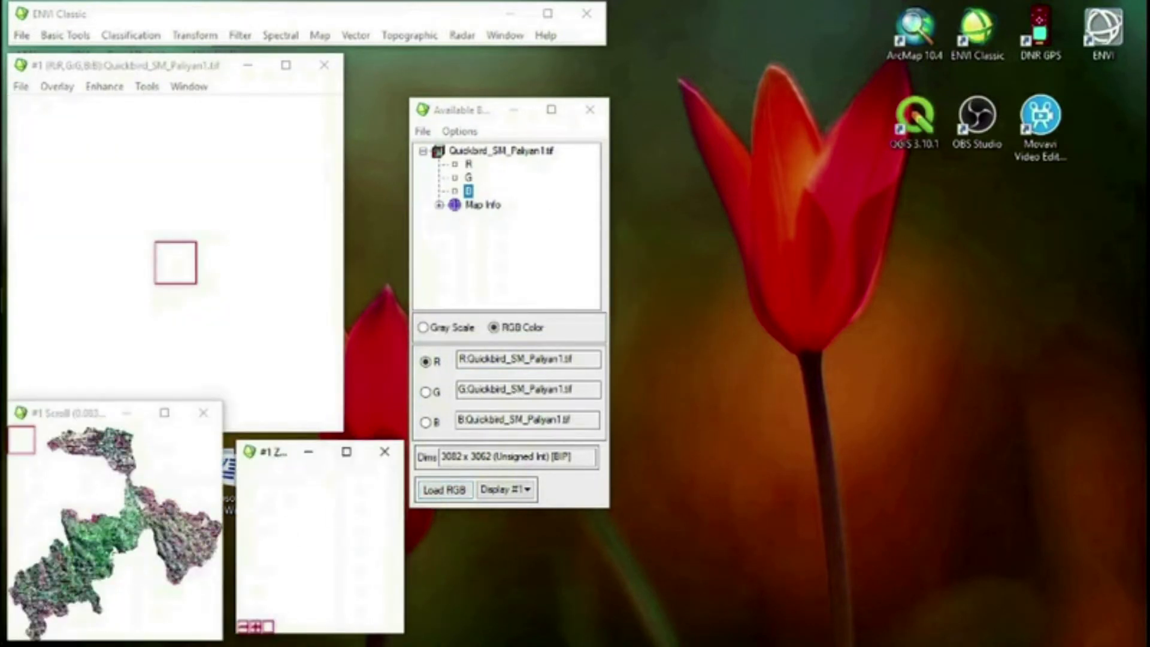
pyautogui.click(87, 542)
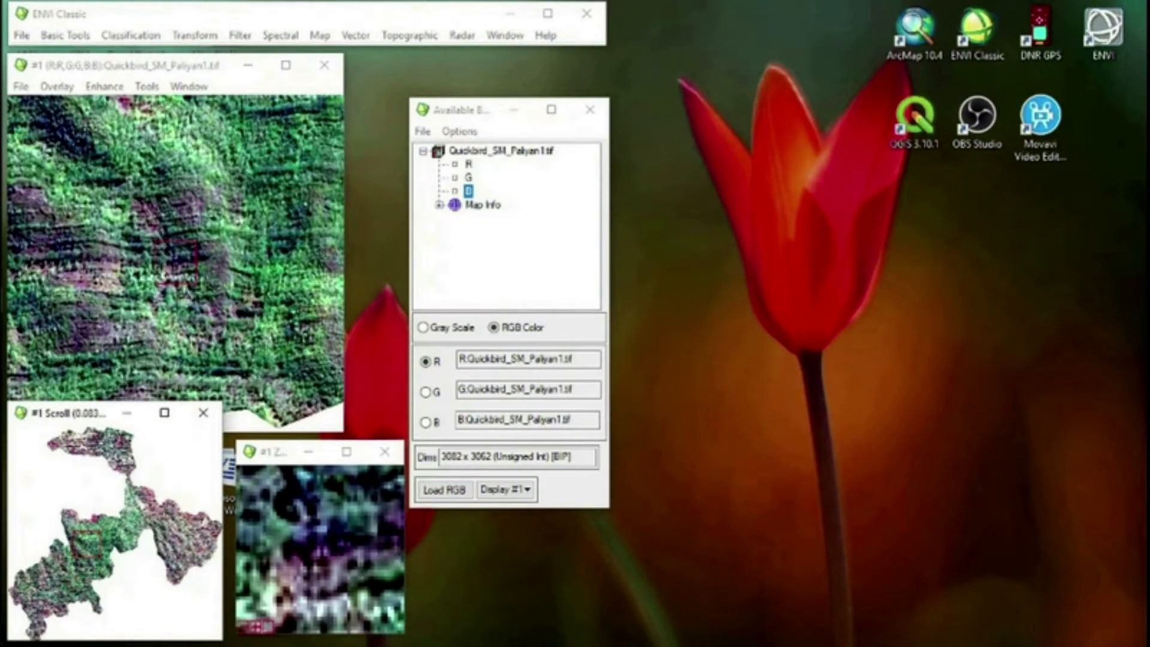
pyautogui.click(104, 537)
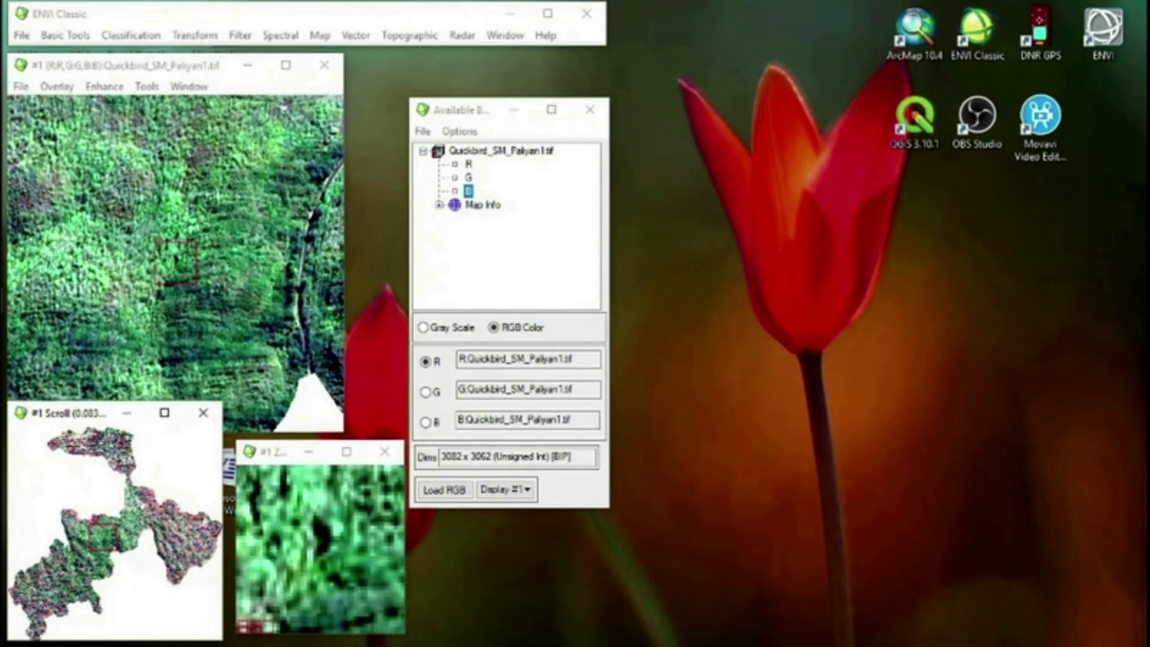
pyautogui.click(141, 509)
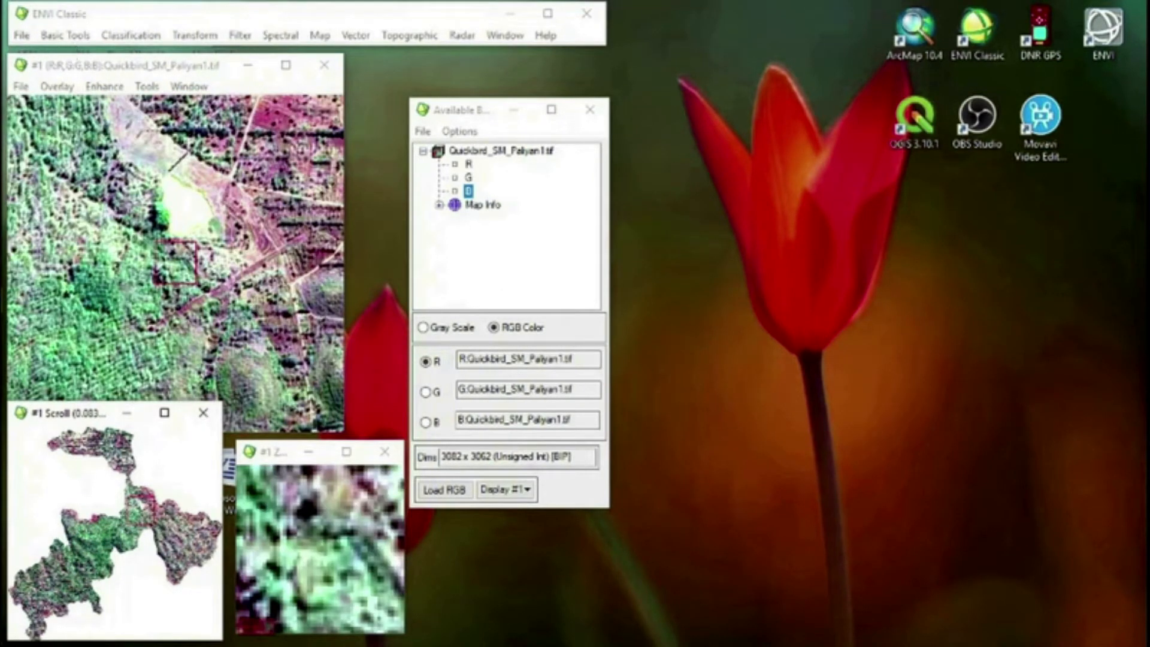
# Compute statistics for Quickbird_SM_Paliyan1.tif with Basic Stats and Histograms enabled, output to the screen
pyautogui.click(57, 37)
pyautogui.moveTo(123, 177)
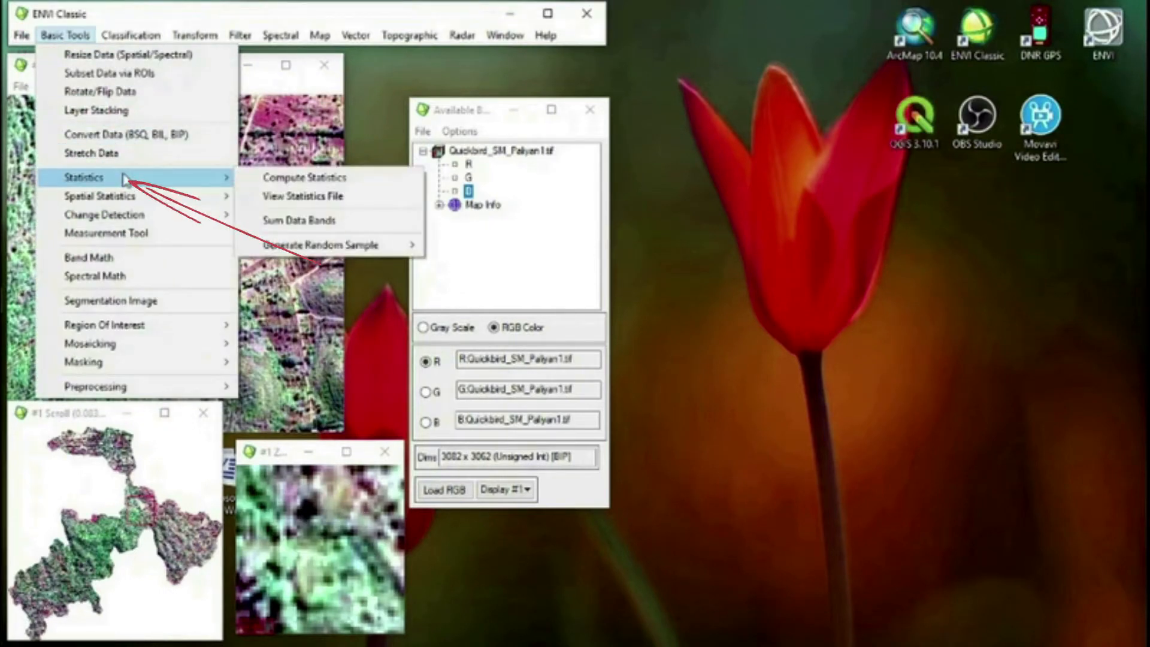
pyautogui.click(252, 178)
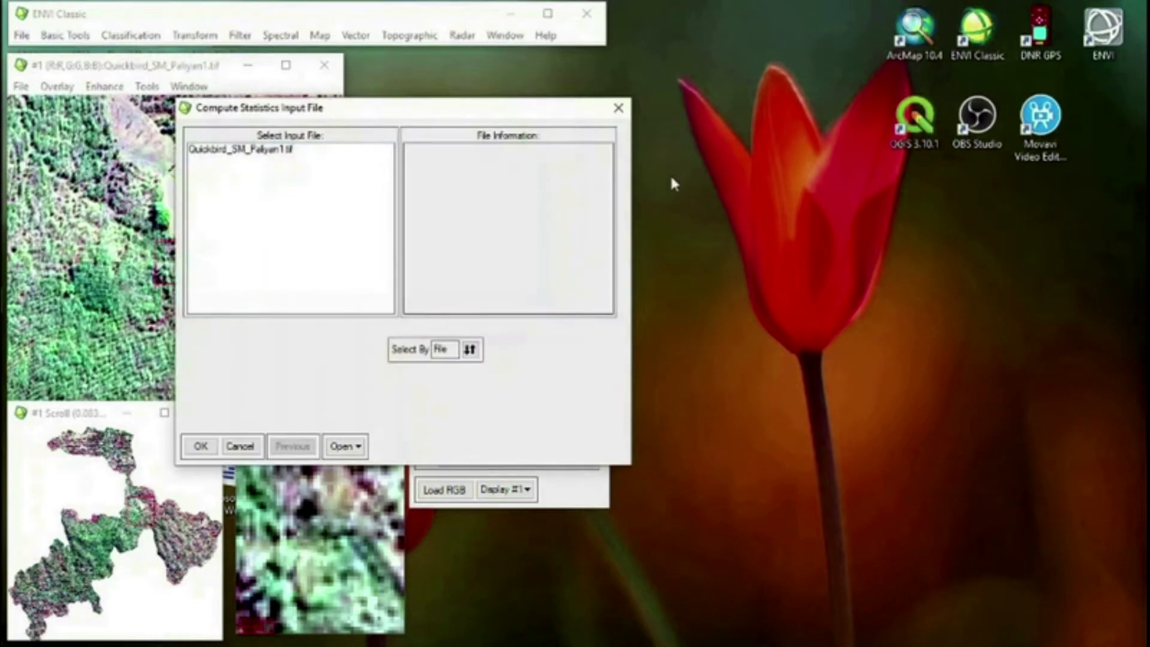
pyautogui.click(266, 151)
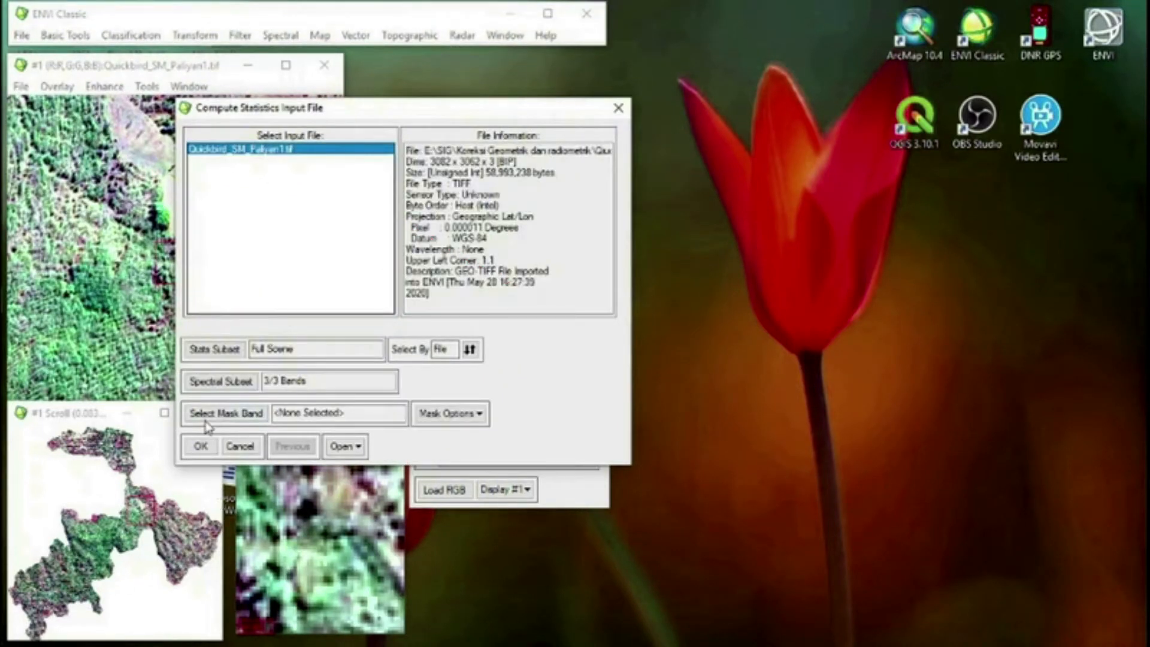
pyautogui.click(201, 446)
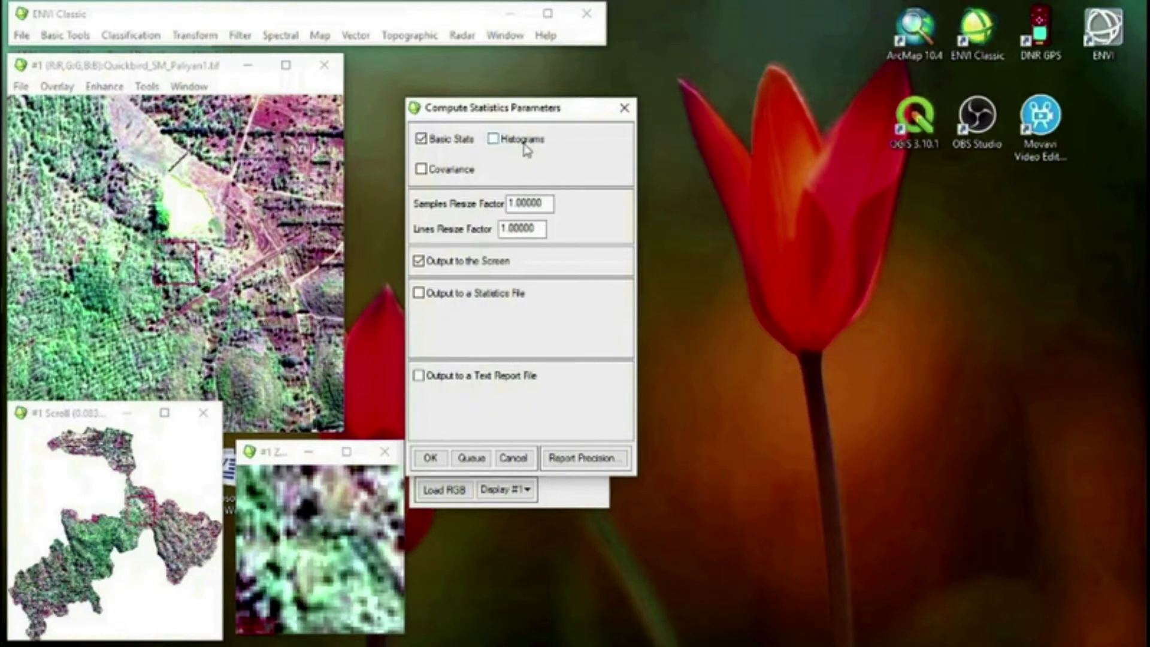
pyautogui.click(493, 139)
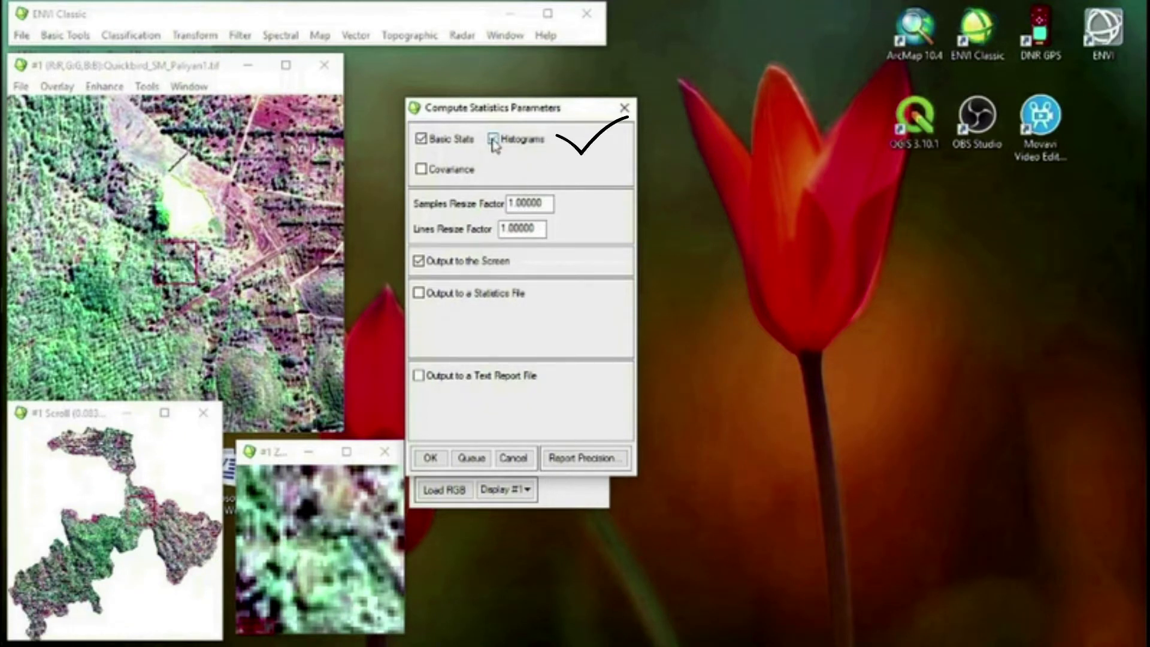
pyautogui.click(427, 458)
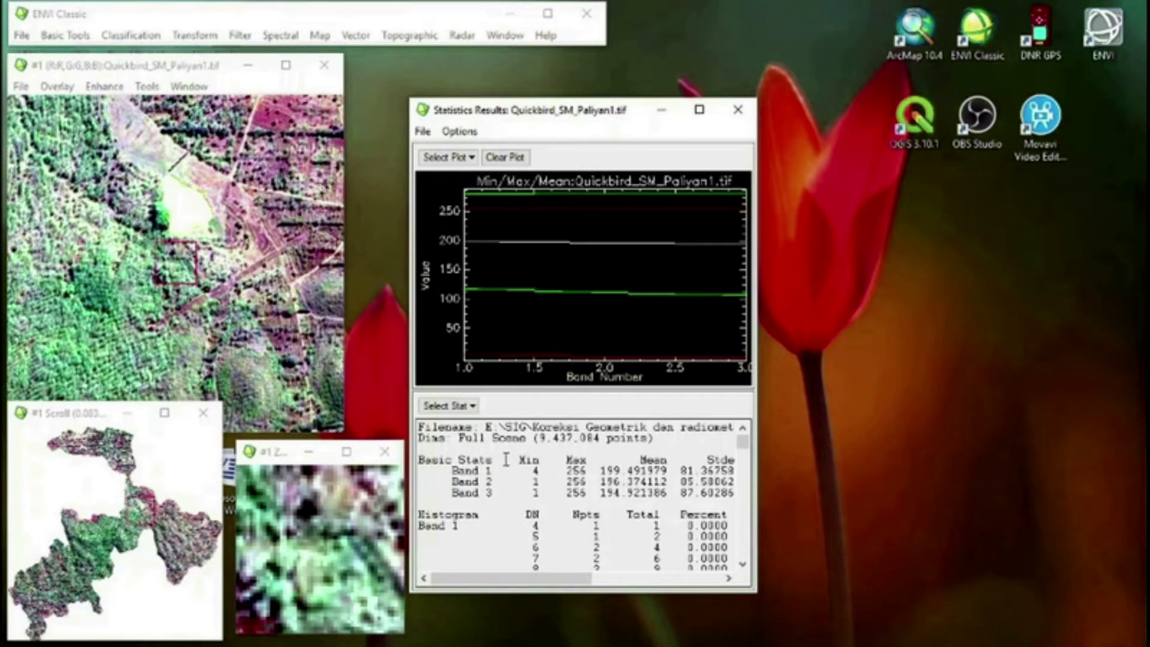
# Start Band Math beside the statistics results and add the expression B1-4 to the expression list
pyautogui.click(68, 37)
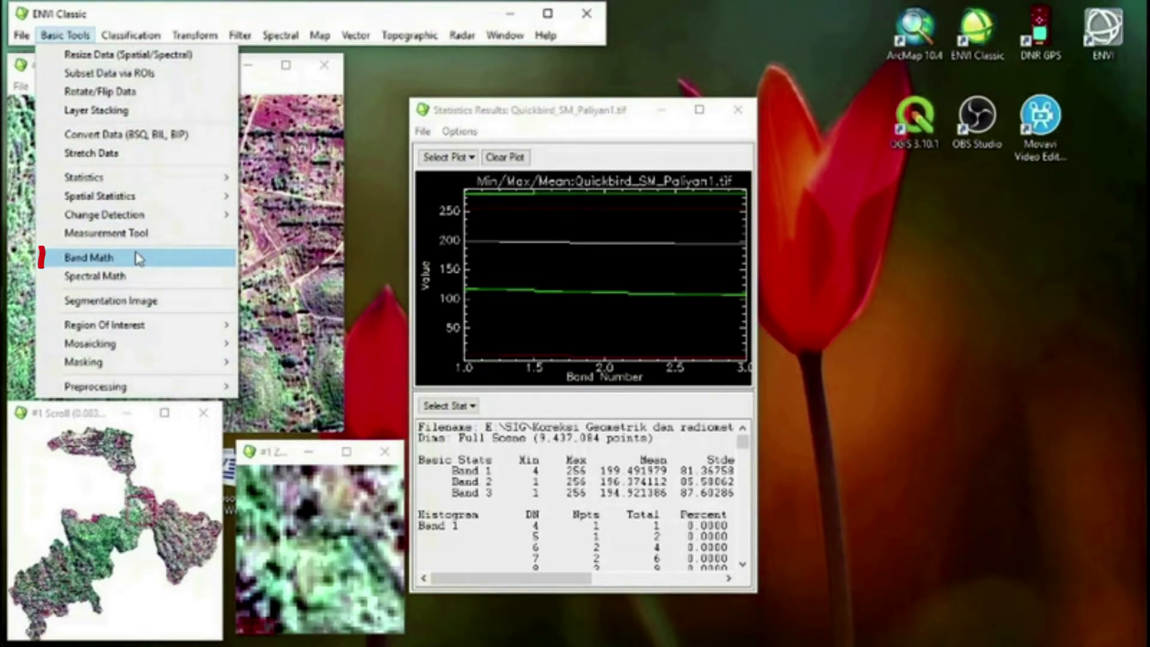
pyautogui.click(139, 259)
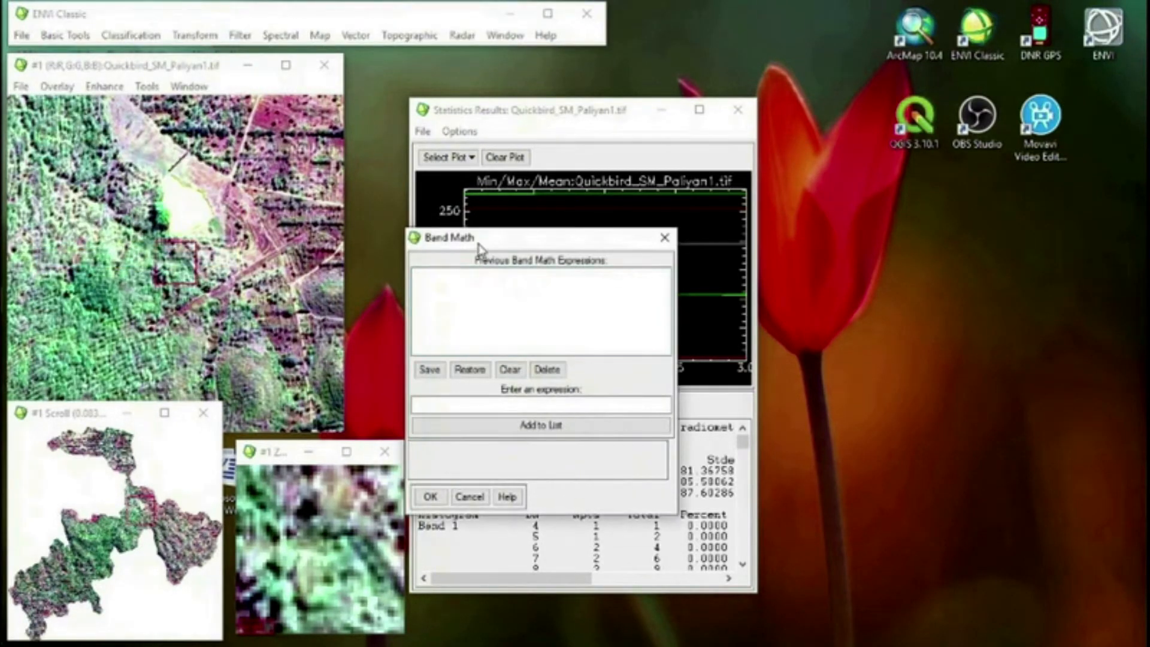
pyautogui.moveTo(477, 239); pyautogui.dragTo(132, 201)
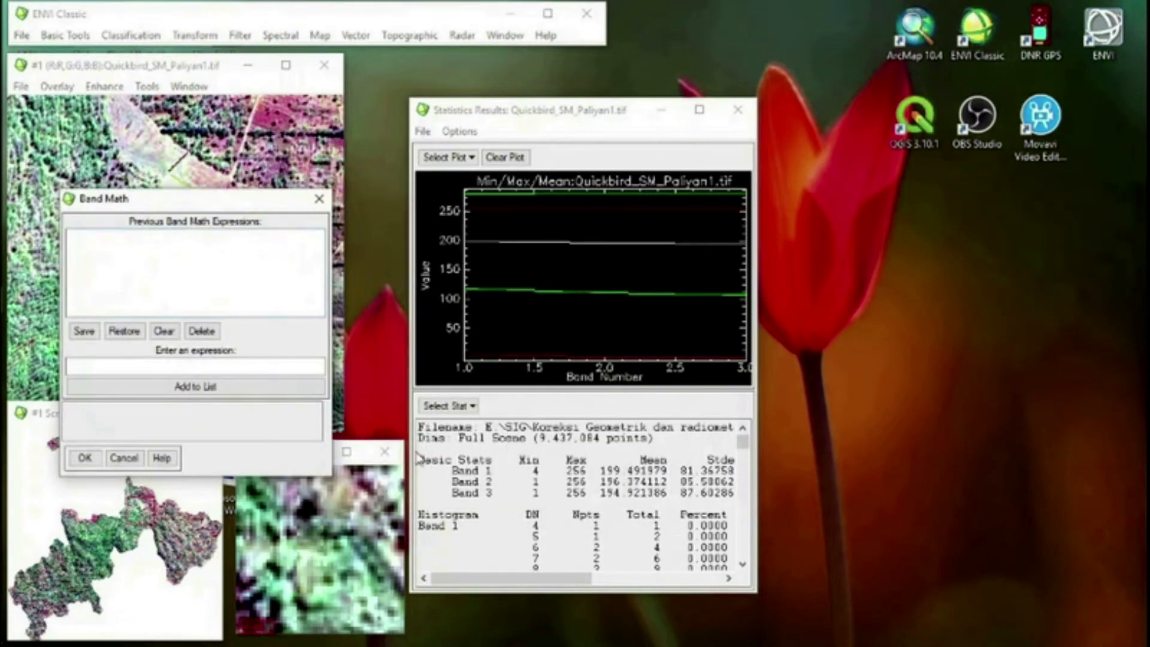
pyautogui.click(195, 368)
pyautogui.write('B1-4')
pyautogui.click(187, 393)
# Add the expressions B2-1 and B3-1 to the Band Math list and proceed to band pairing with B3-1
pyautogui.click(122, 367)
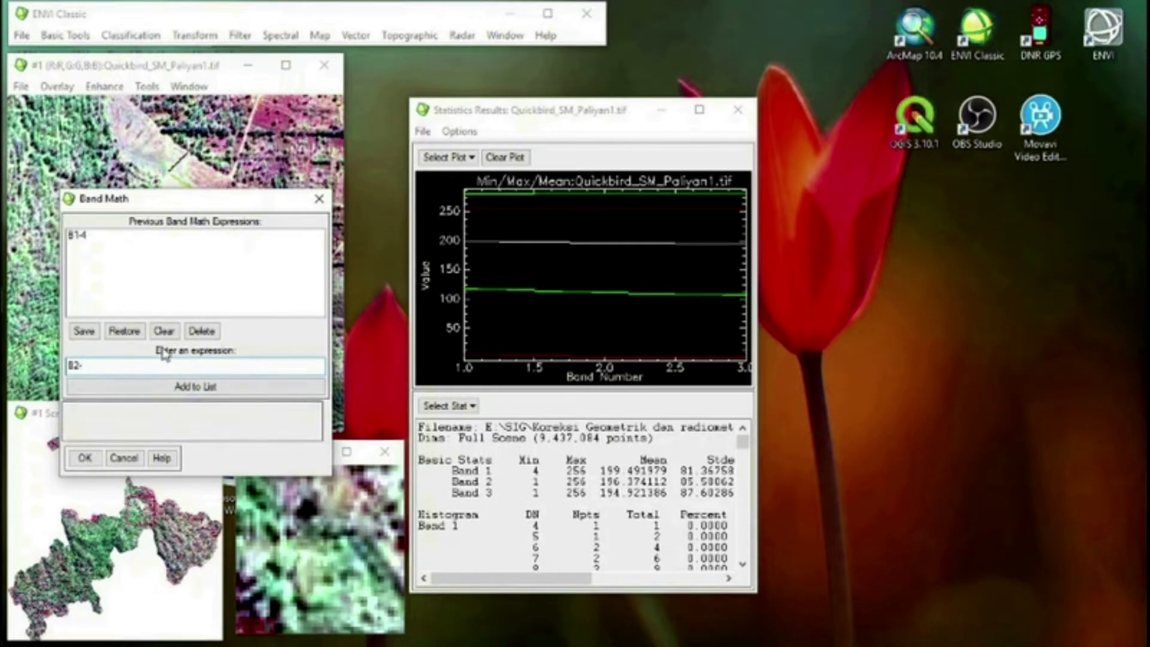
pyautogui.write('1')
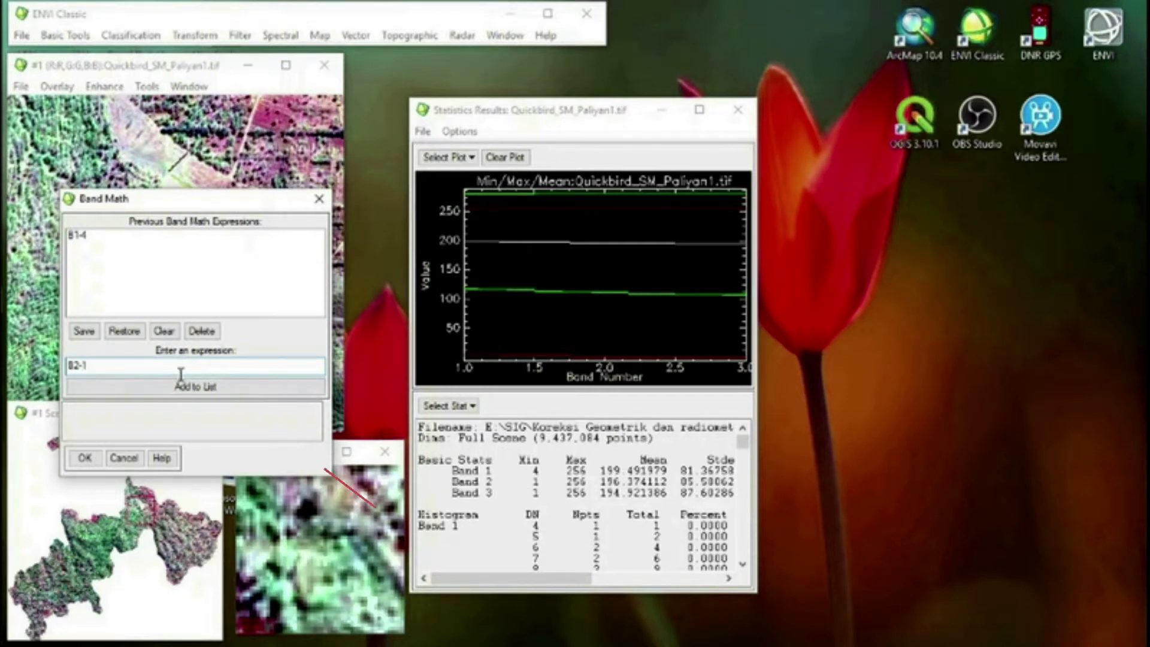
pyautogui.click(190, 389)
pyautogui.click(131, 366)
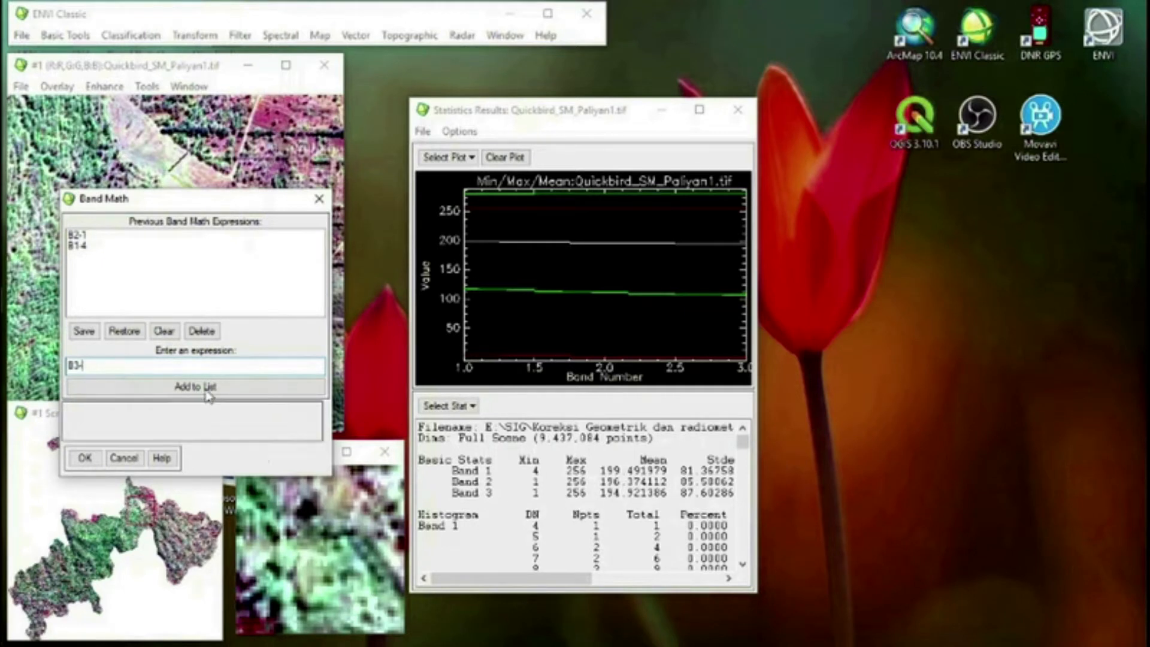
pyautogui.write('1')
pyautogui.click(193, 388)
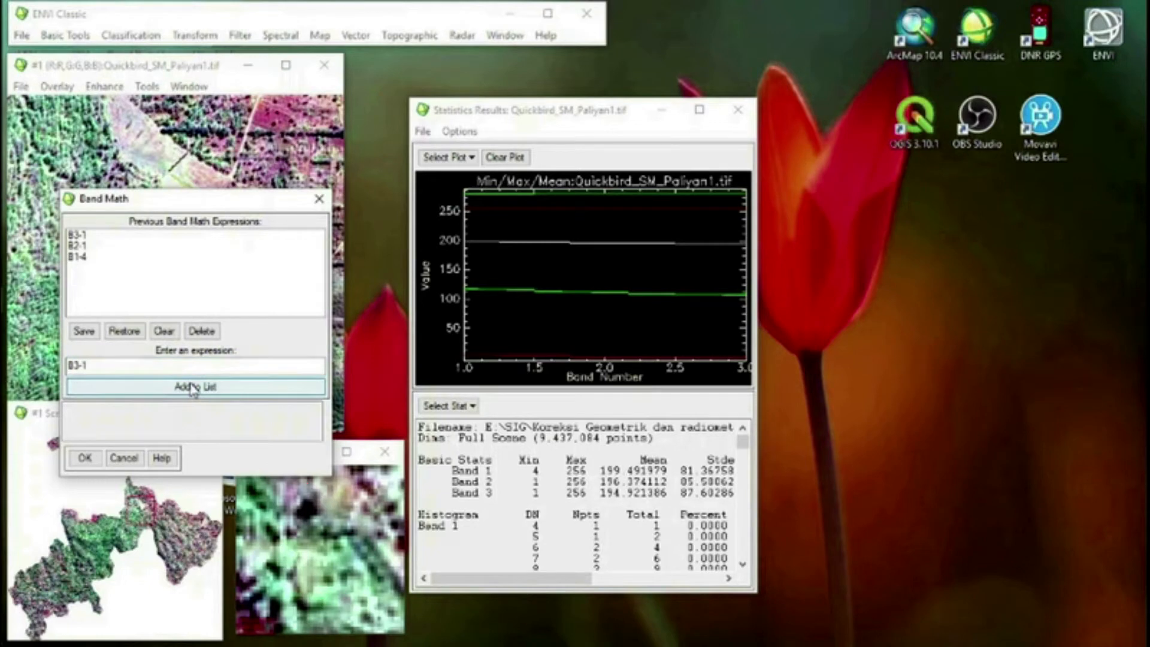
pyautogui.click(84, 458)
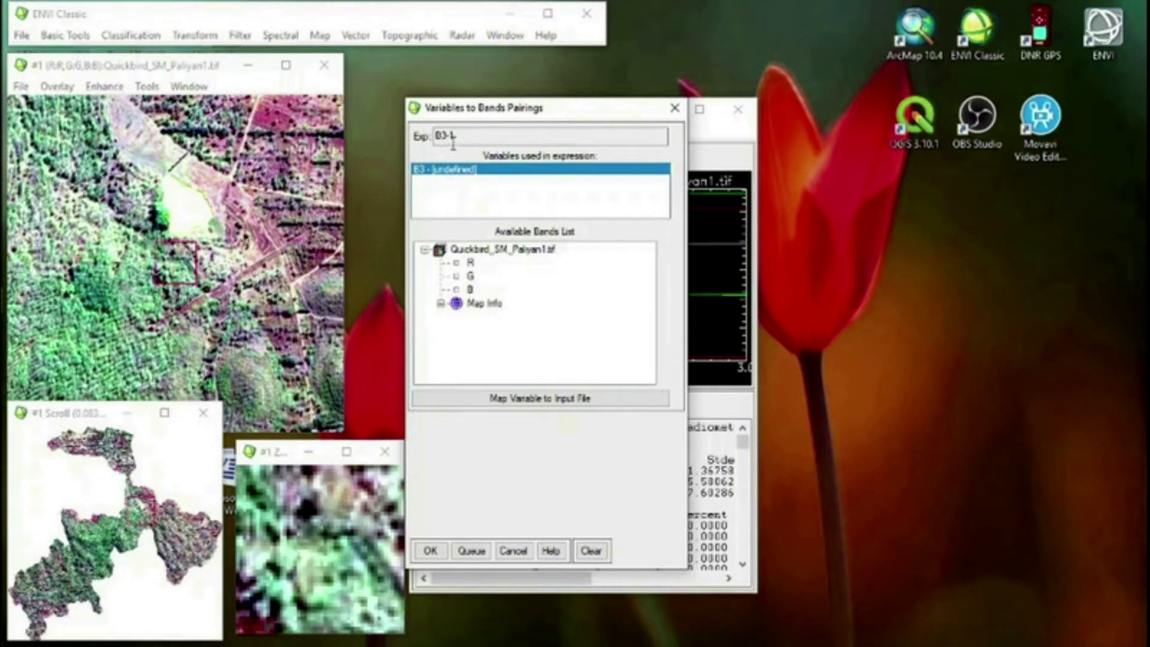
# Run B3-1 with B3 mapped to Quickbird_SM_Paliyan1.tif, spectrally subset to the R band, and output the result to memory
pyautogui.click(470, 263)
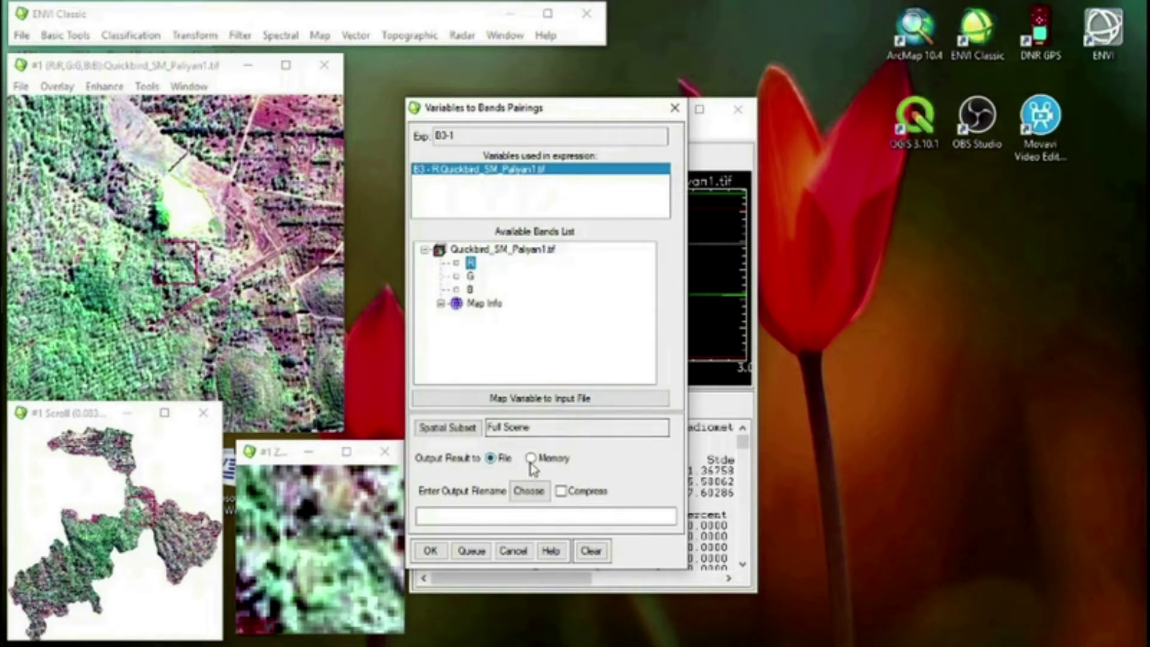
pyautogui.click(532, 459)
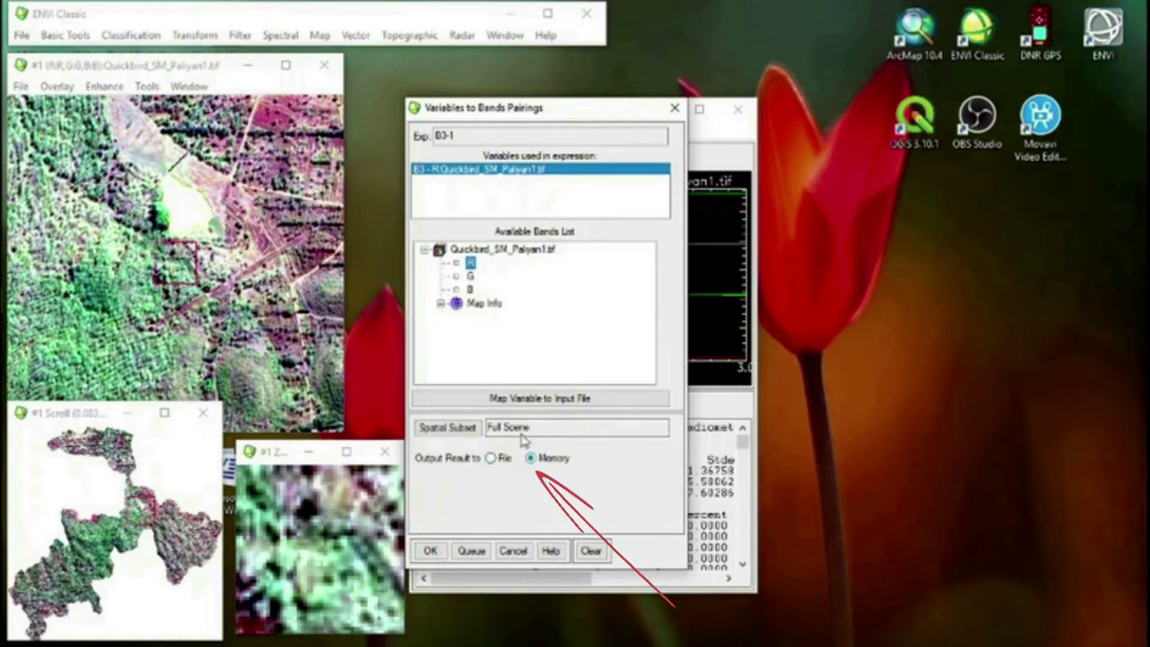
pyautogui.click(503, 400)
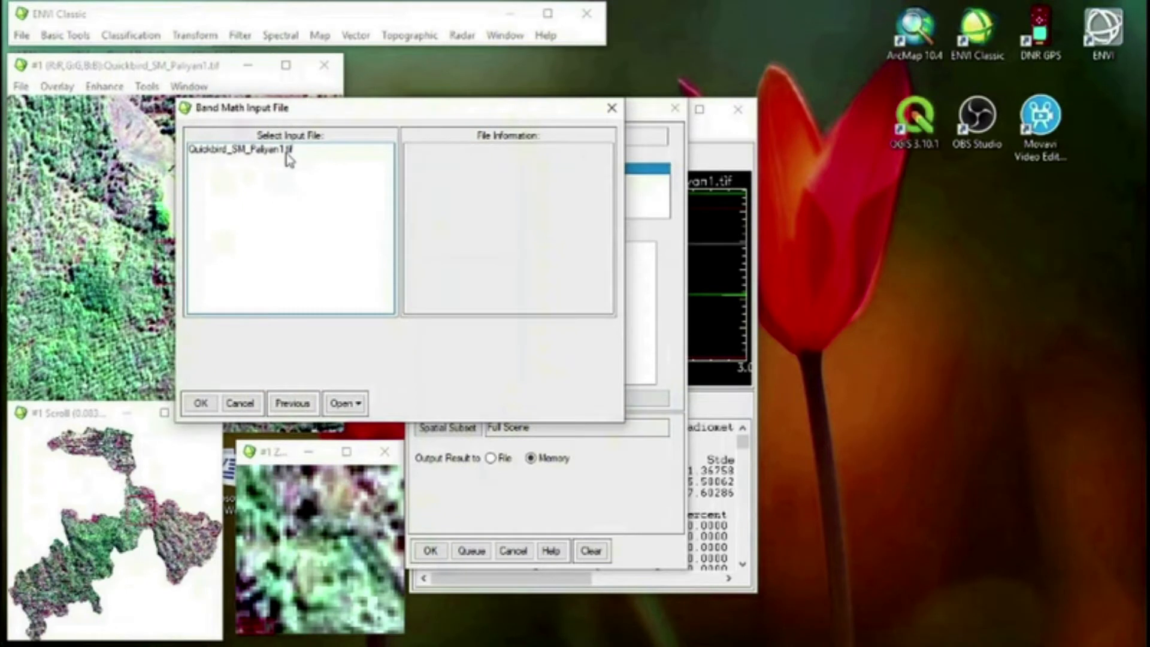
pyautogui.click(286, 155)
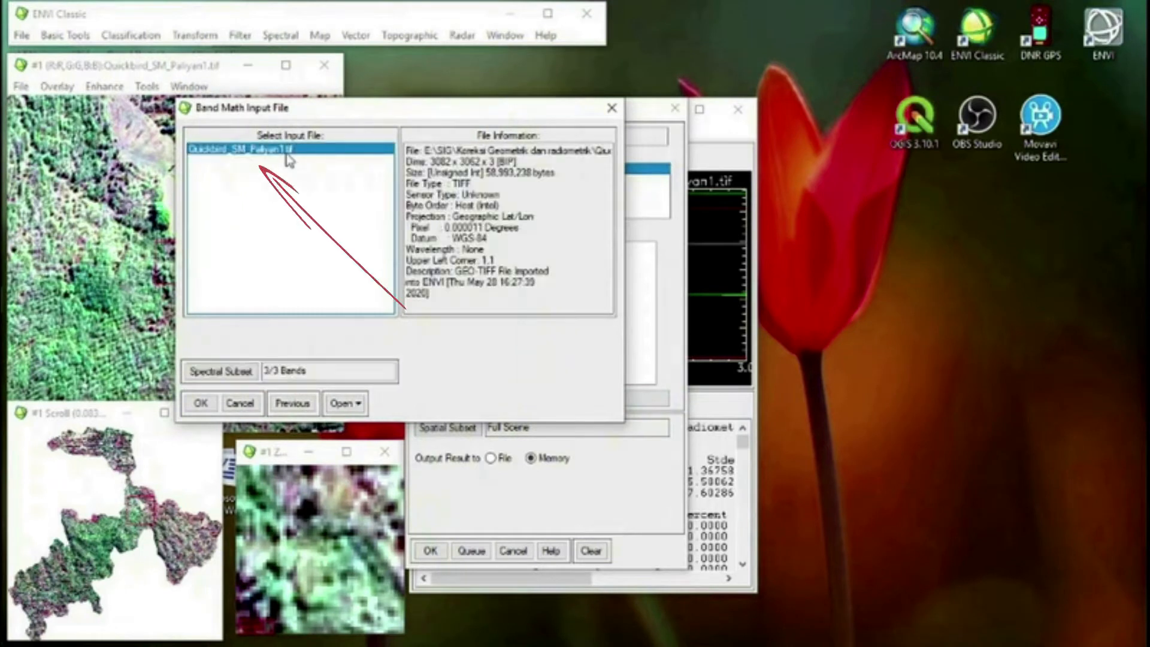
pyautogui.click(219, 373)
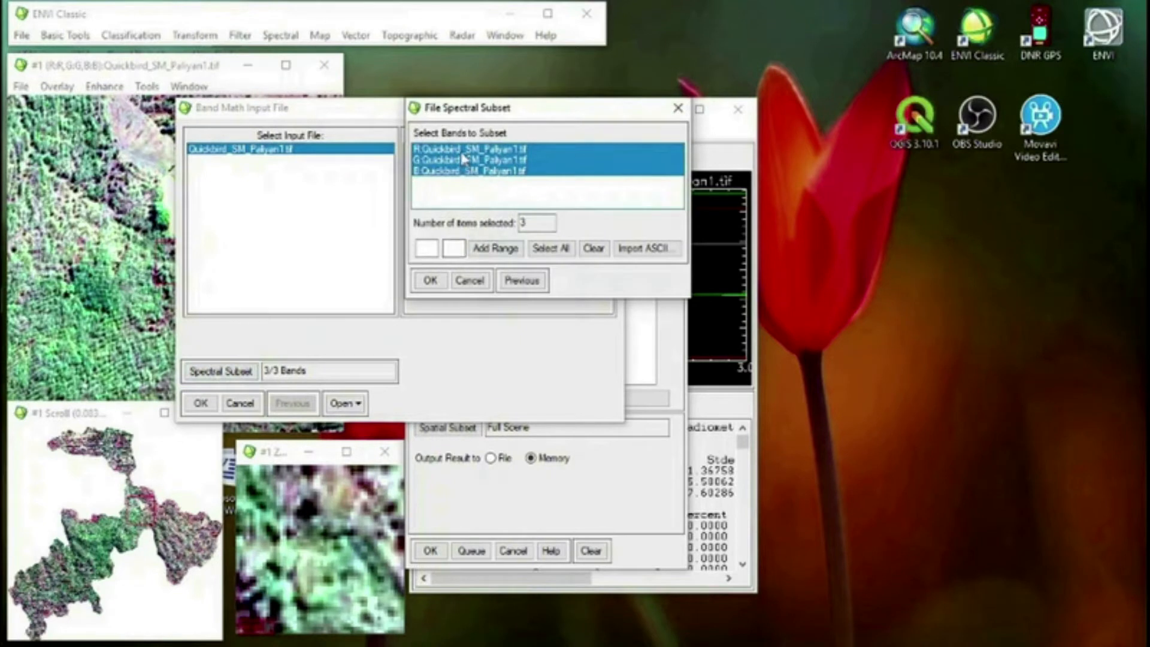
pyautogui.click(465, 149)
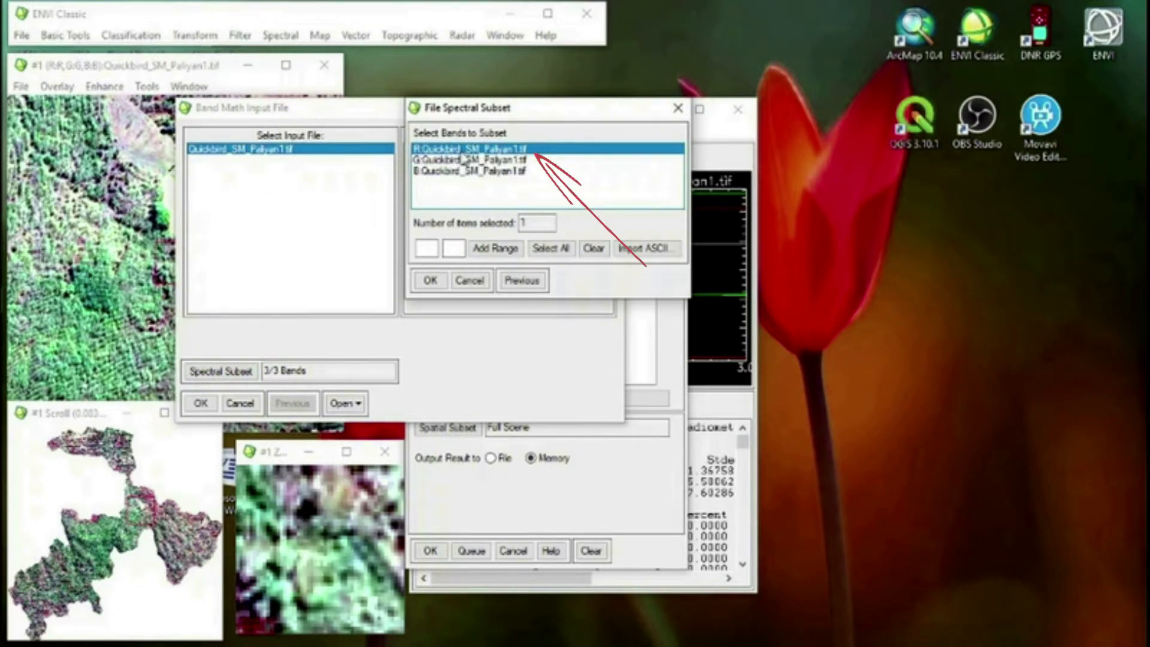
pyautogui.click(431, 279)
pyautogui.click(202, 403)
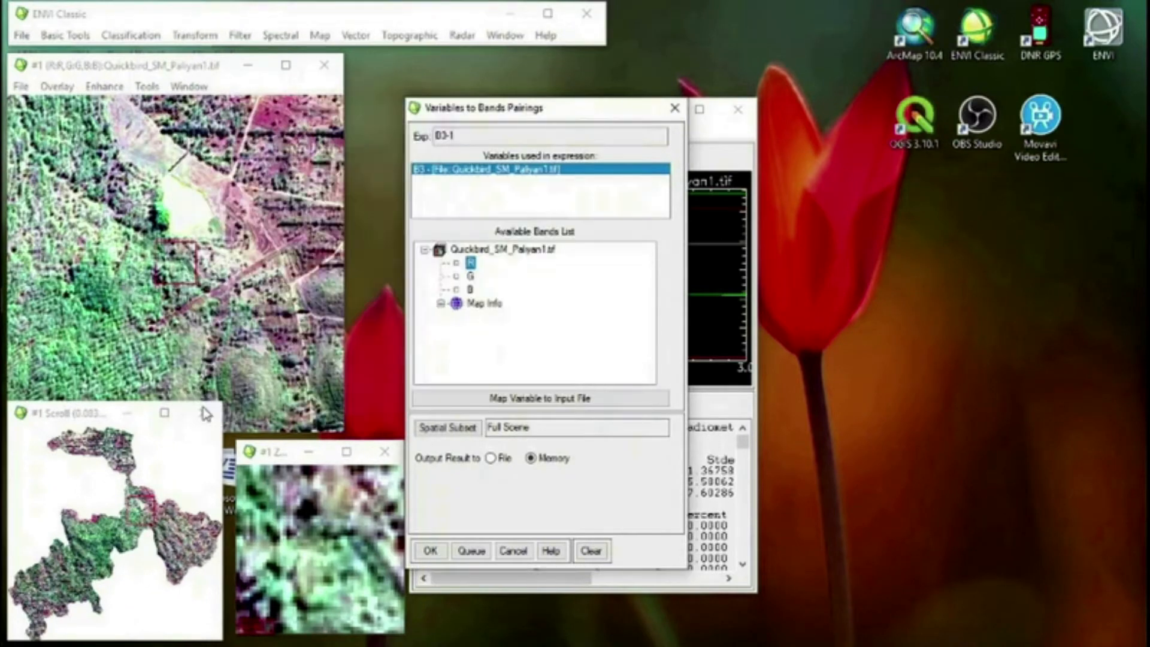
pyautogui.click(430, 551)
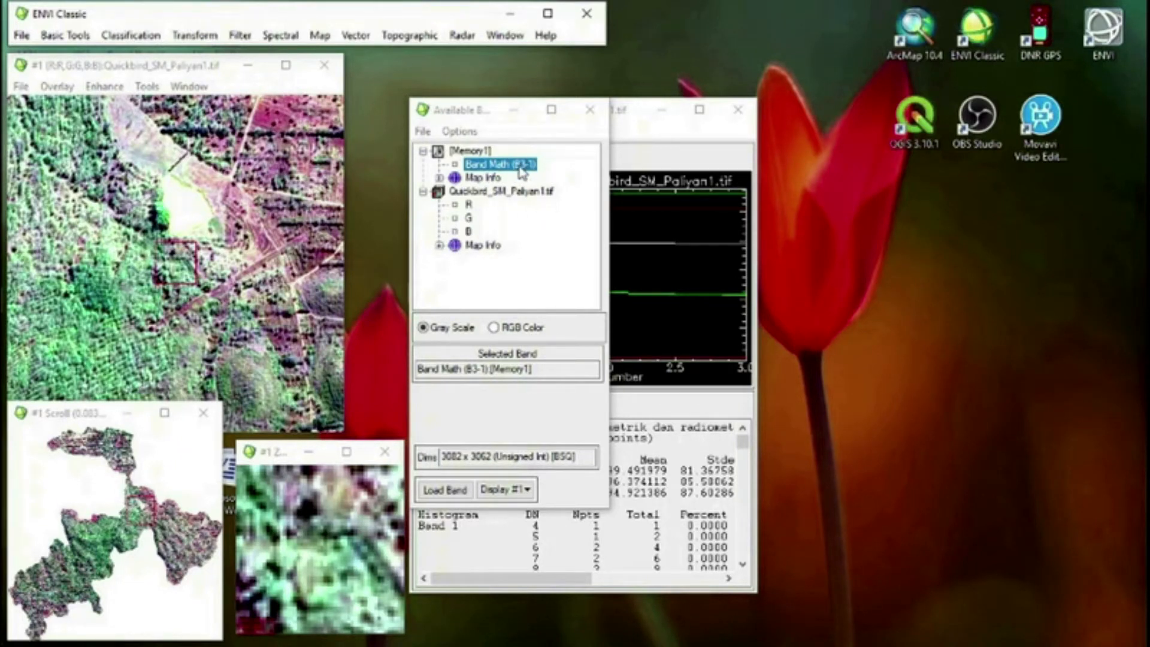
# Start Band Math with the expression B2-1, pair B2 with the Quickbird G band and choose memory output
pyautogui.click(66, 35)
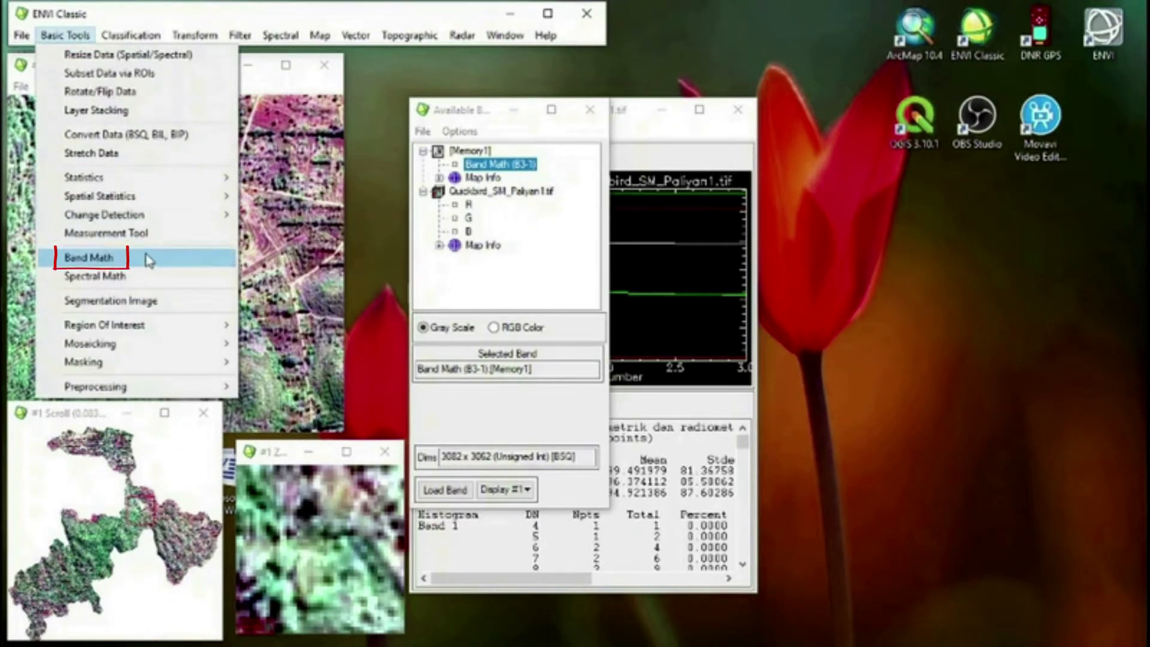
pyautogui.click(145, 257)
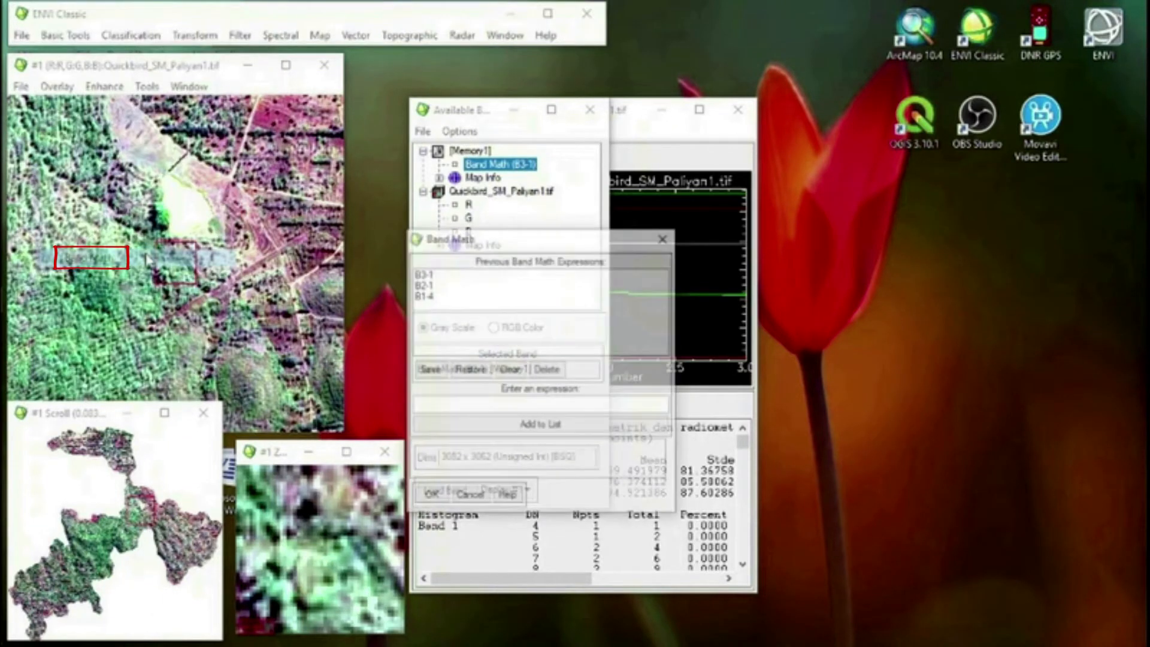
pyautogui.click(427, 285)
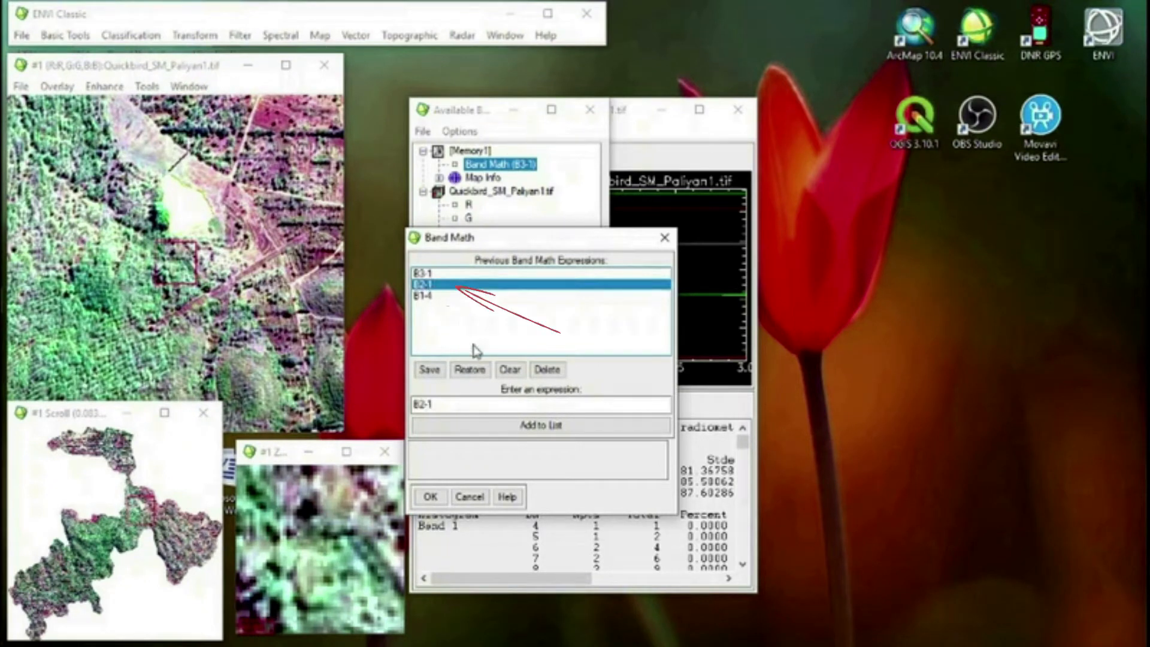
pyautogui.click(430, 497)
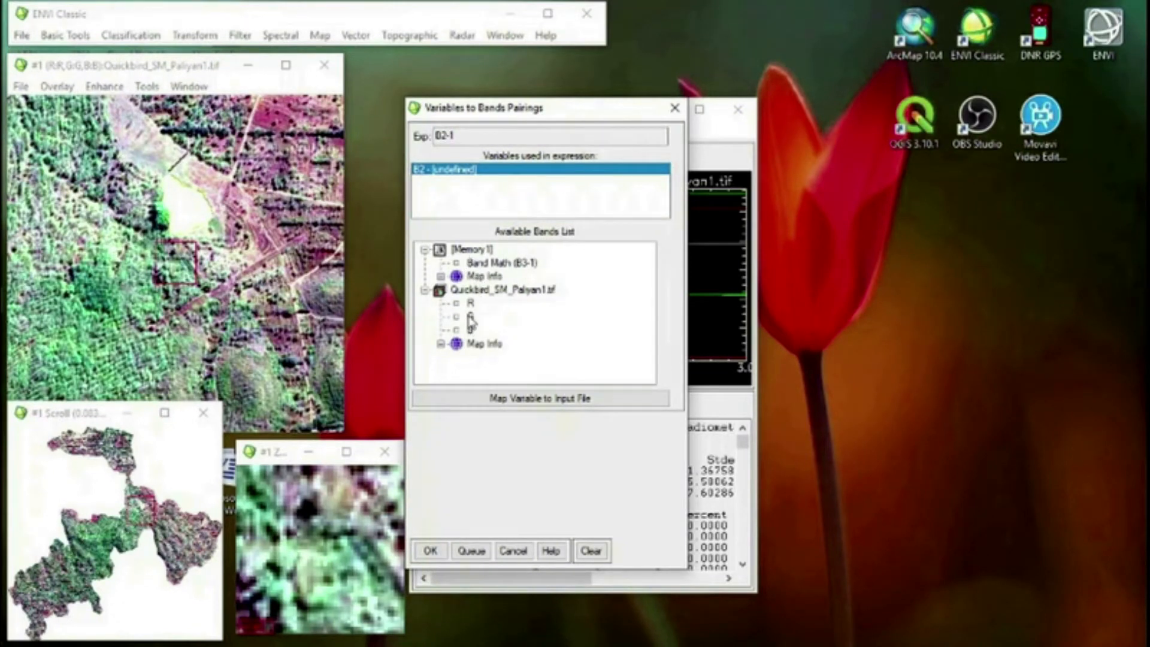
pyautogui.click(470, 317)
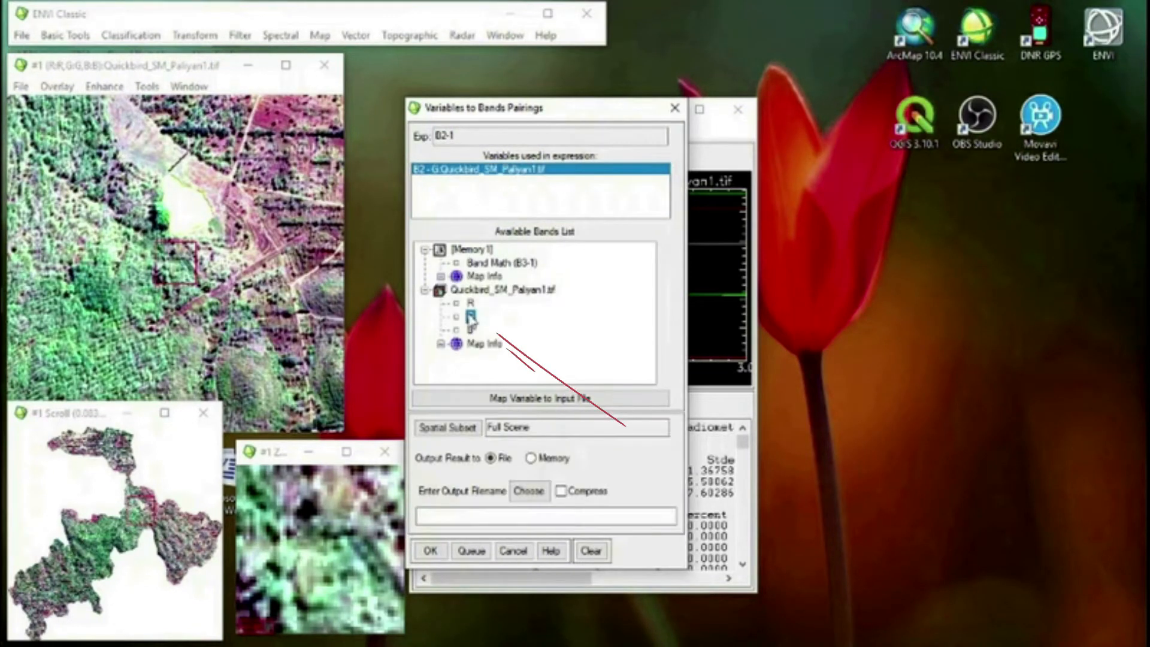
pyautogui.click(531, 457)
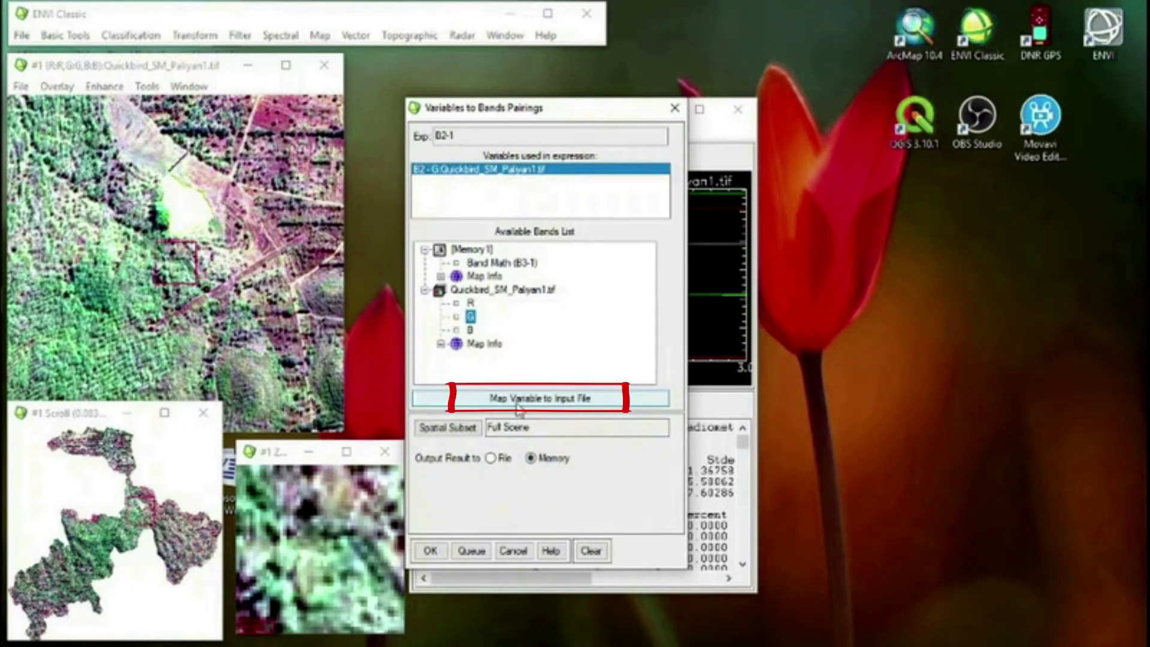
# Map B2 to Quickbird_SM_Paliyan1.tif with only the G band subset, and run the expression, keeping memory output despite the cache limit
pyautogui.click(519, 407)
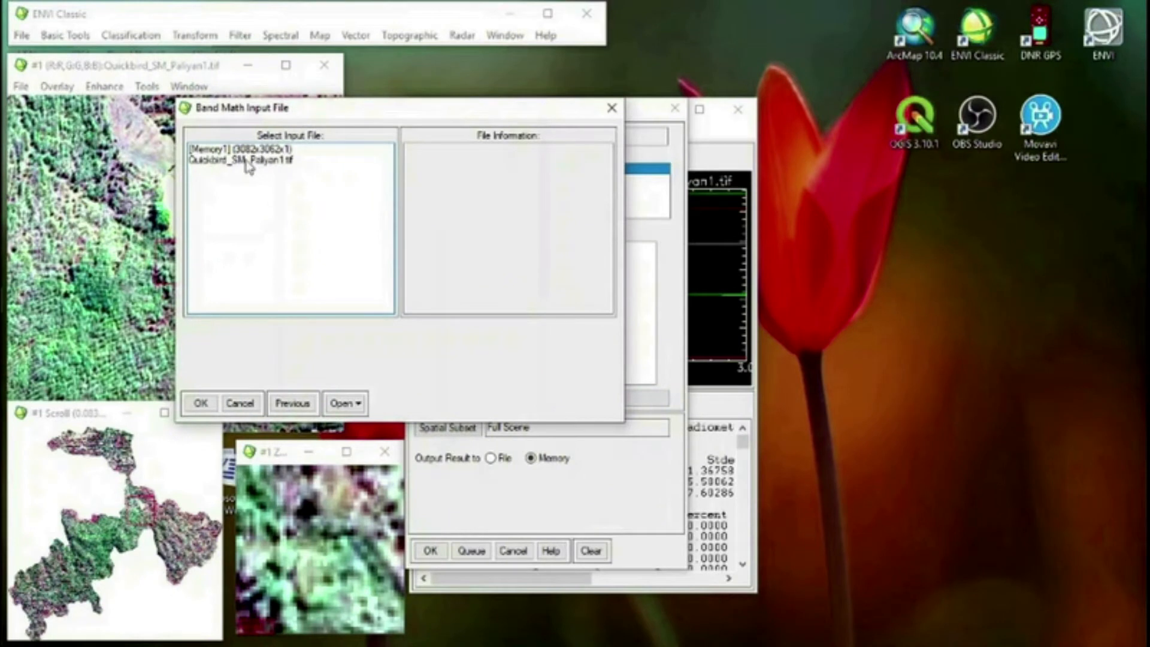
pyautogui.click(248, 160)
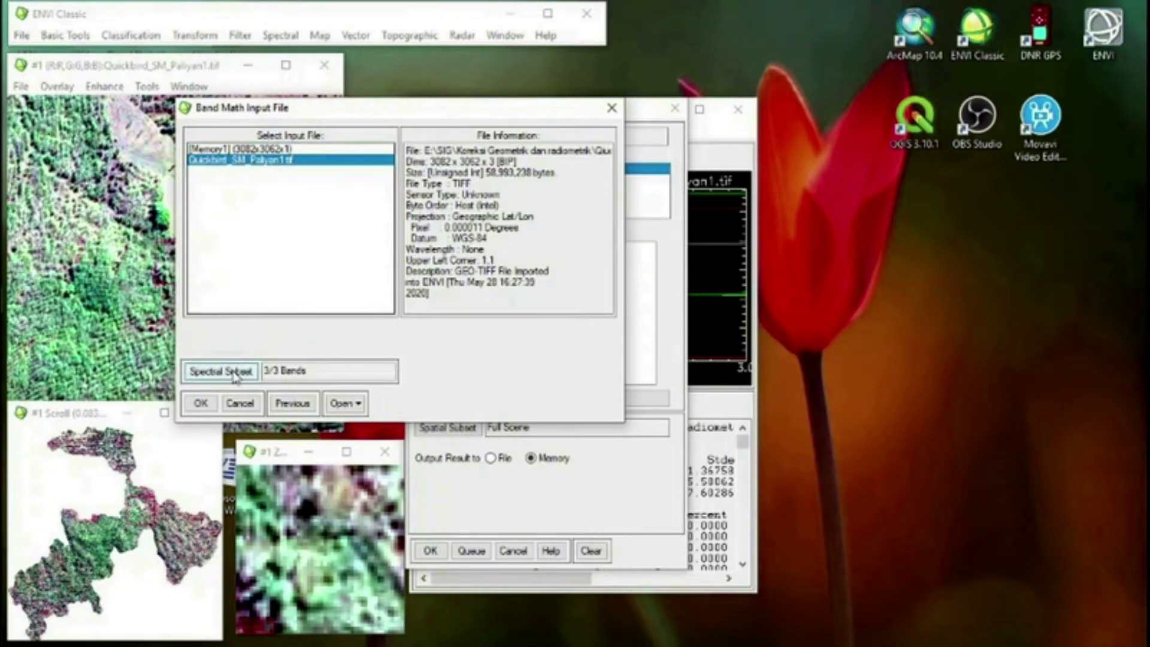
pyautogui.click(233, 373)
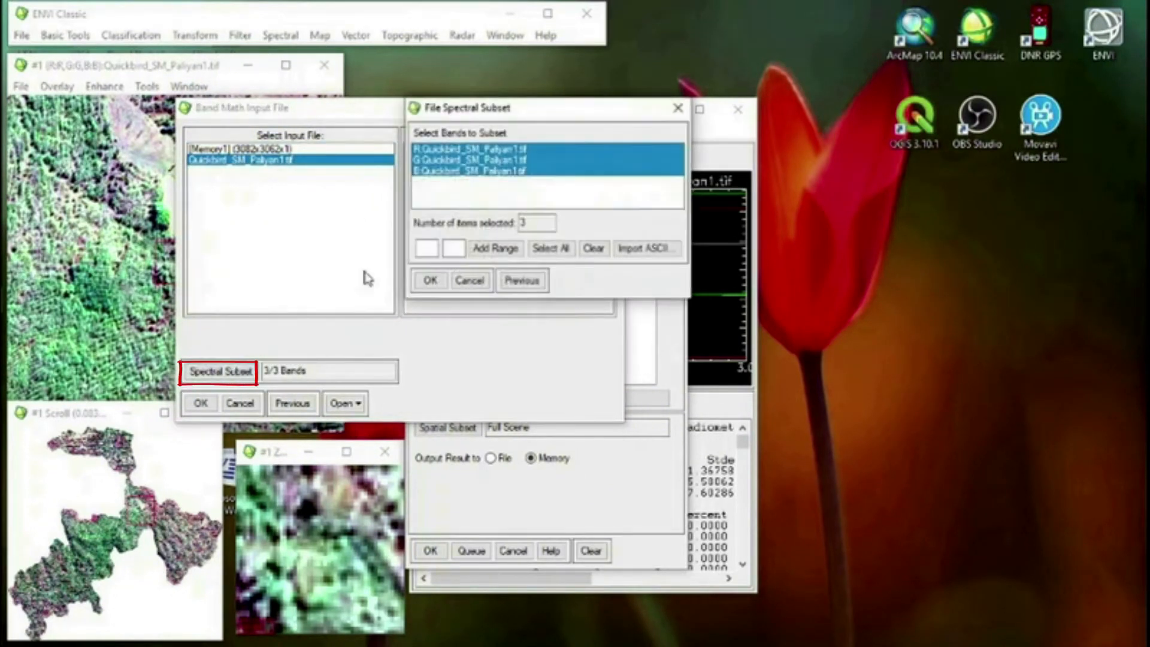
pyautogui.click(465, 161)
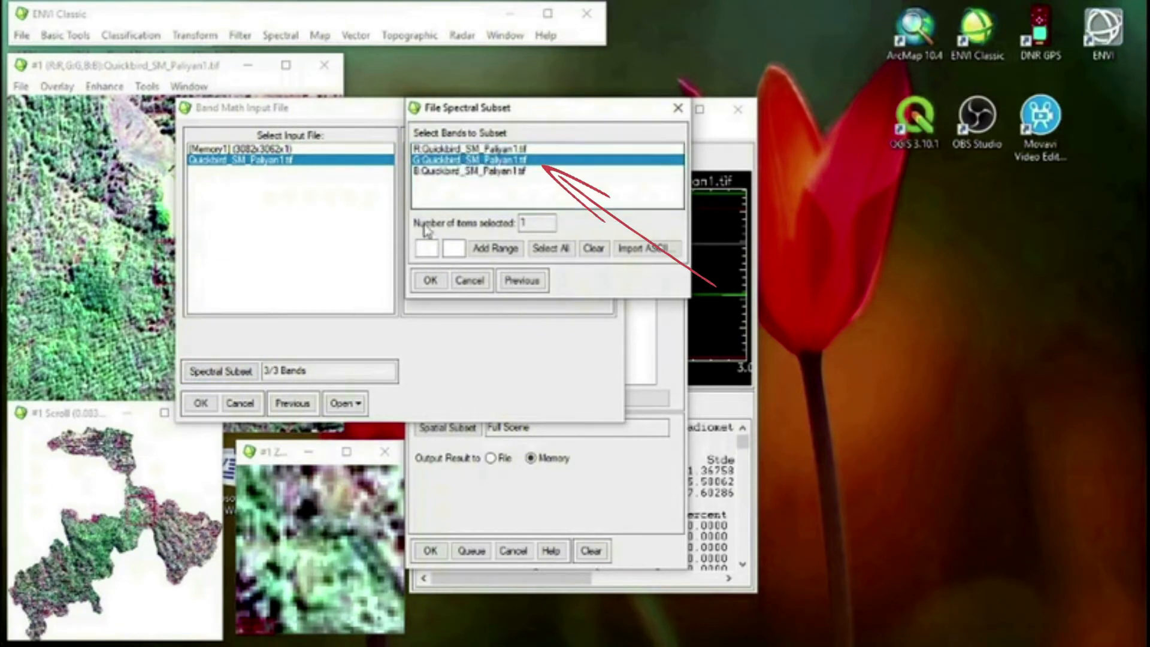
pyautogui.click(427, 280)
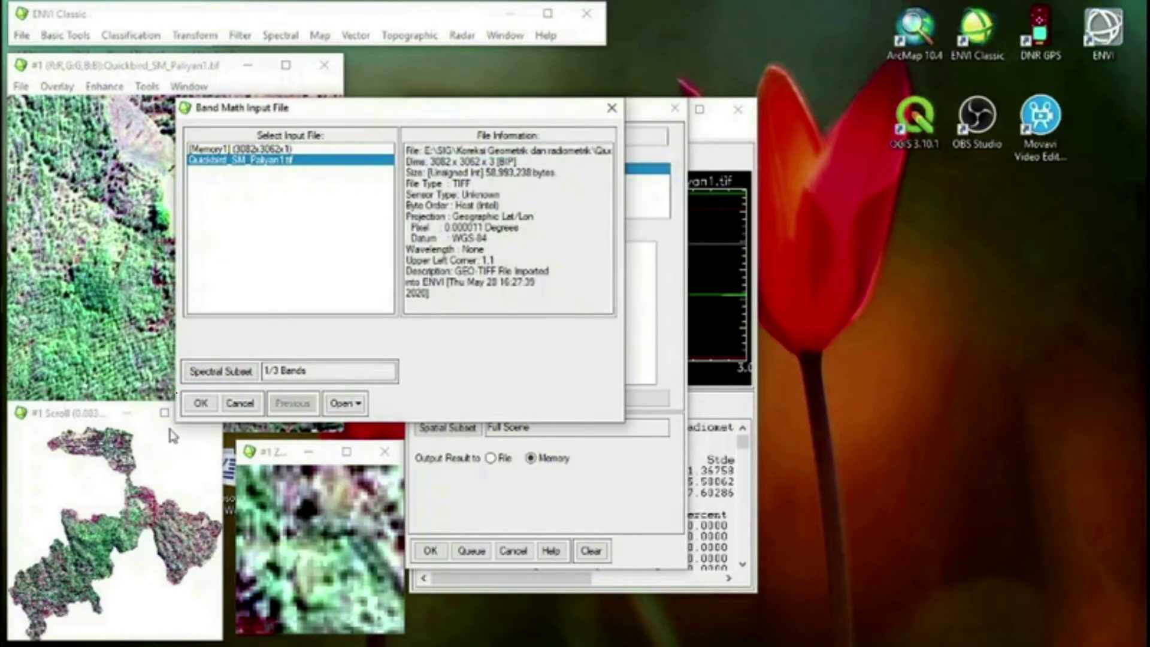
pyautogui.click(199, 404)
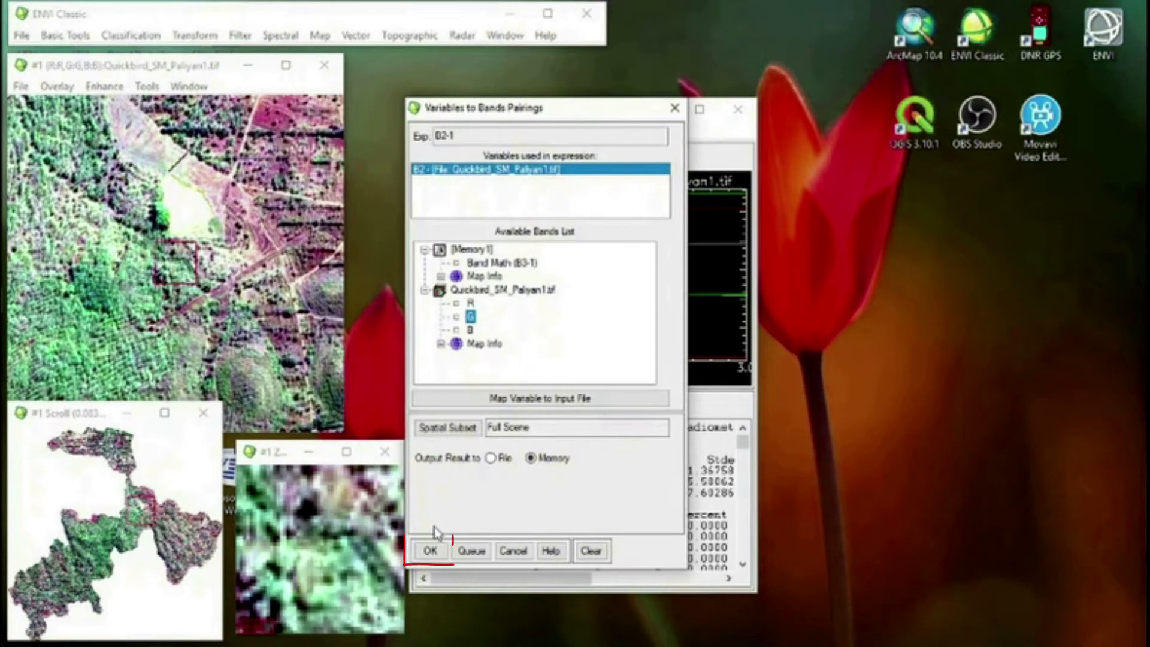
pyautogui.click(431, 551)
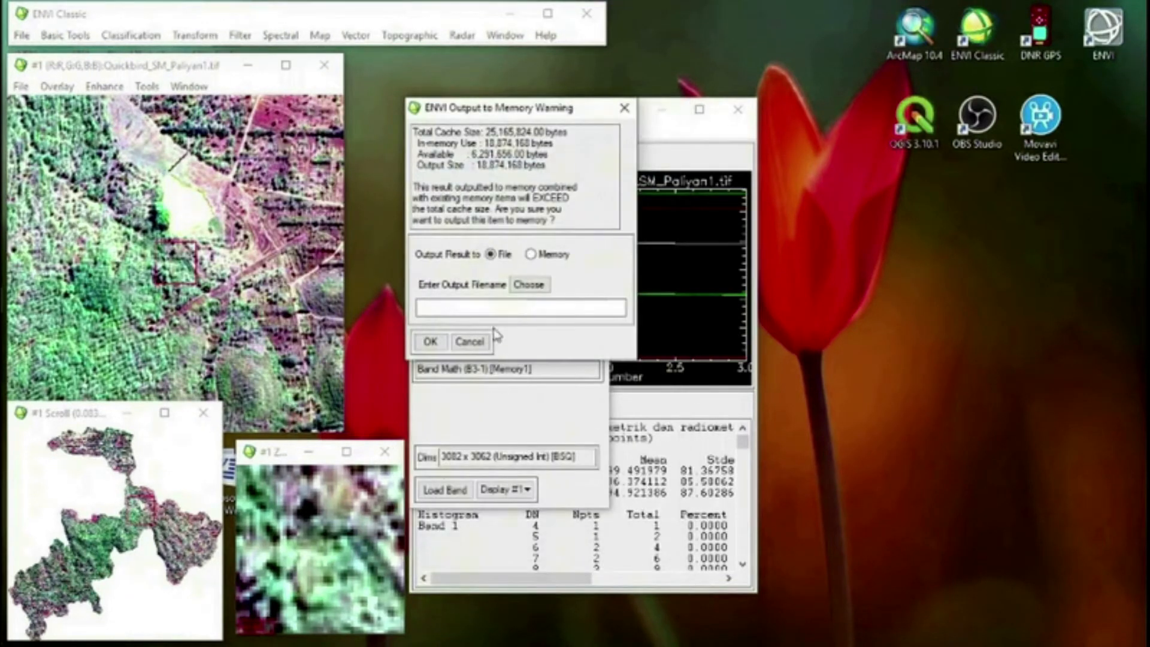
pyautogui.click(531, 257)
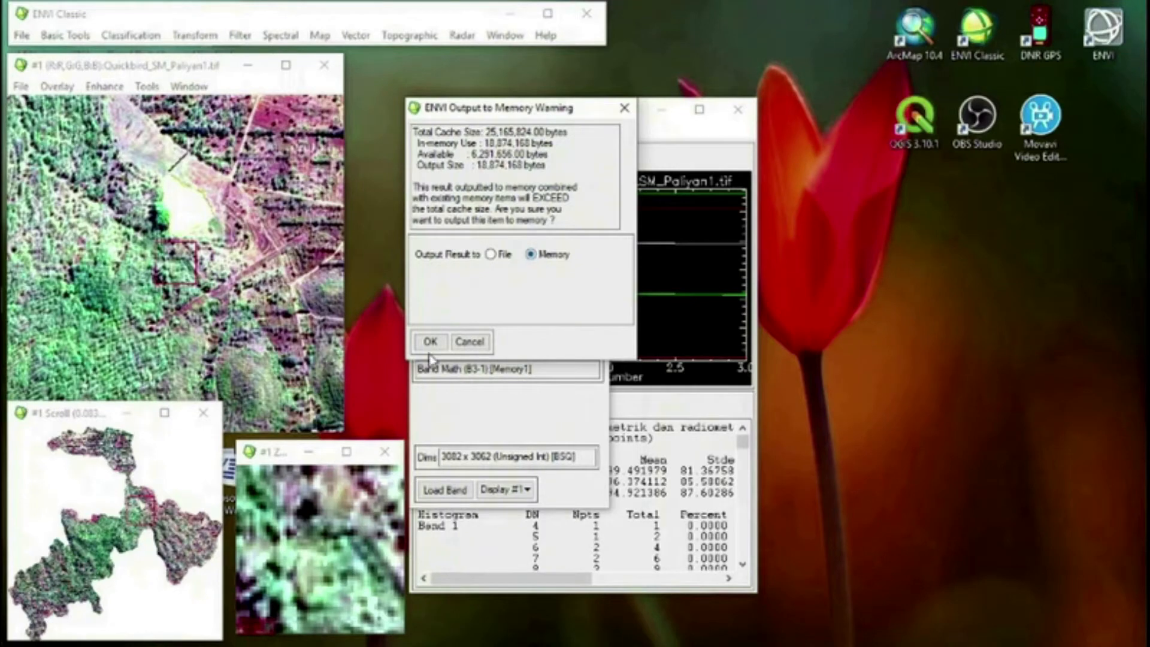
pyautogui.click(430, 341)
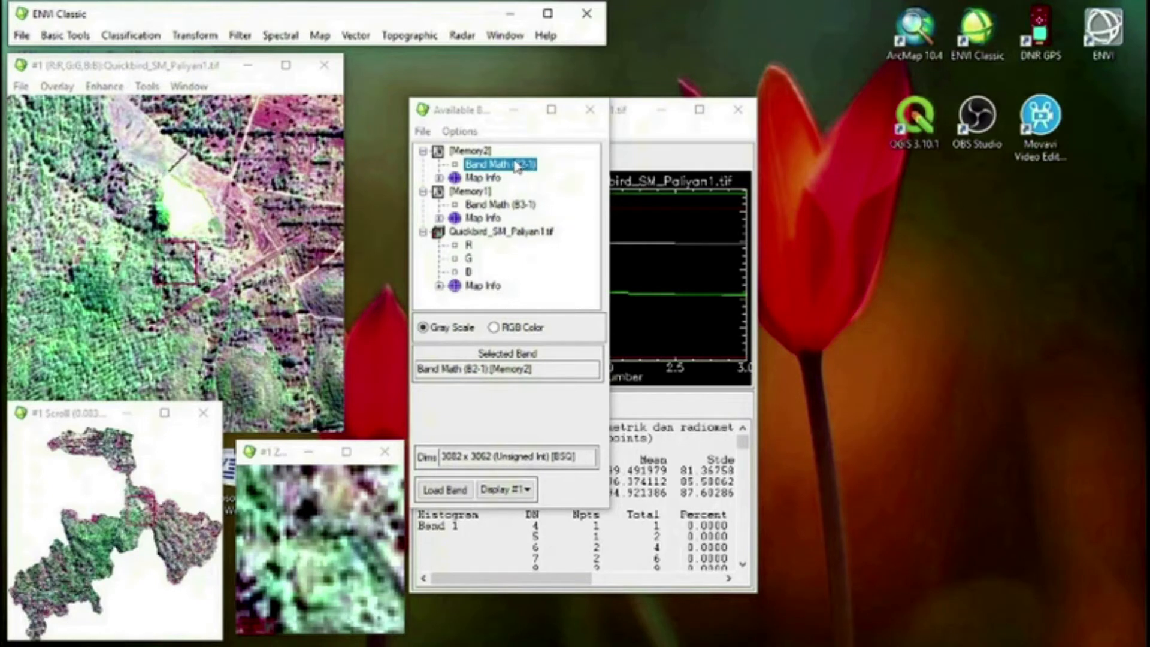
# Start Band Math with the expression B1-4, pair B1 with the Quickbird B band and choose memory output
pyautogui.click(78, 39)
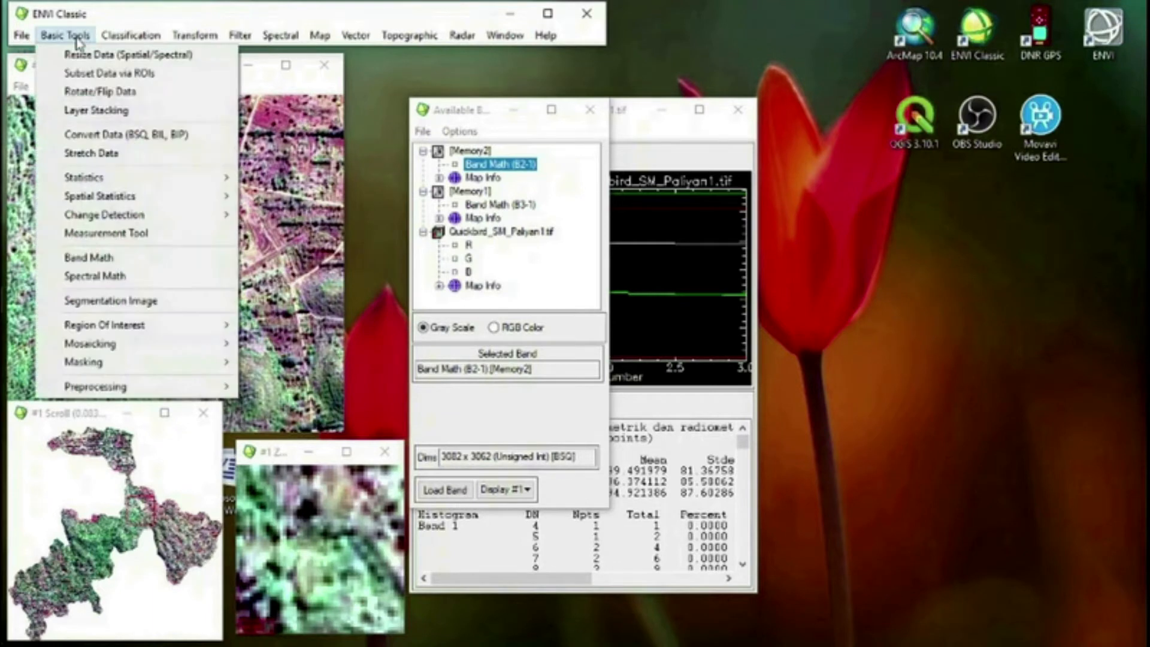
pyautogui.click(120, 258)
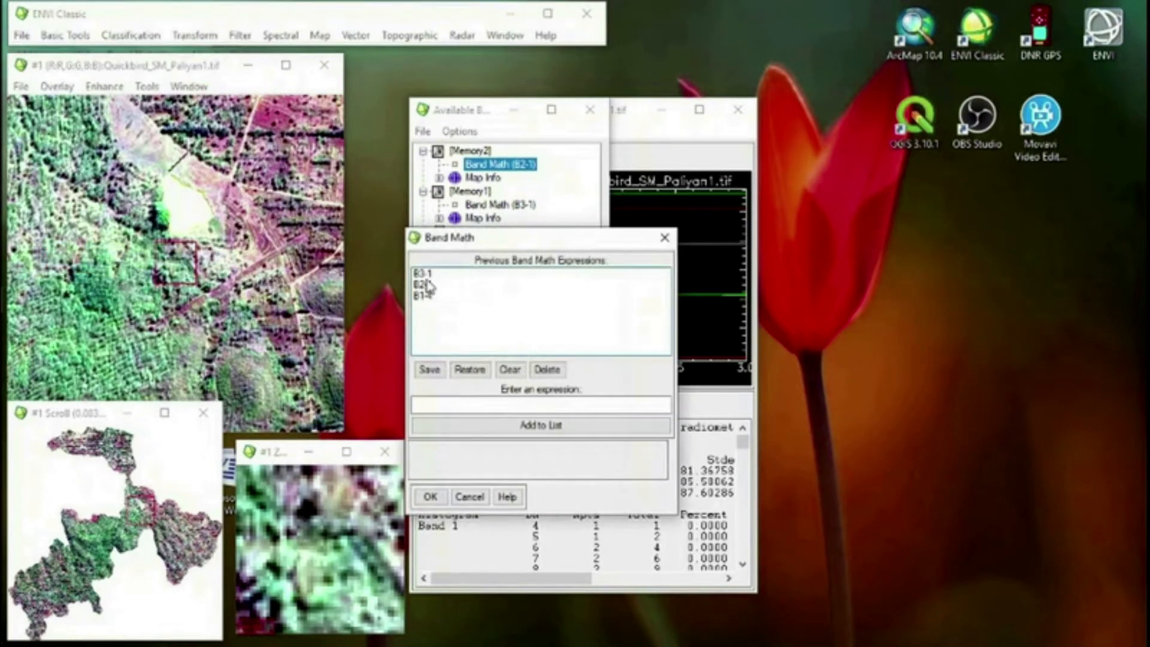
pyautogui.click(432, 296)
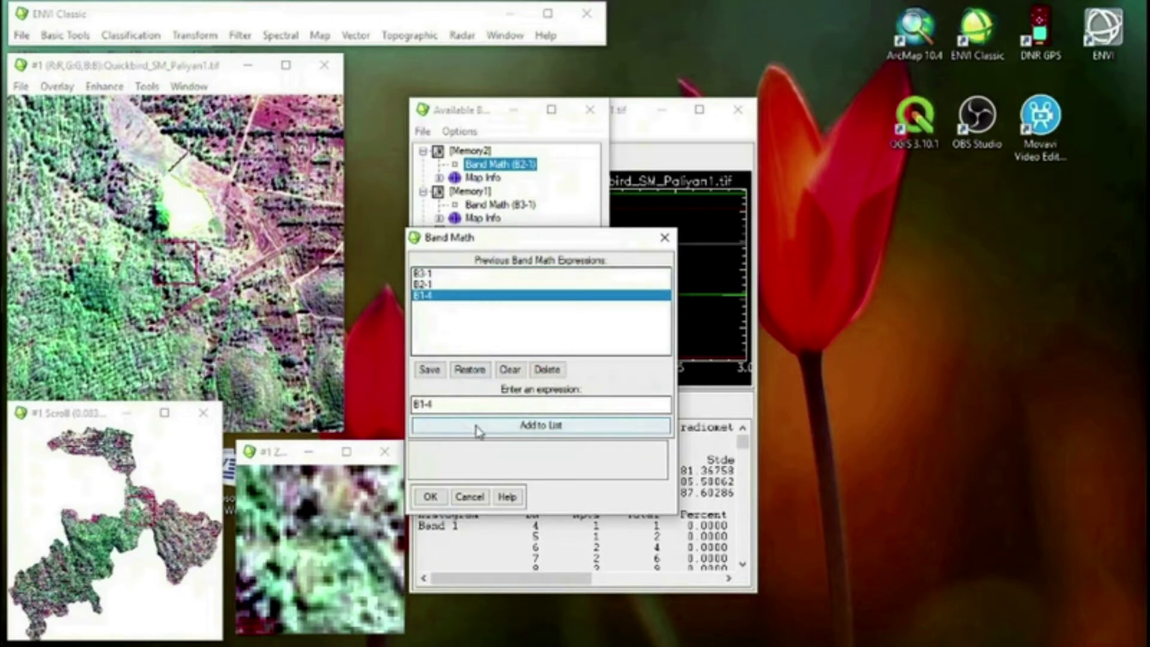
pyautogui.click(436, 497)
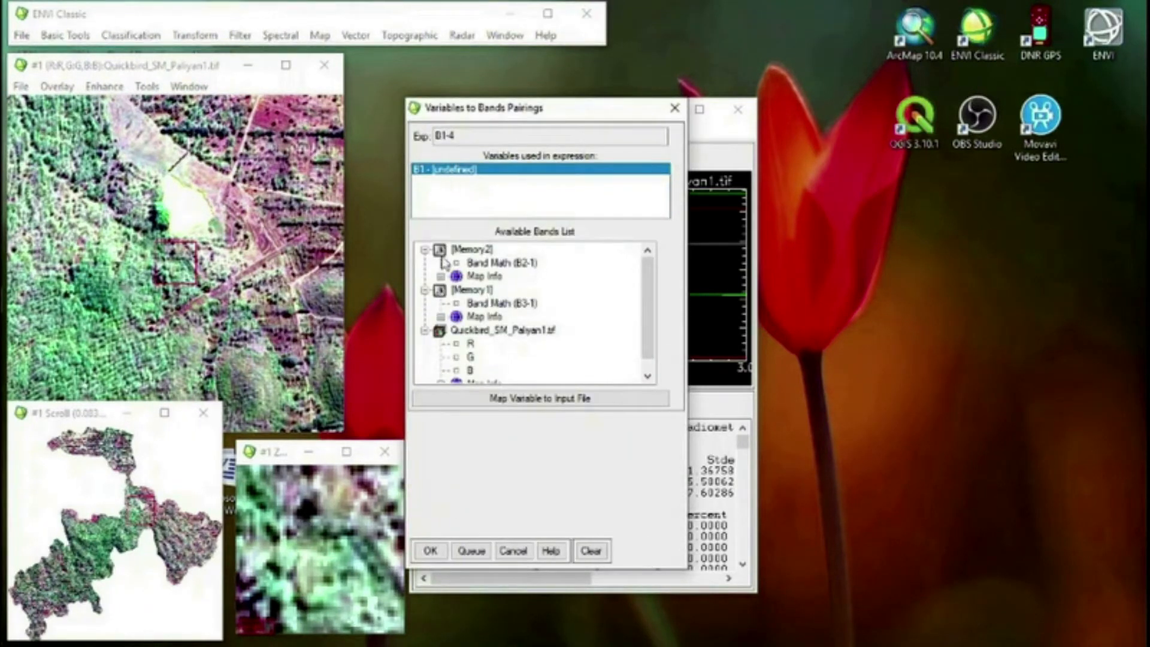
pyautogui.click(471, 371)
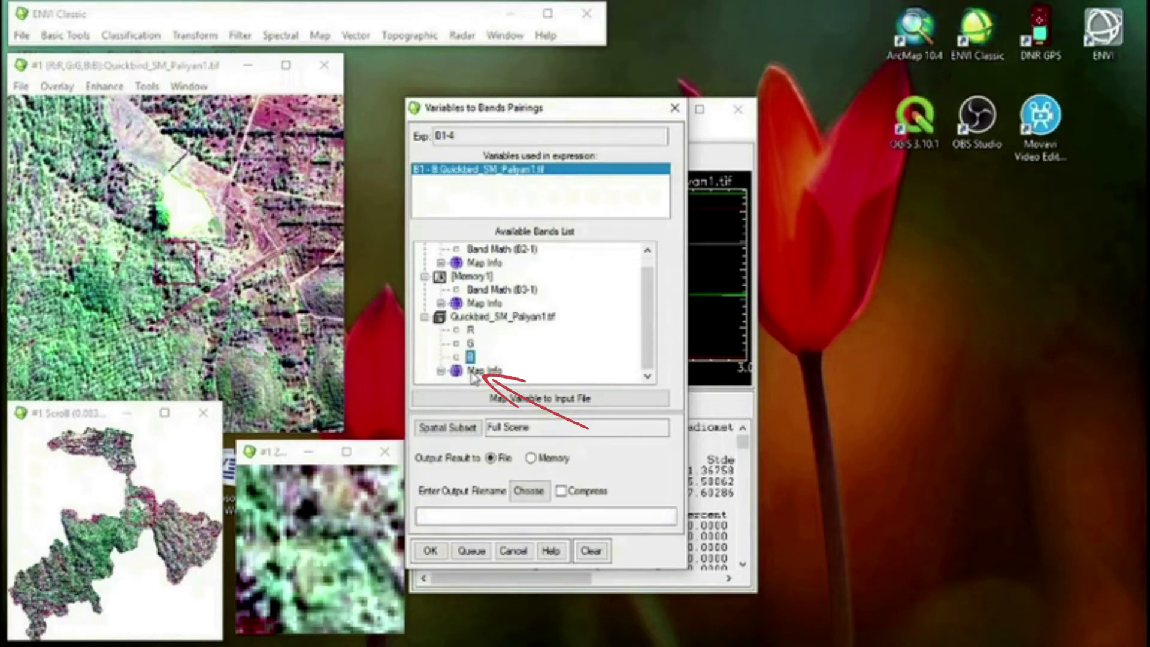
pyautogui.click(531, 459)
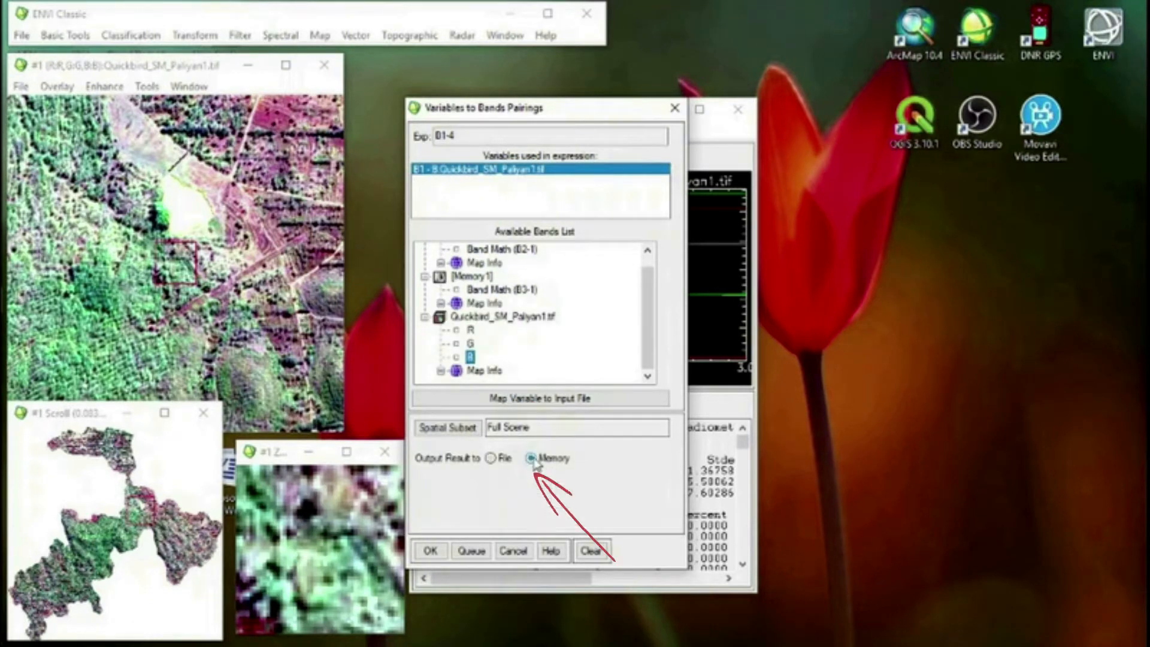
# Map B1 to the input file Quickbird_SM_Paliyan1.tif with a spectral subset of only the B band
pyautogui.click(516, 400)
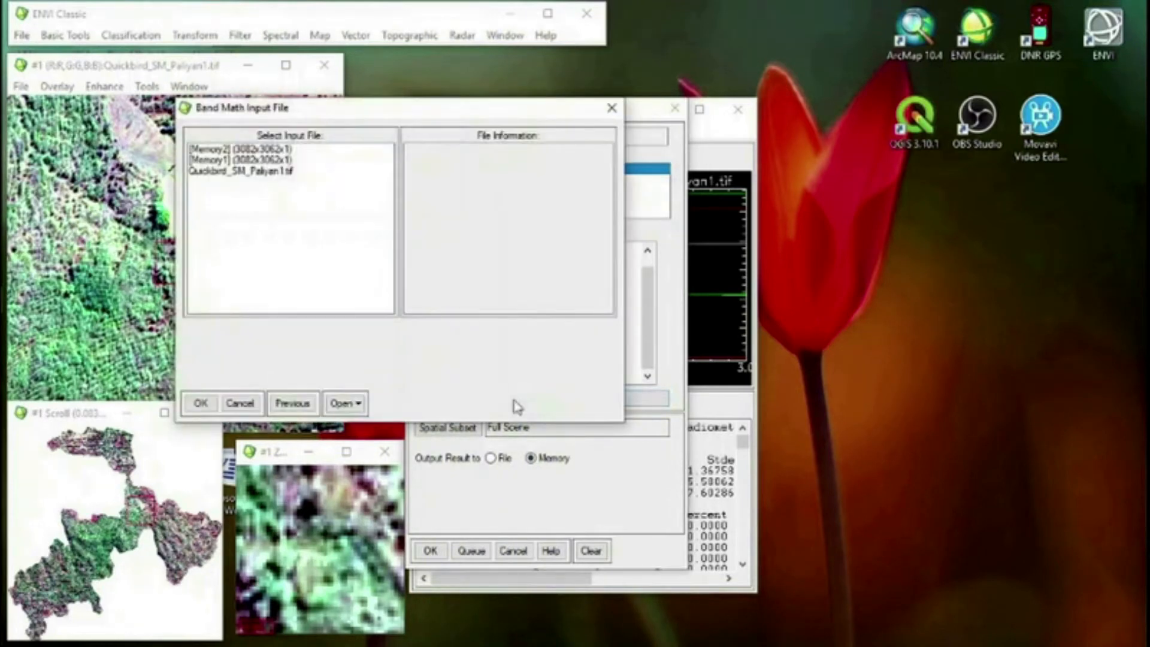
pyautogui.click(228, 172)
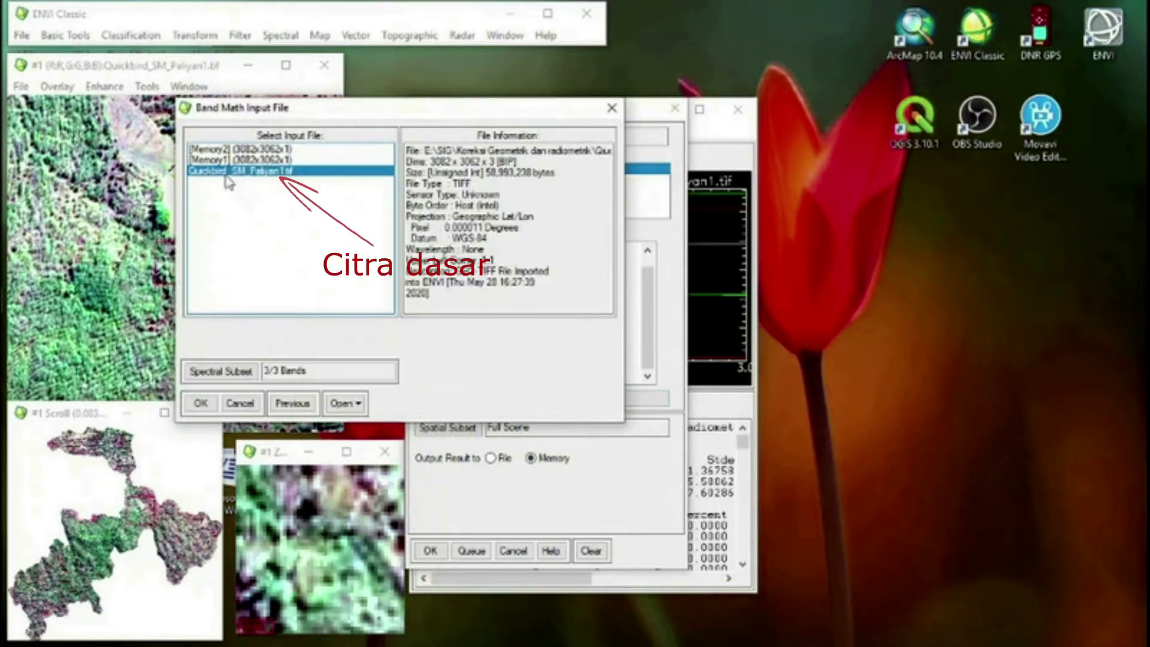
pyautogui.click(217, 373)
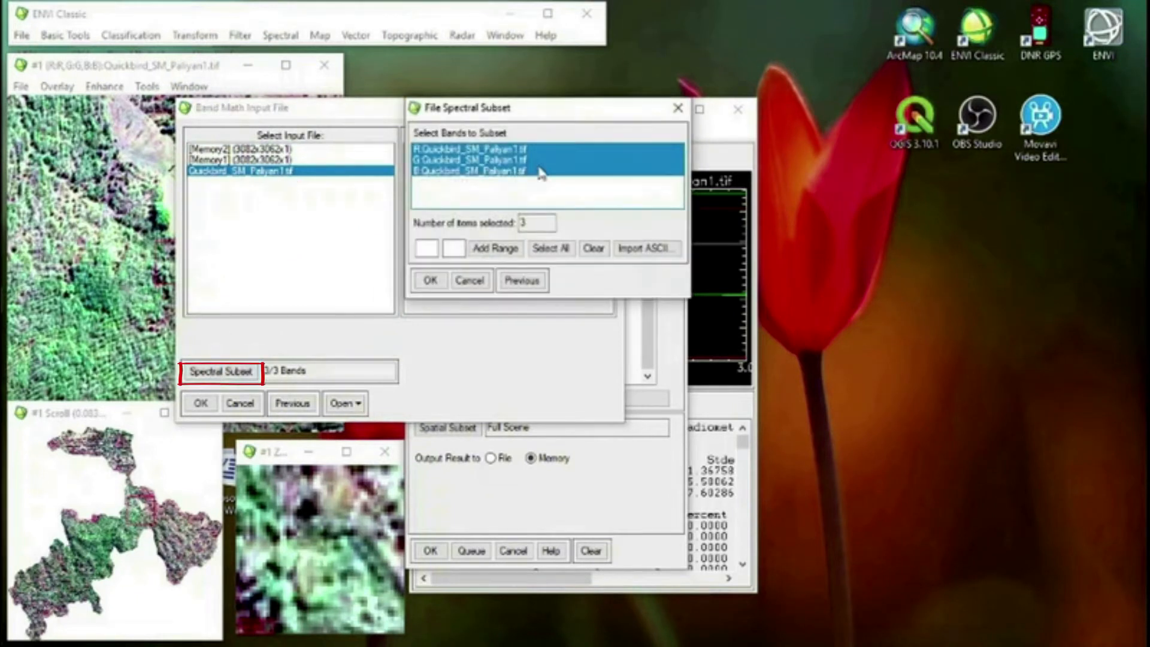
pyautogui.click(504, 172)
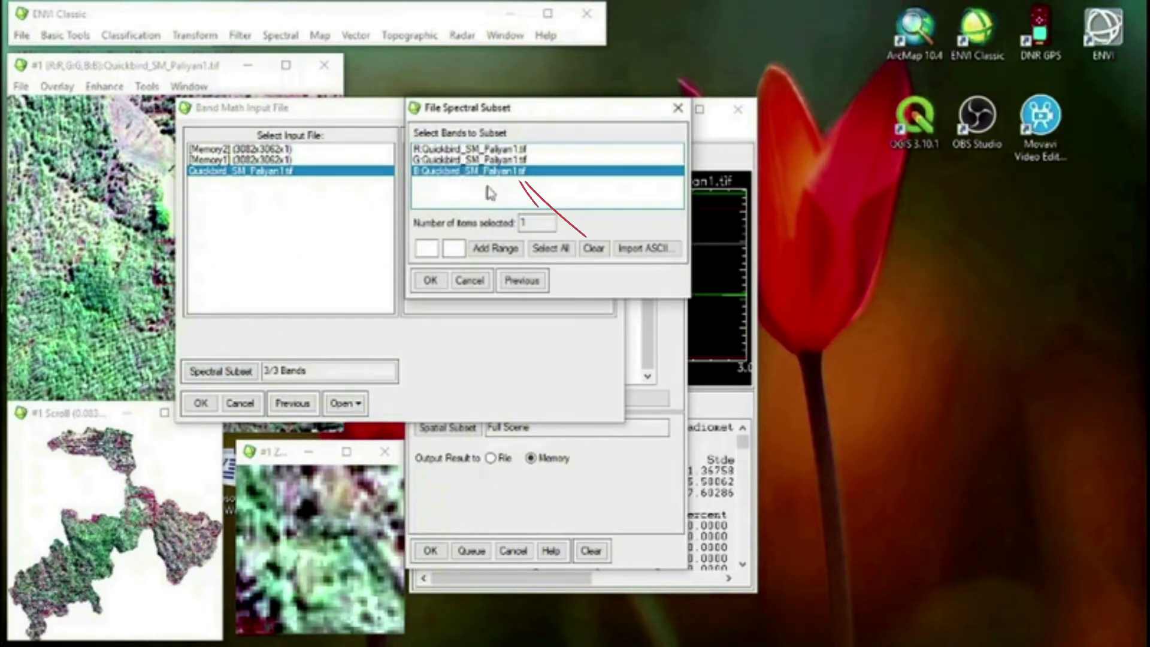
pyautogui.click(430, 279)
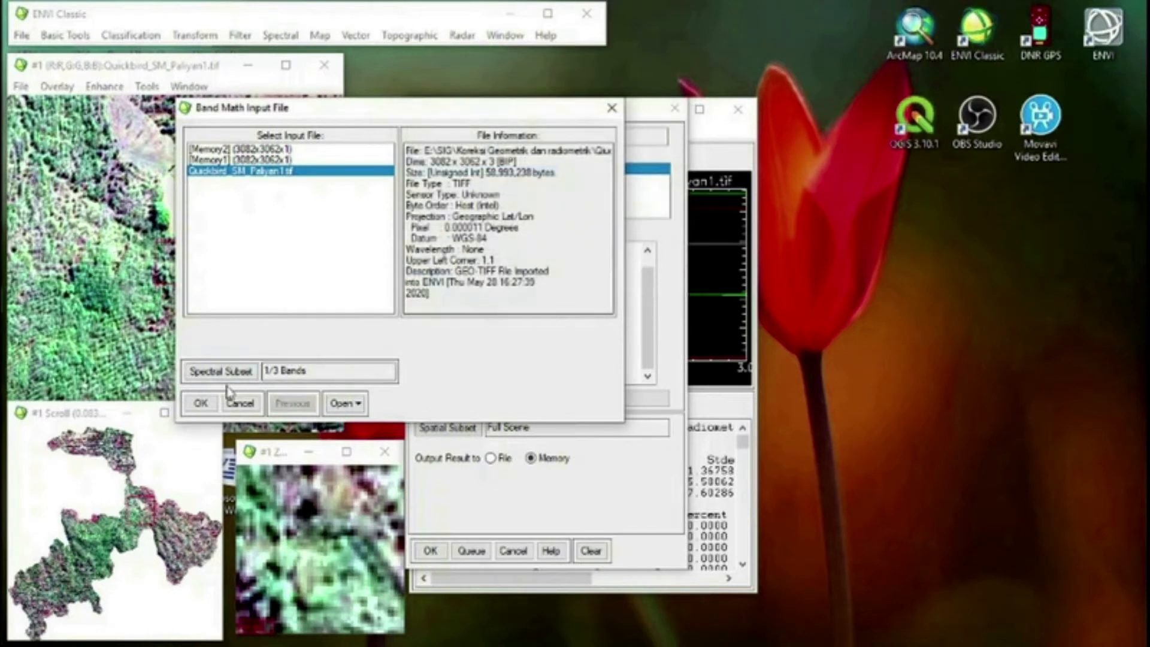
pyautogui.click(201, 403)
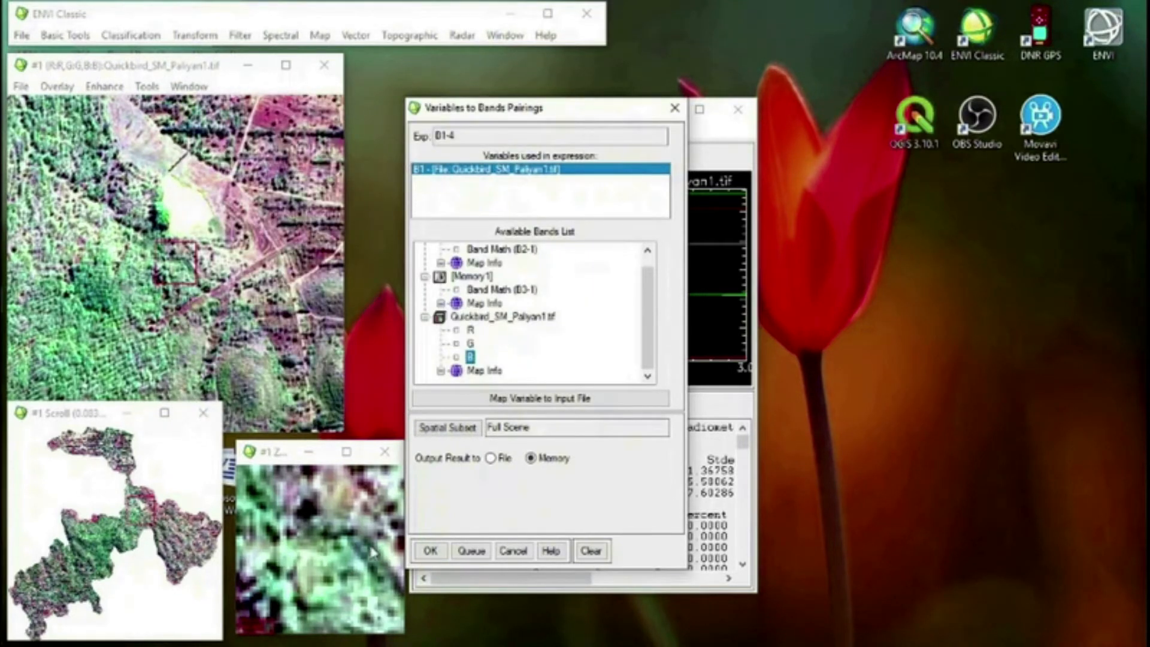
# Run the B1-4 band math expression, keeping the output in memory despite the cache warning
pyautogui.click(430, 551)
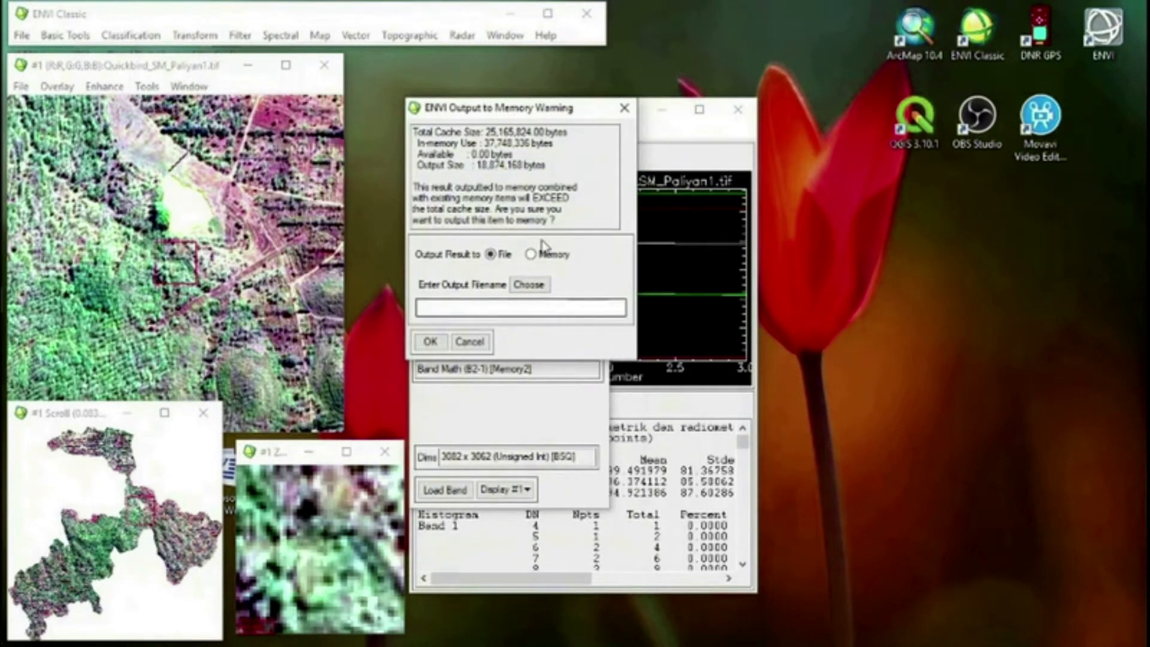
pyautogui.click(530, 254)
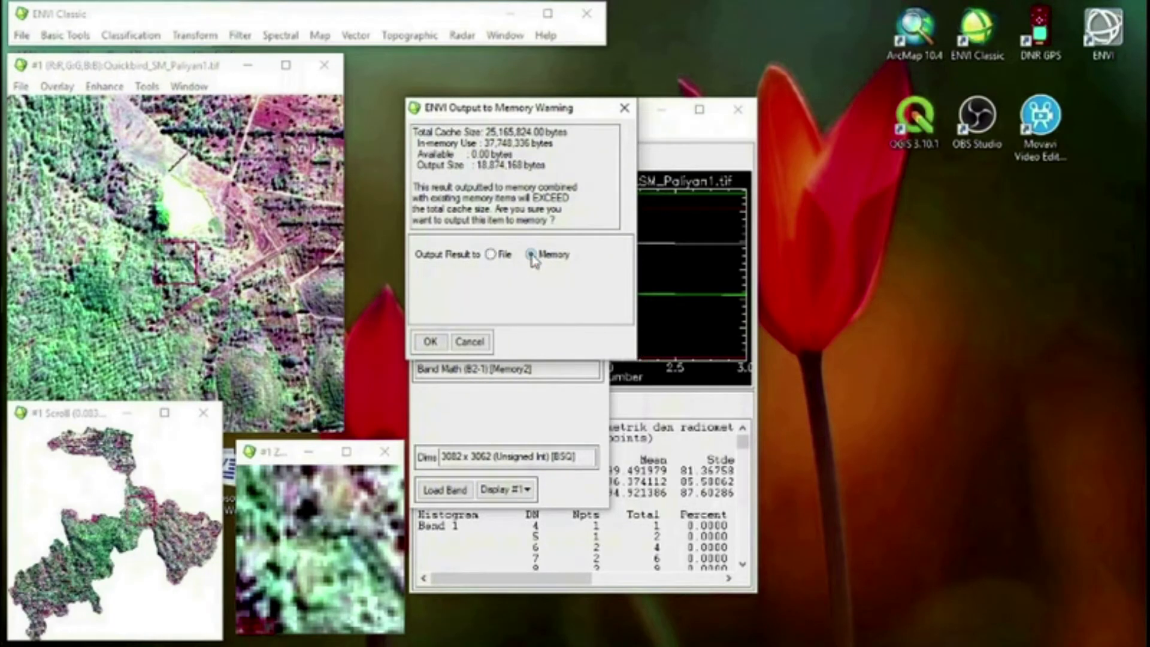
pyautogui.click(430, 343)
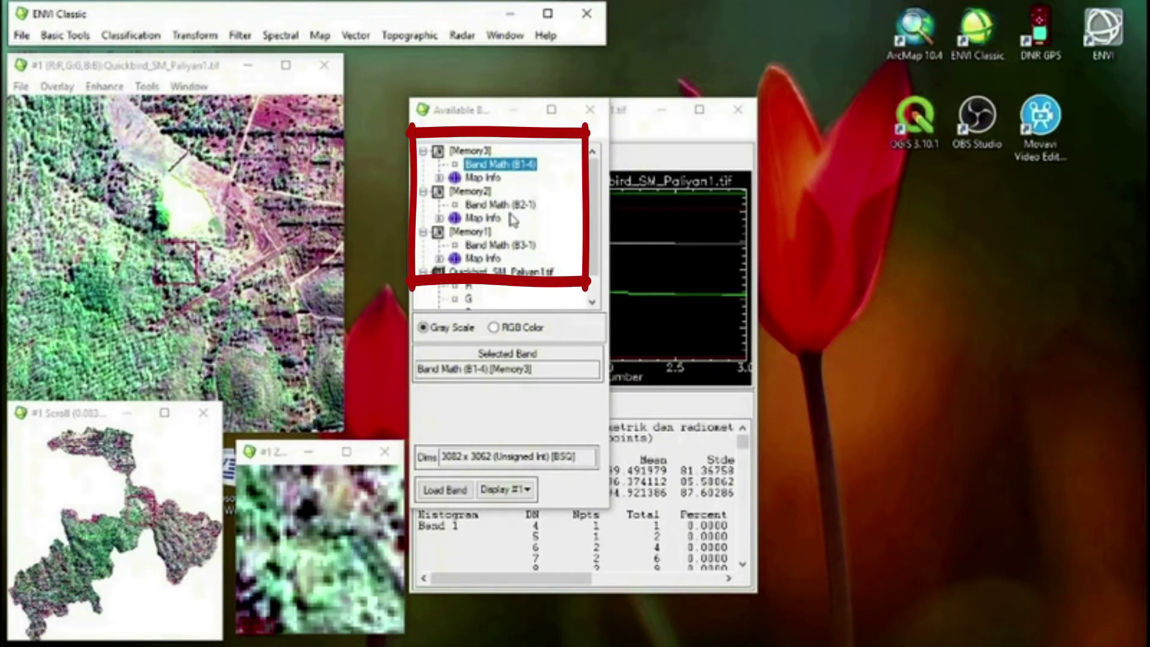
# Set up an RGB composite with Band Math (B3-1) as red, Band Math (B2-1) as green and Band Math (B1-4) as blue
pyautogui.click(494, 329)
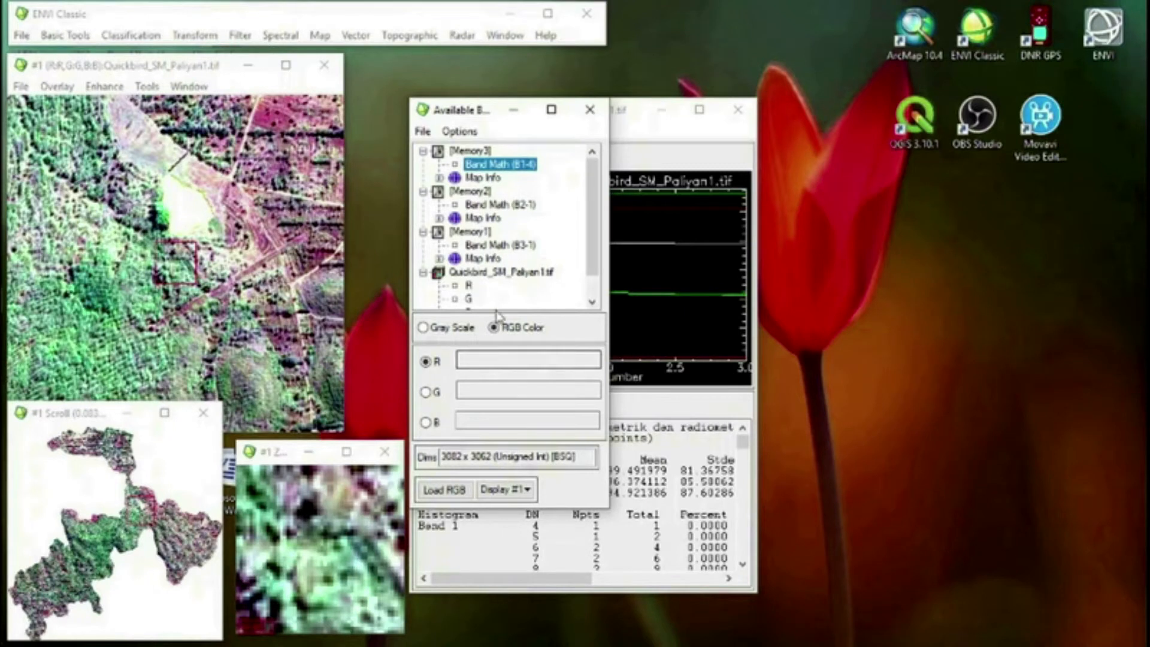
pyautogui.click(514, 246)
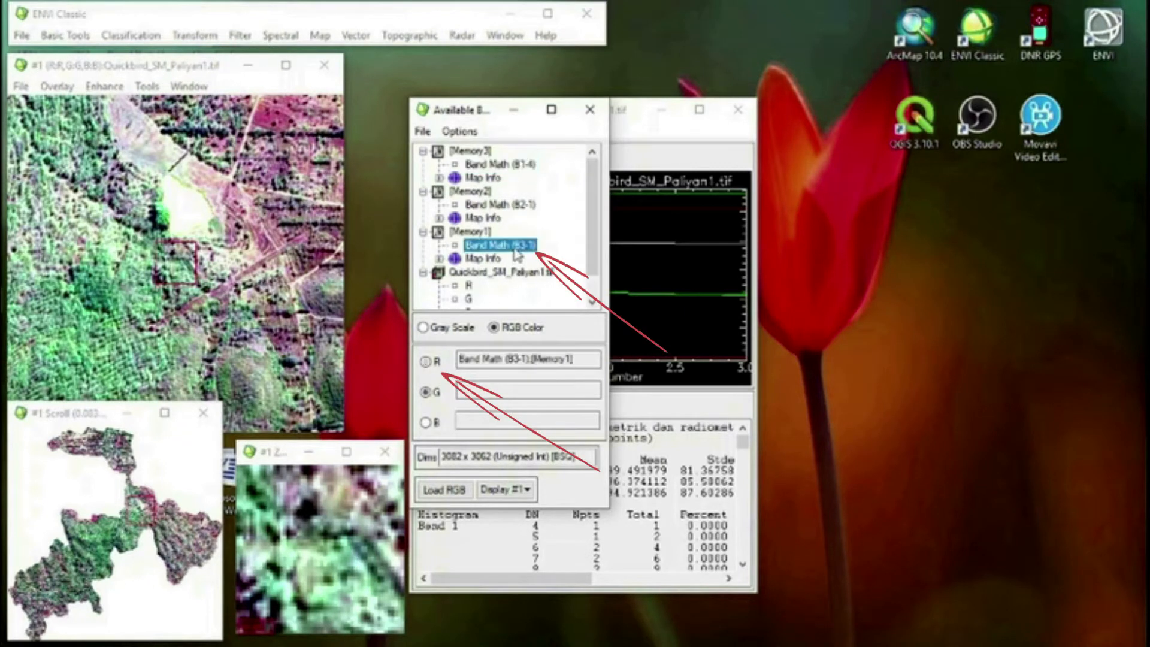
pyautogui.click(514, 205)
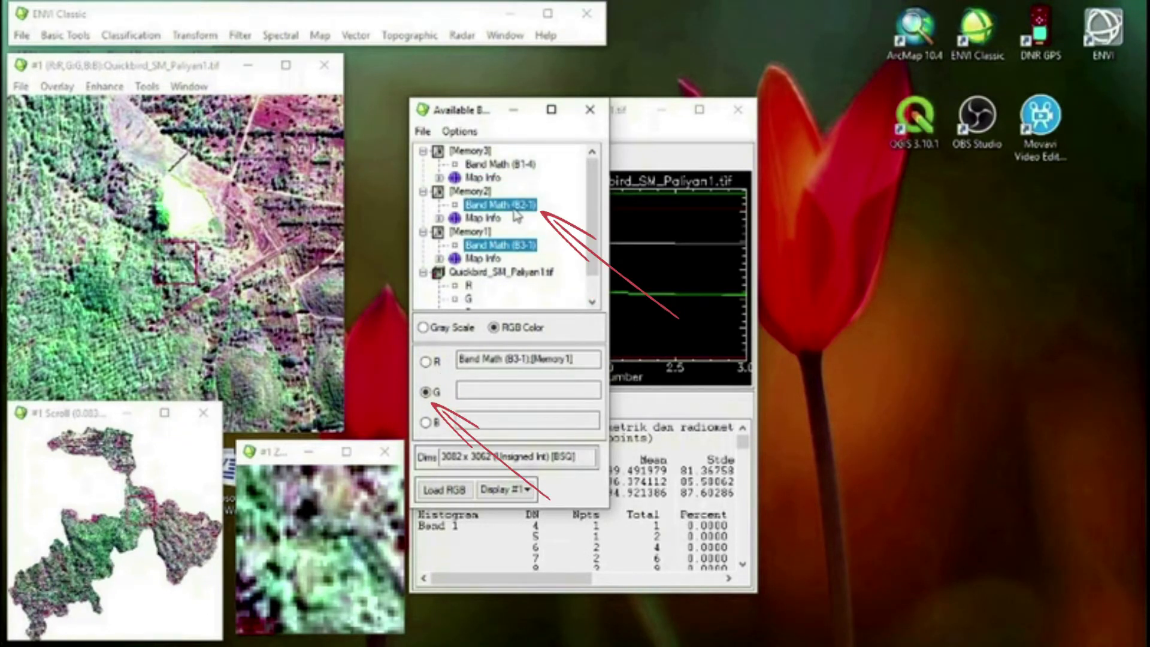
pyautogui.click(510, 165)
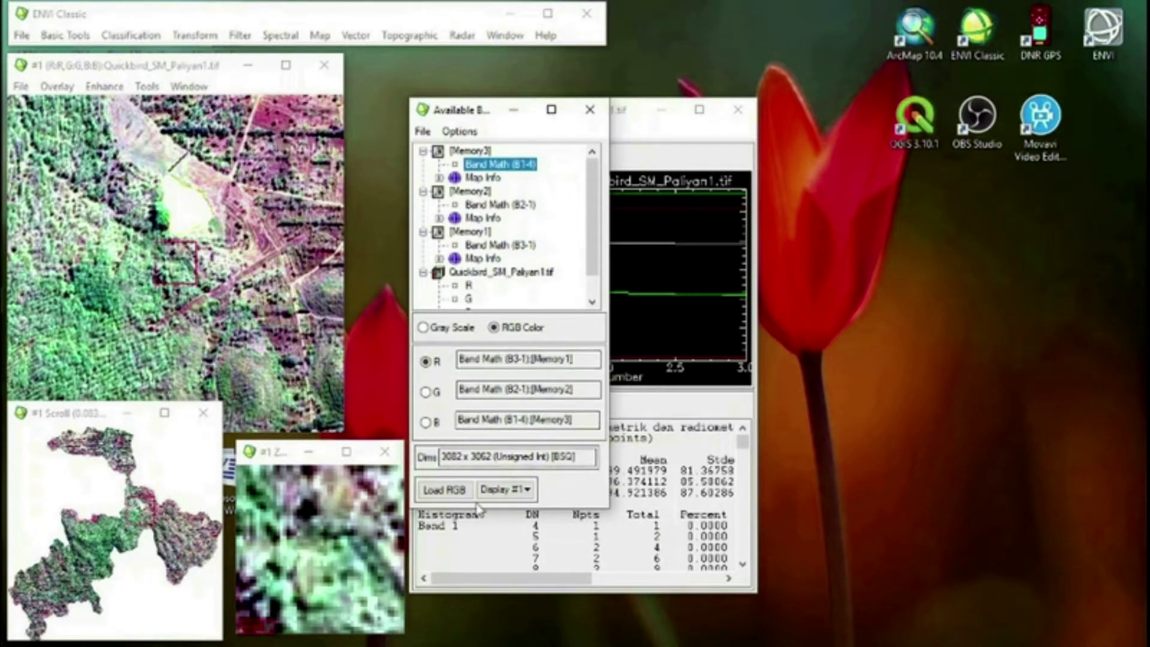
# Load the band math RGB composite into a new display, placed clear of the bands list, and show a vegetated part of the image
pyautogui.click(527, 492)
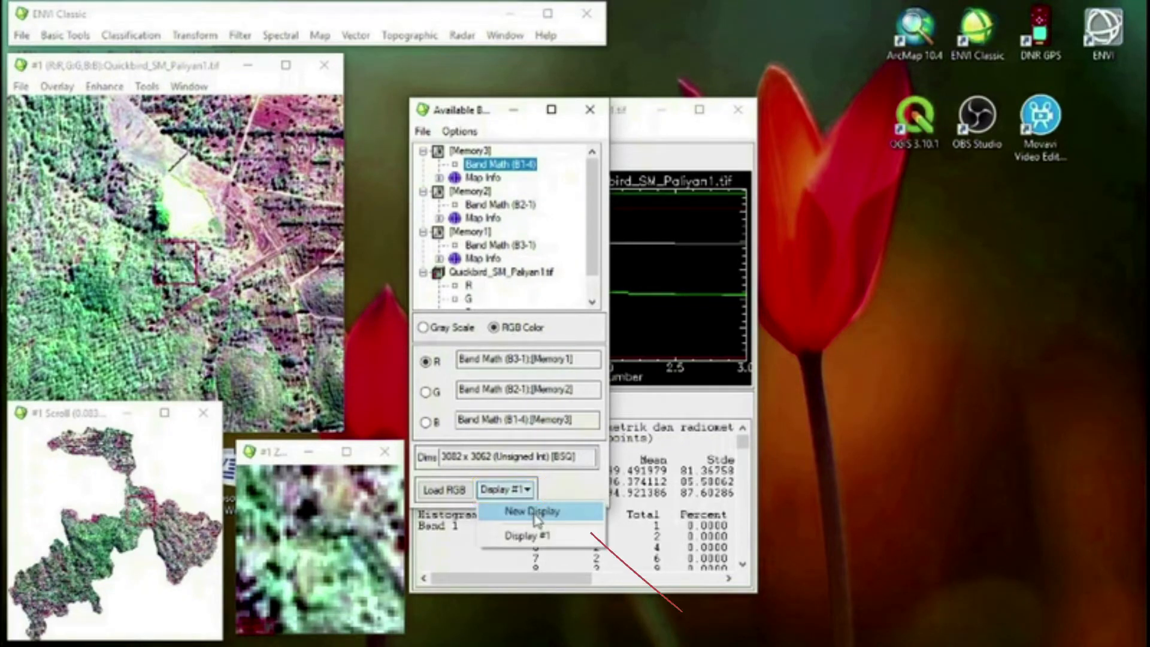
pyautogui.click(539, 513)
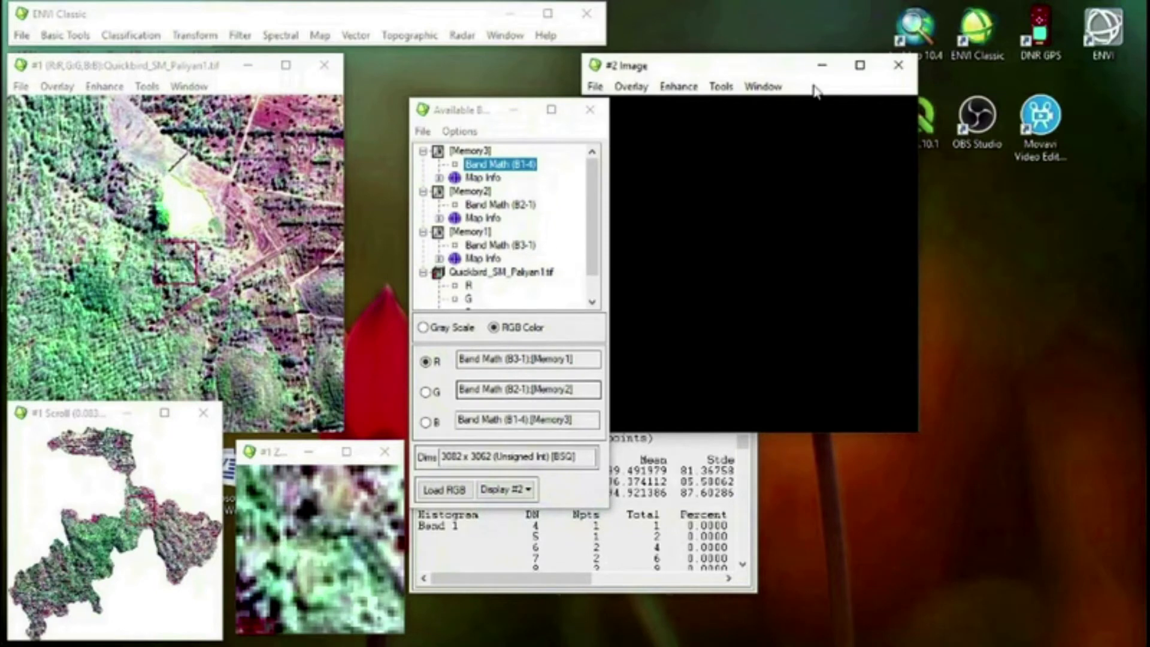
pyautogui.moveTo(760, 67); pyautogui.dragTo(862, 65)
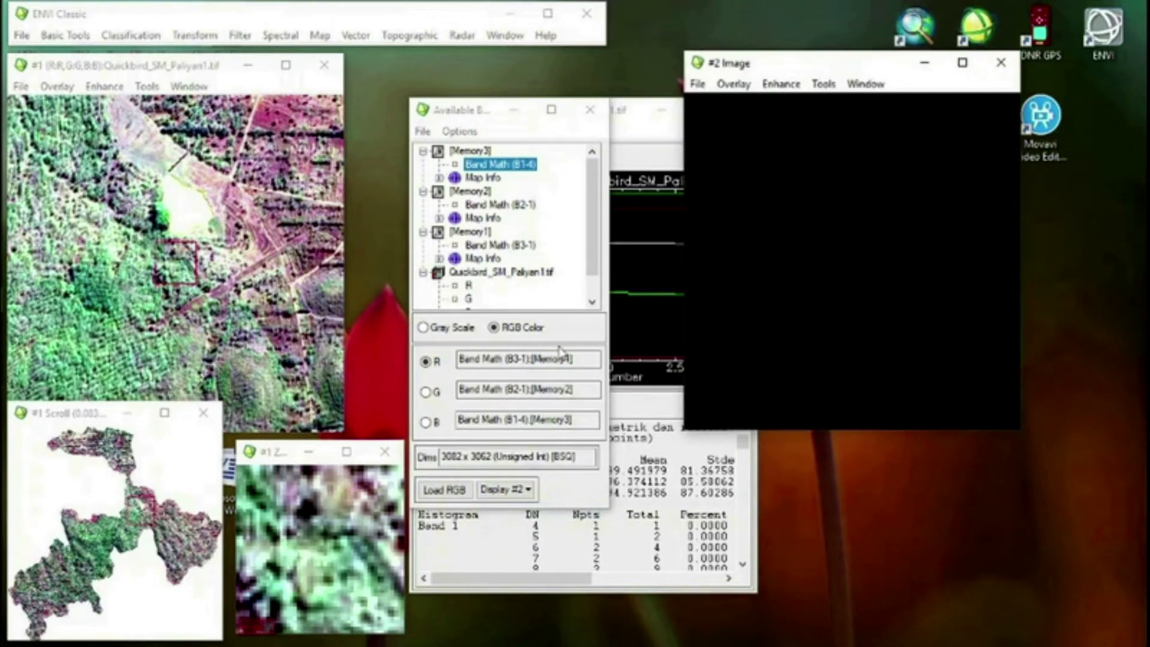
pyautogui.click(450, 492)
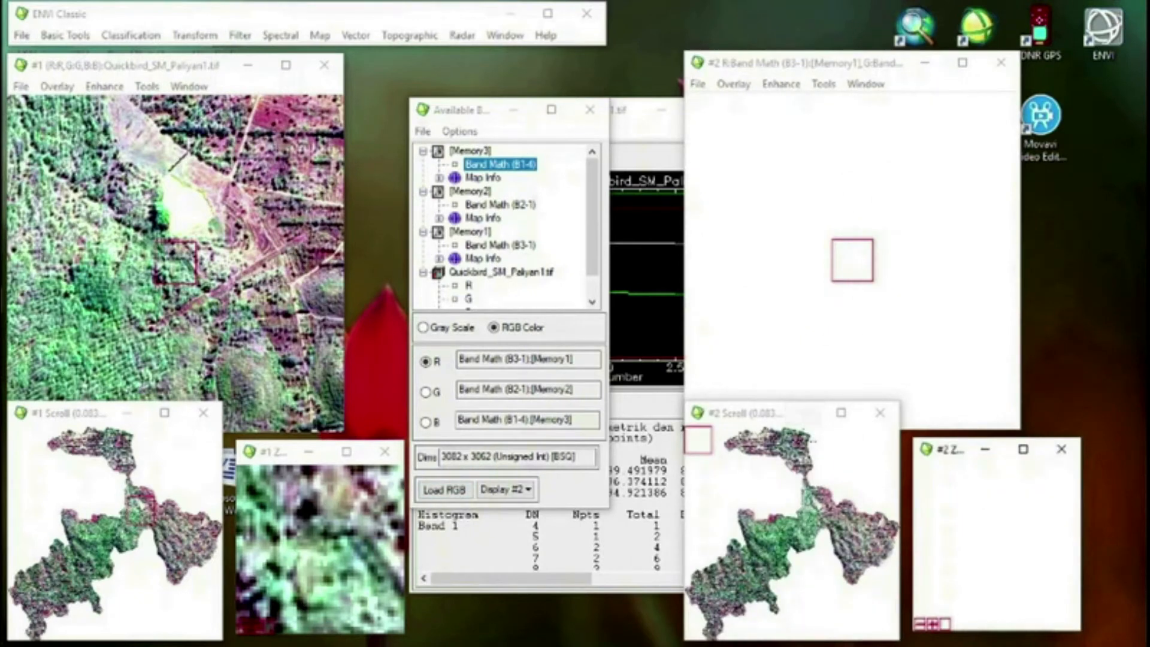
pyautogui.moveTo(792, 443); pyautogui.dragTo(774, 537)
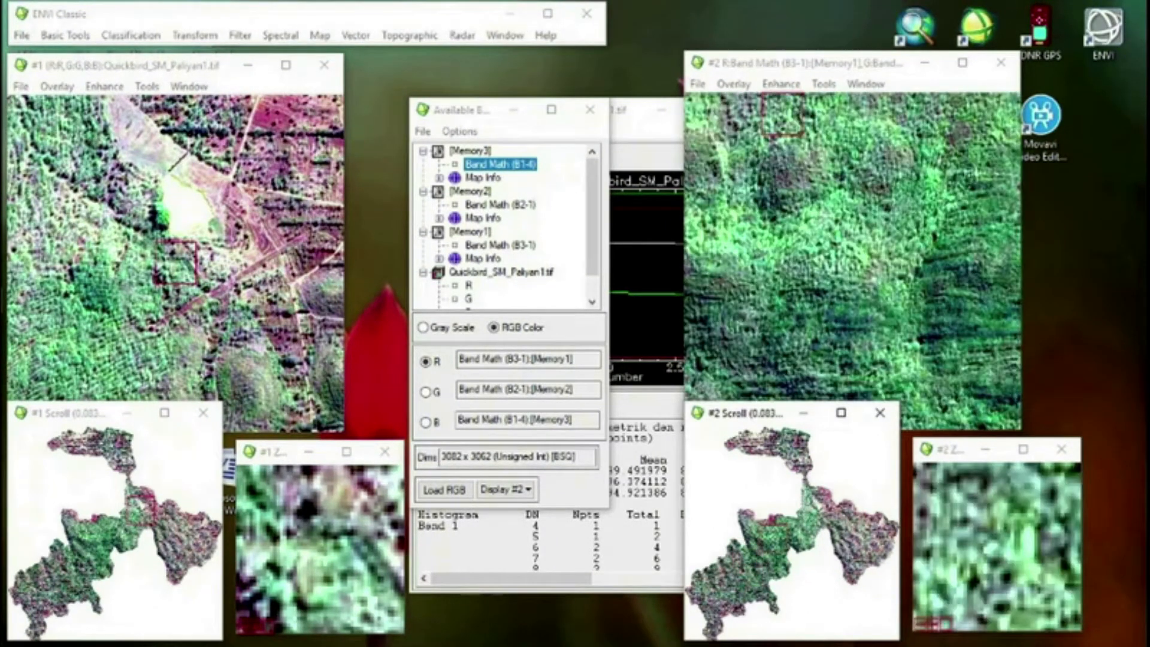
pyautogui.click(795, 530)
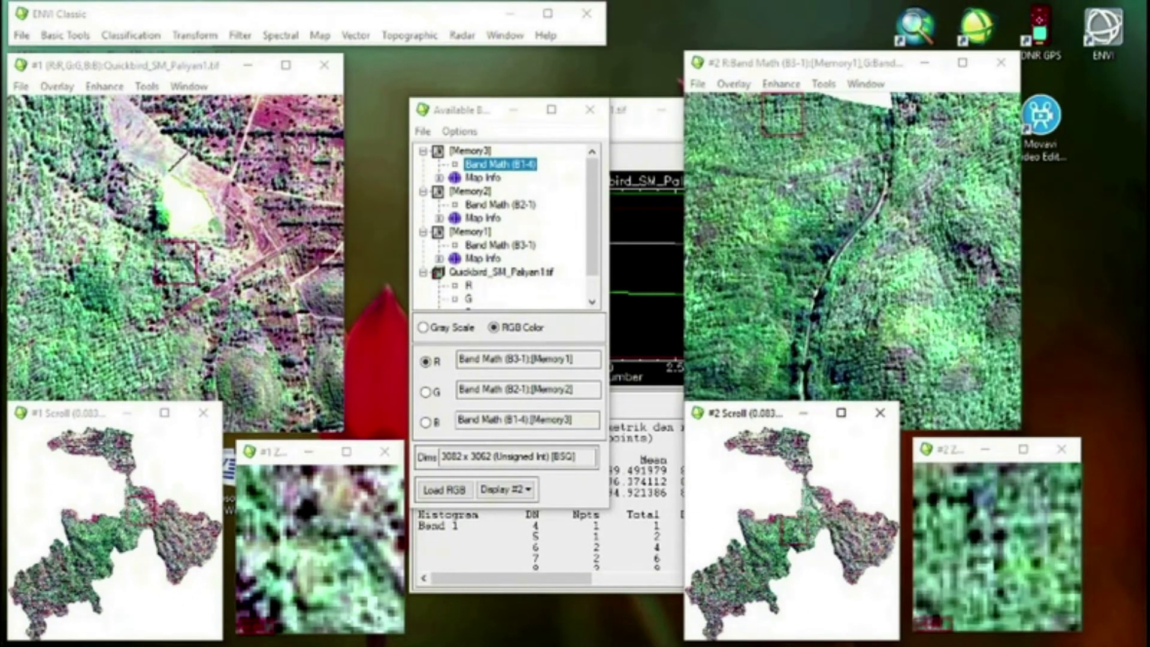
# Start saving the corrected display as an image file and choose E:\SIG\Koreksi Radiometrik as the output folder
pyautogui.click(698, 85)
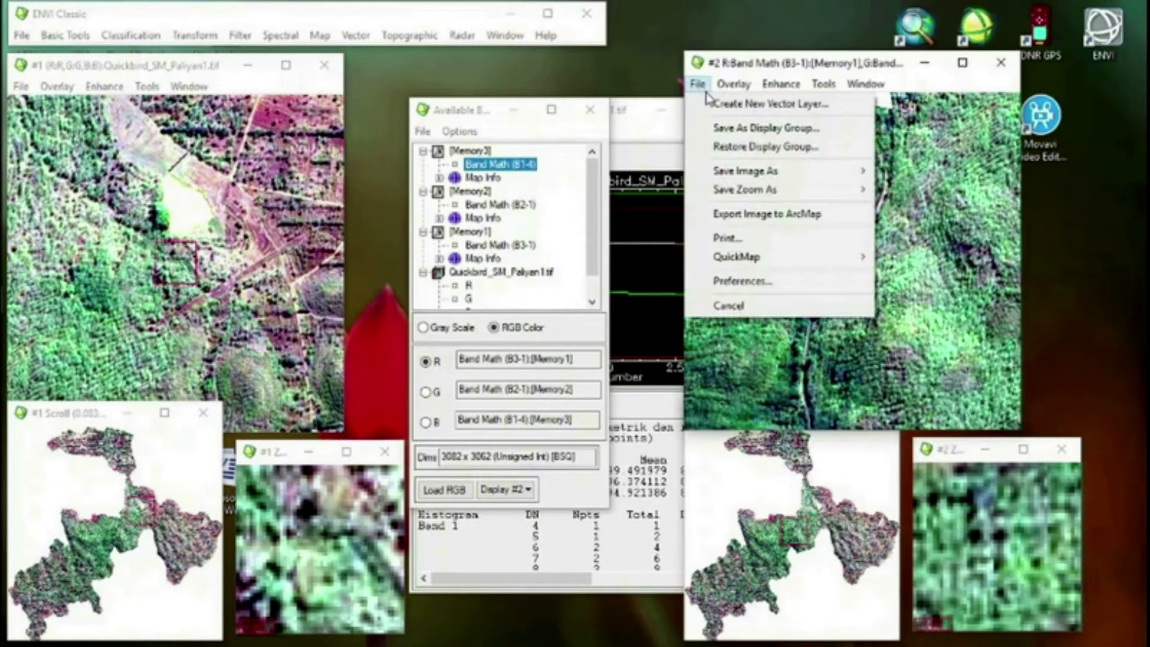
pyautogui.moveTo(760, 174)
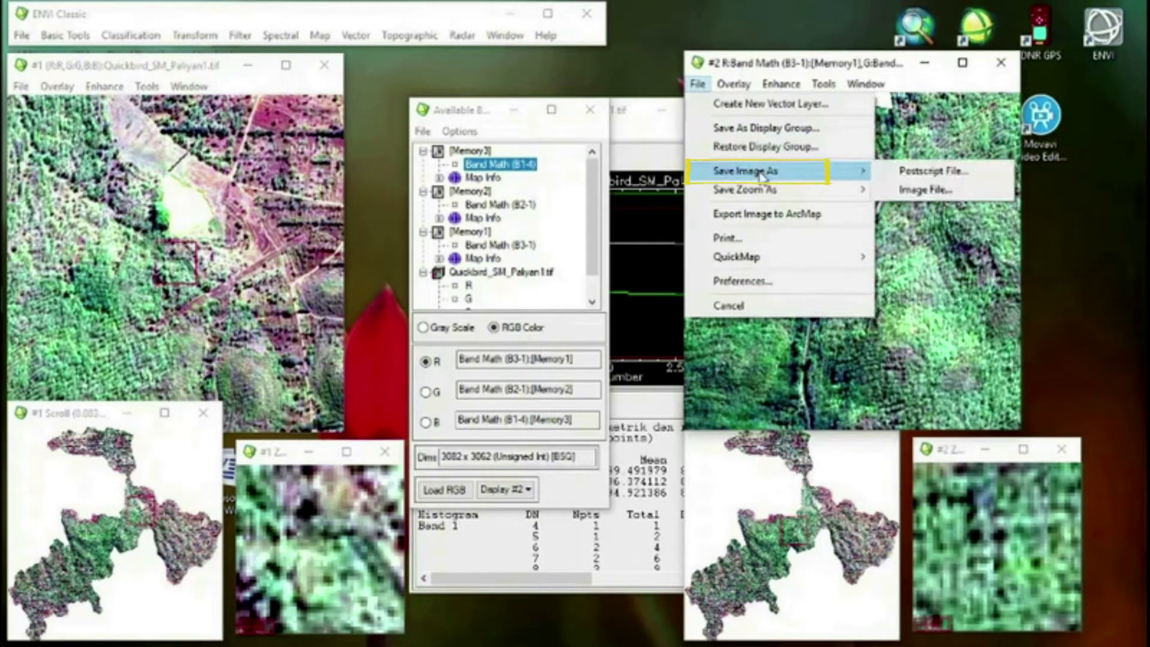
pyautogui.click(906, 199)
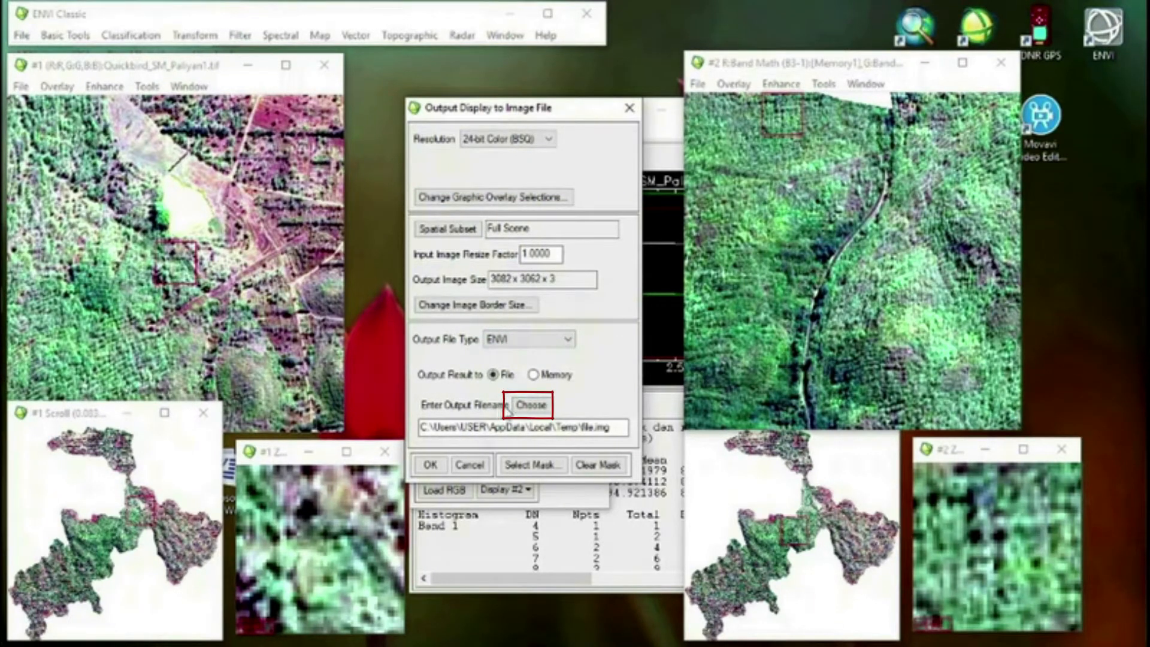
pyautogui.click(532, 407)
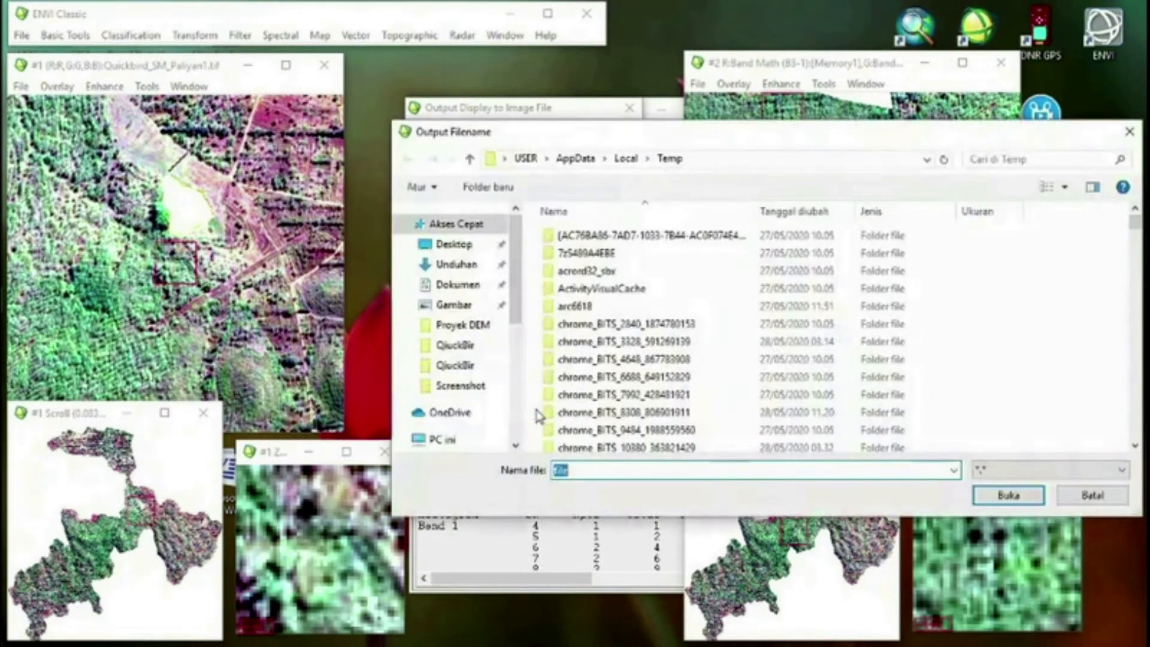
pyautogui.scroll(-5, 473, 407)
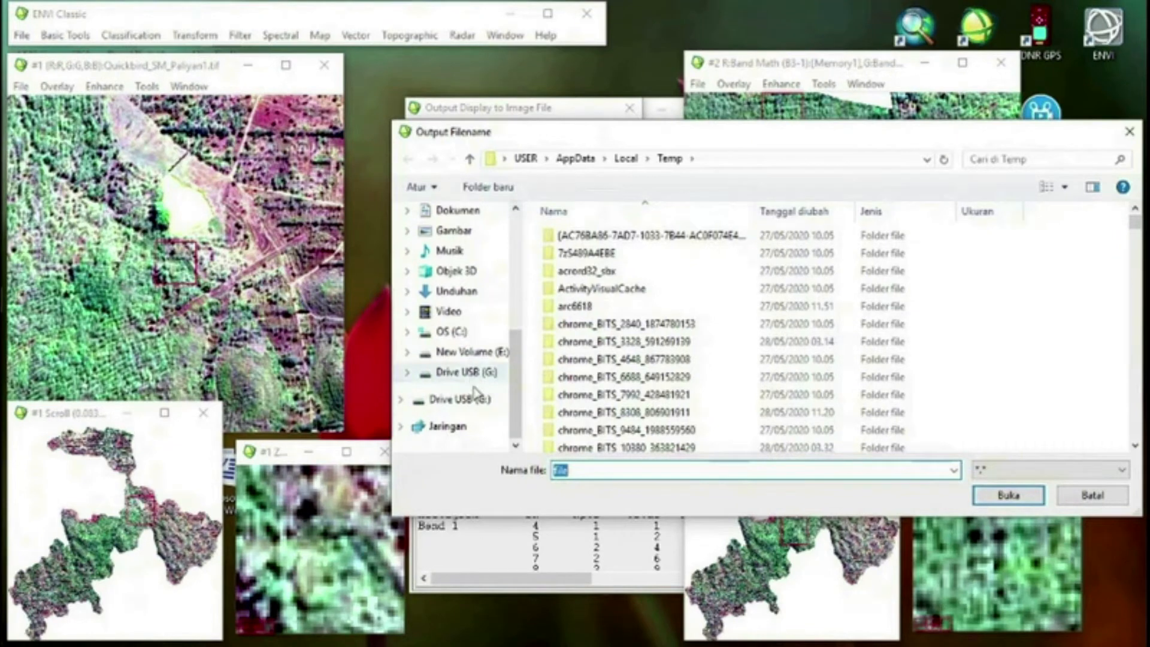
pyautogui.click(471, 353)
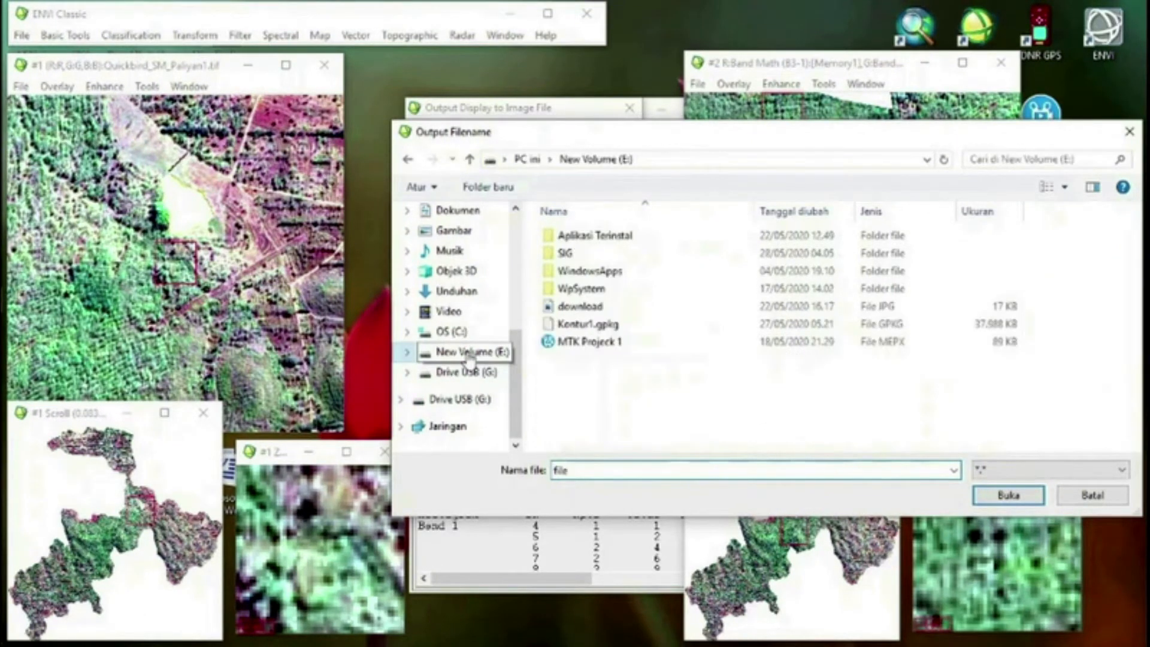
pyautogui.doubleClick(599, 255)
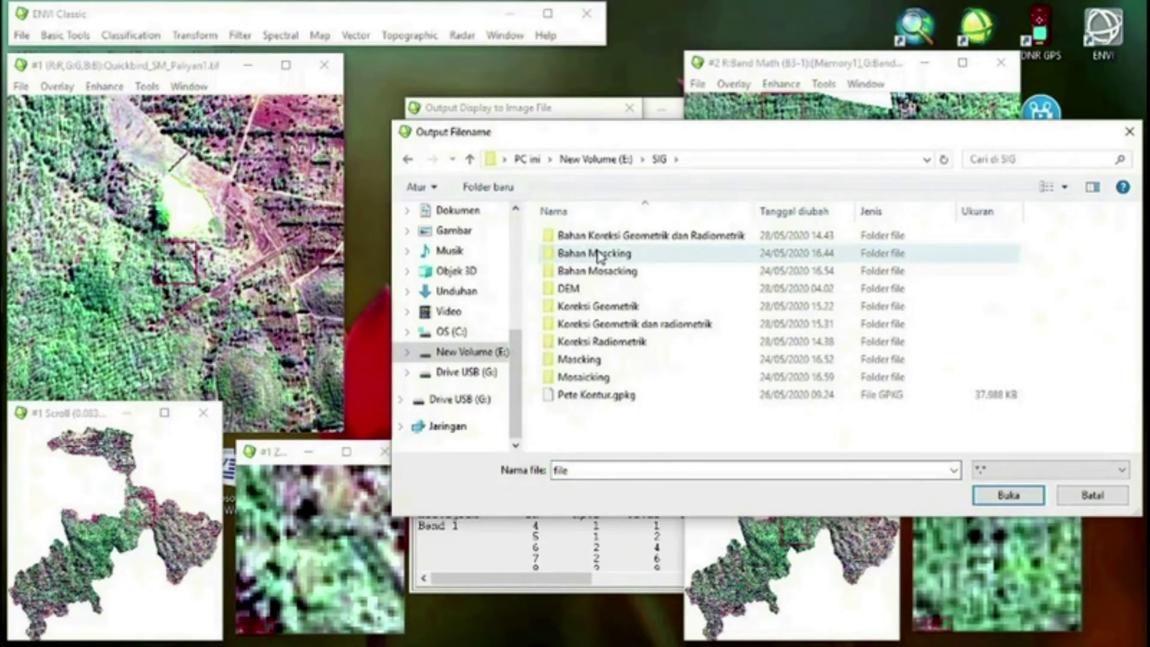
pyautogui.doubleClick(601, 341)
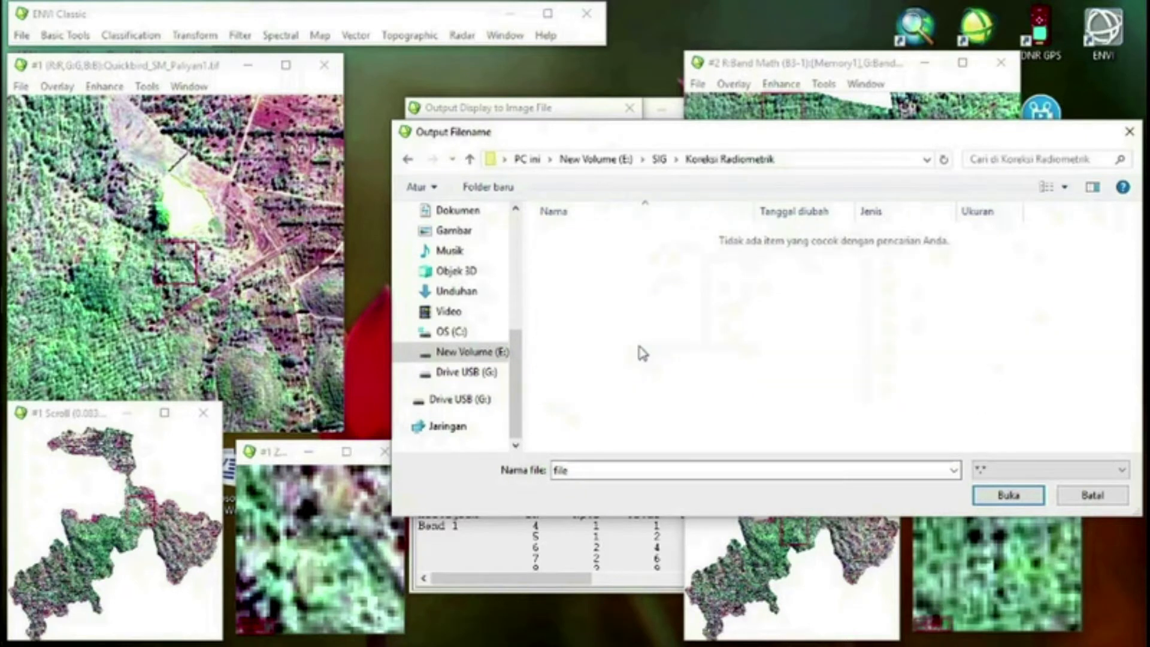
# Name the output image radiometrik and save it as a full-scene 24-bit ENVI file
pyautogui.doubleClick(615, 468)
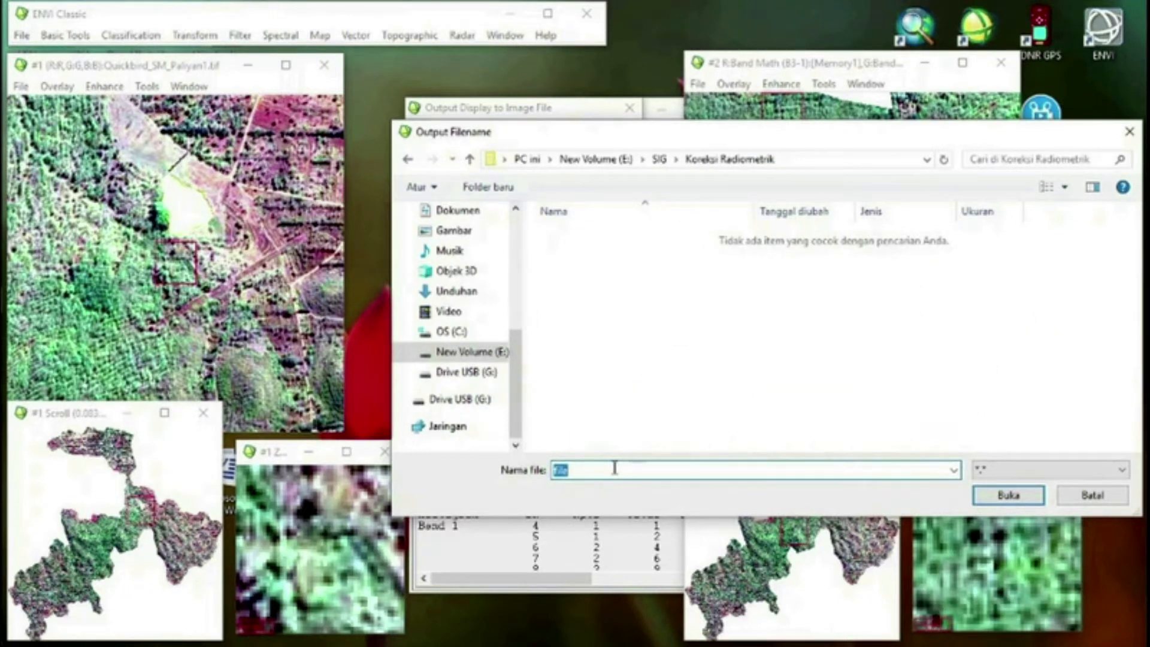
pyautogui.write('radiometrik')
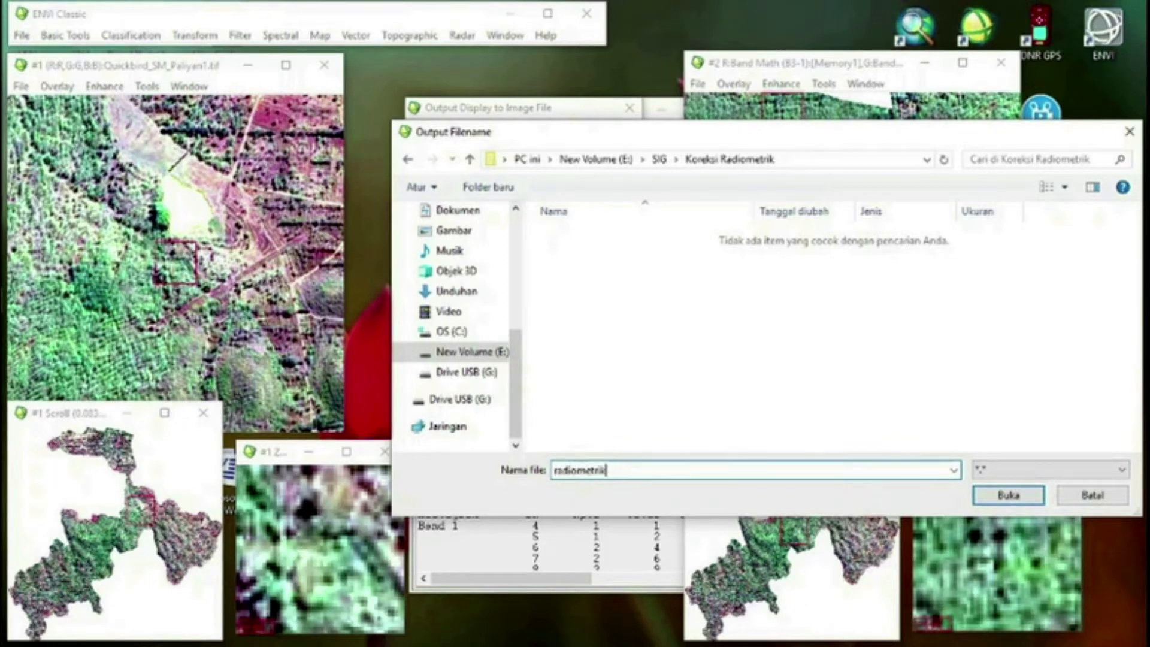
pyautogui.click(1027, 498)
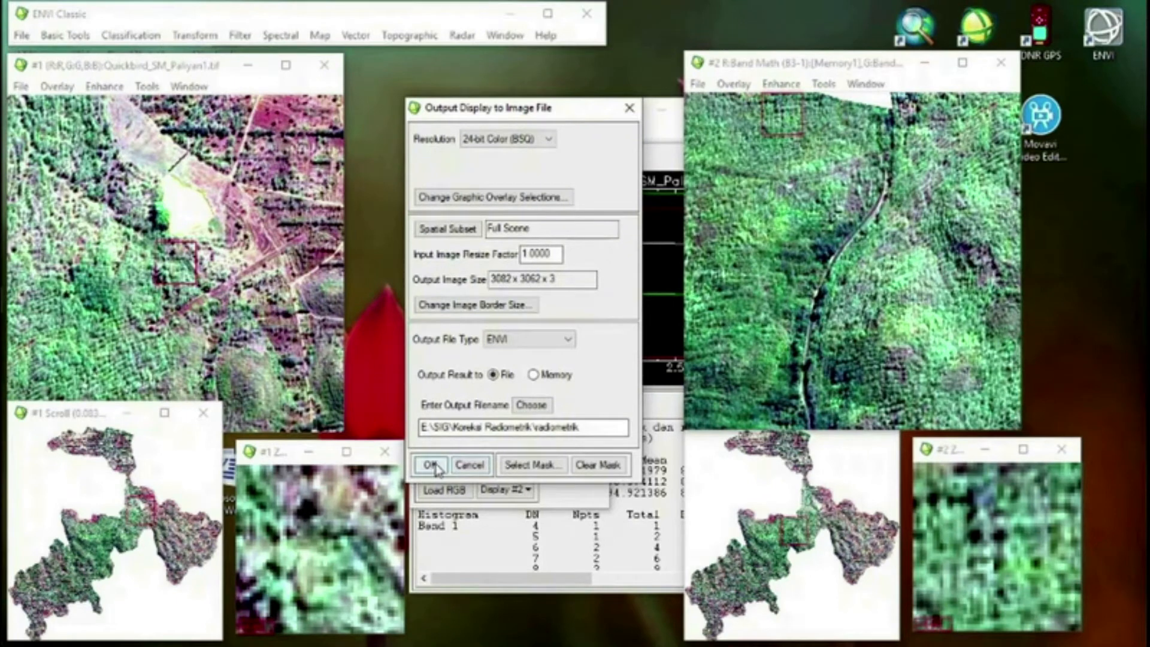
pyautogui.click(430, 465)
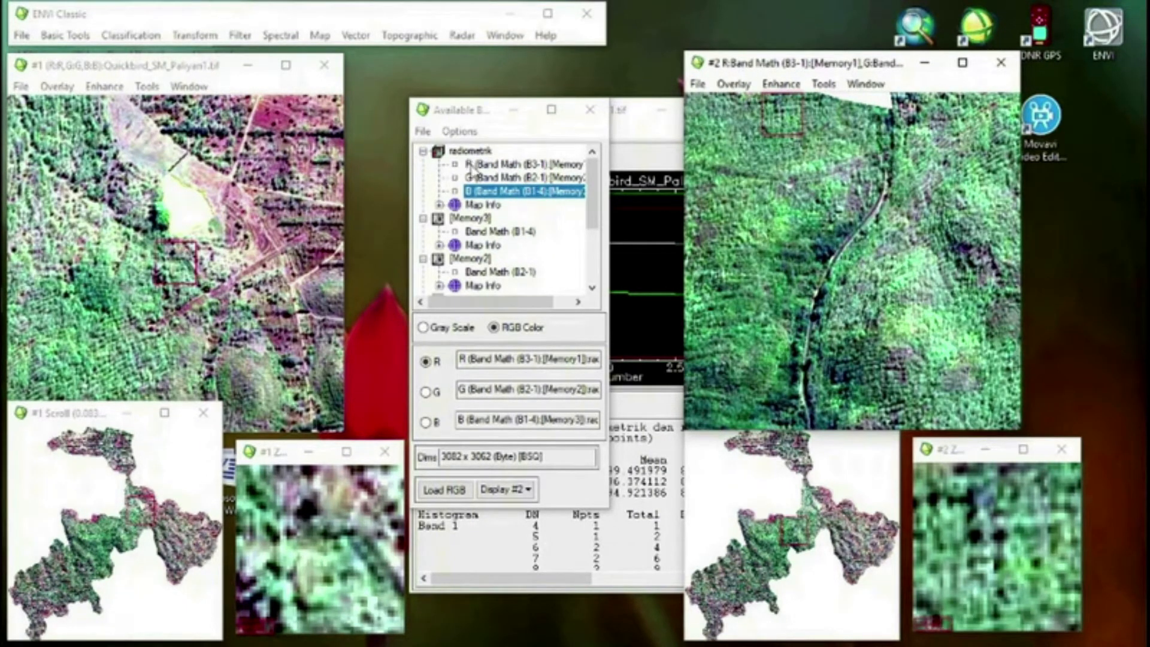
# Start a TIFF/GeoTIFF export with the radiometrik file as input, keeping the full scene and all three bands
pyautogui.click(21, 36)
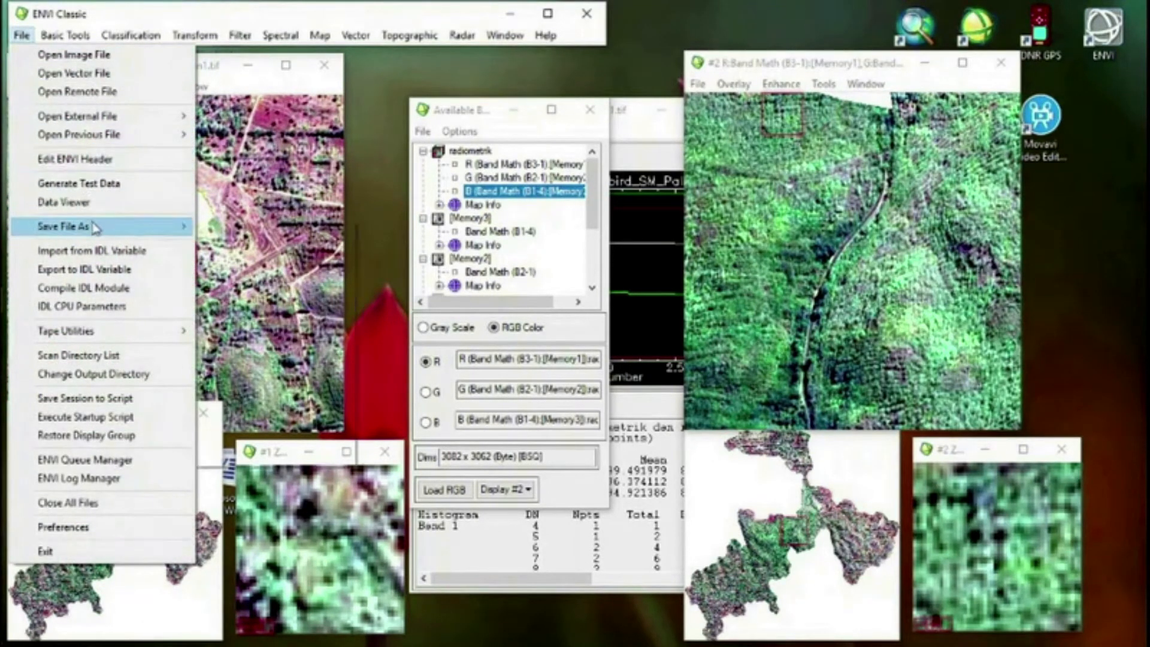
pyautogui.click(103, 230)
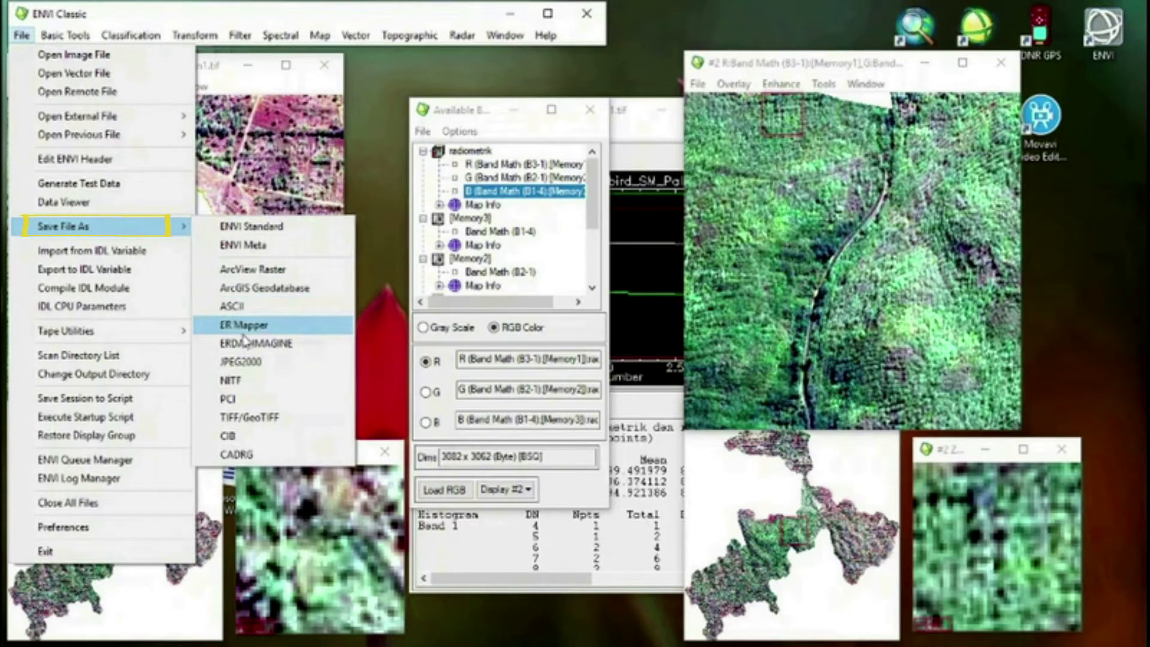
pyautogui.click(260, 418)
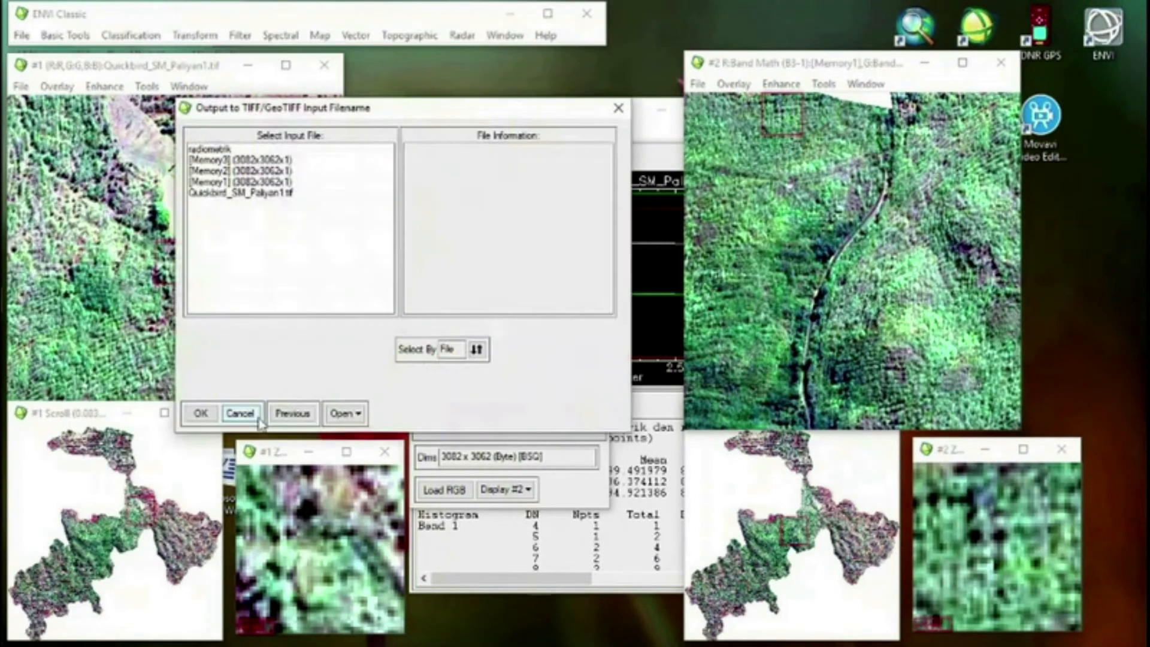
pyautogui.click(217, 150)
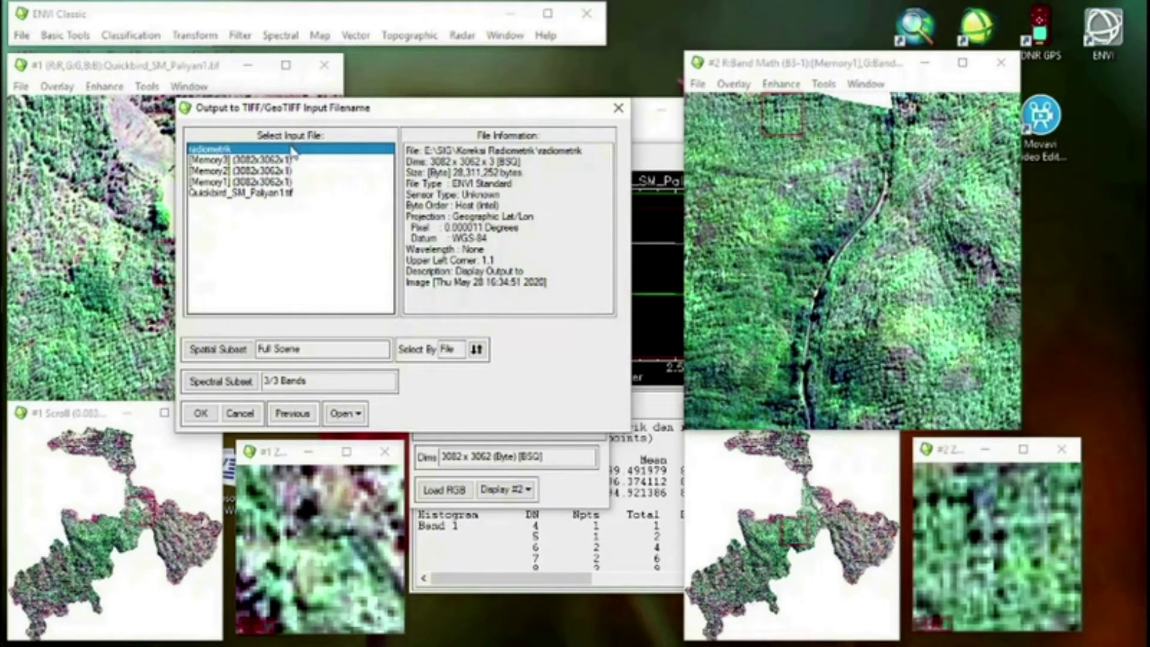
pyautogui.click(201, 414)
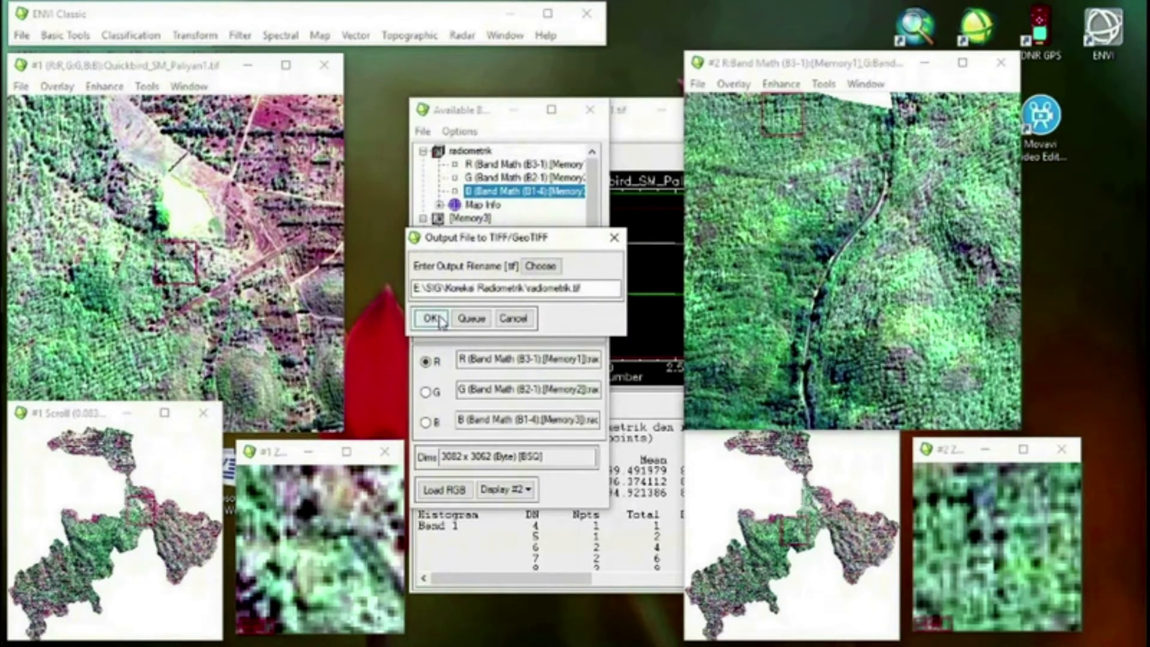
# Name the GeoTIFF output Hasil Radiometrik.tif in the Koreksi Radiometrik folder and run the export
pyautogui.click(541, 289)
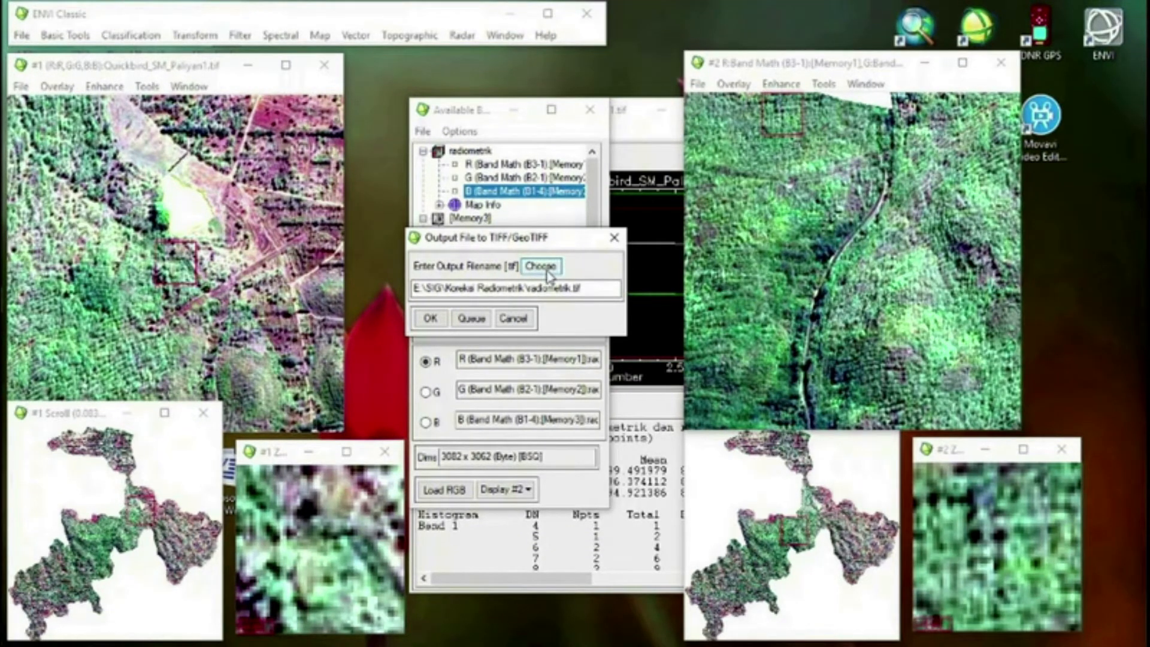
pyautogui.click(547, 272)
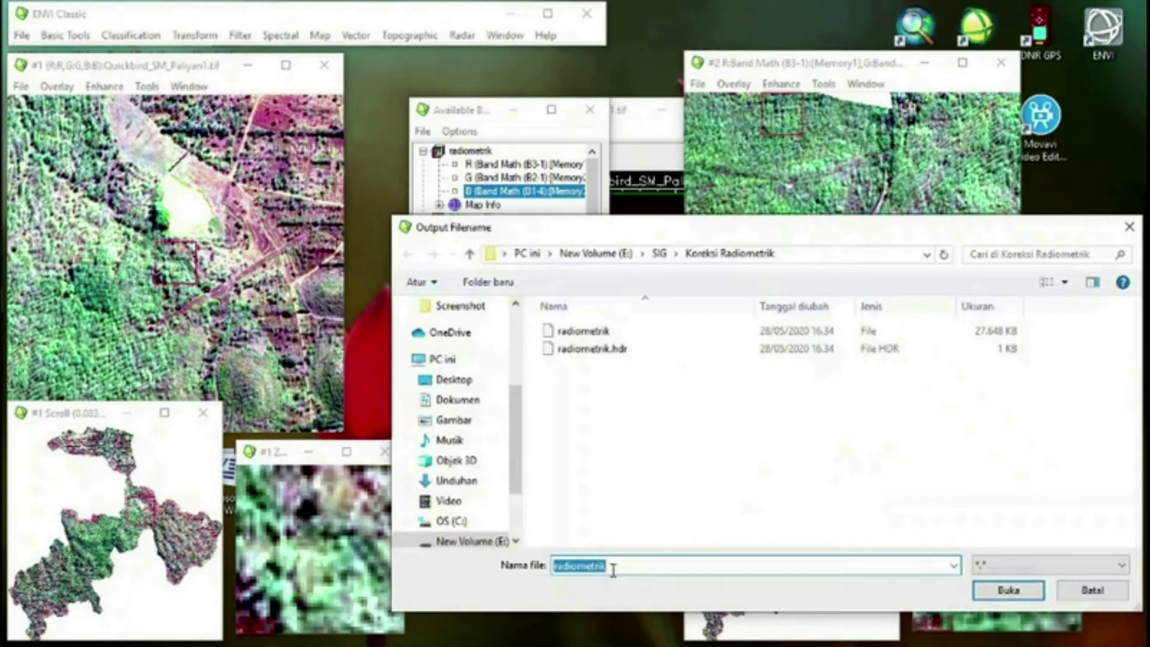
pyautogui.press('BackSpace')
pyautogui.write('Hasil R')
pyautogui.click(1021, 593)
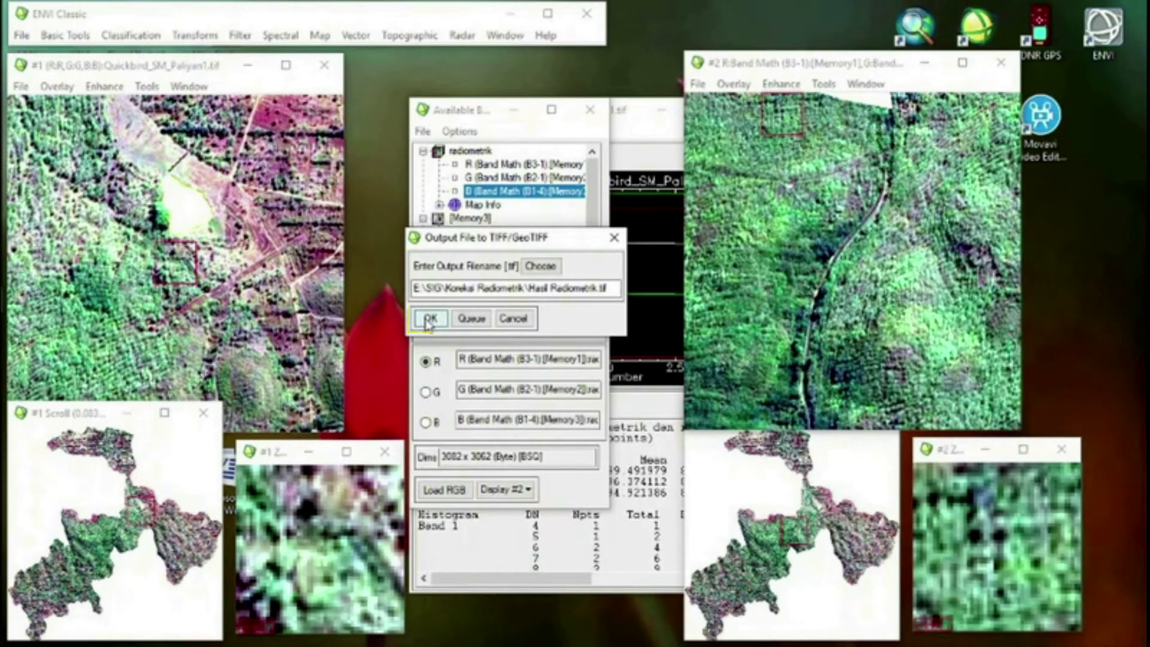
pyautogui.click(429, 321)
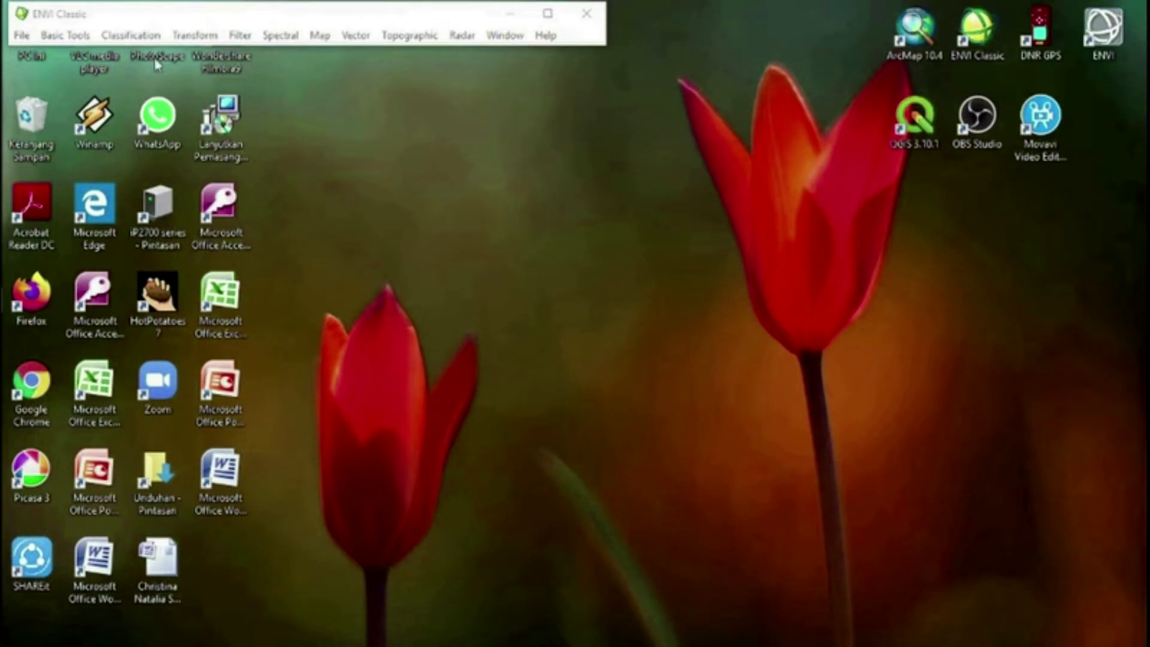
# Open the image Quickbird_SM_Paliyan1.tif from the QiuckBir folder in E:\SIG\Koreksi Geometrik dan radiometrik
pyautogui.click(22, 36)
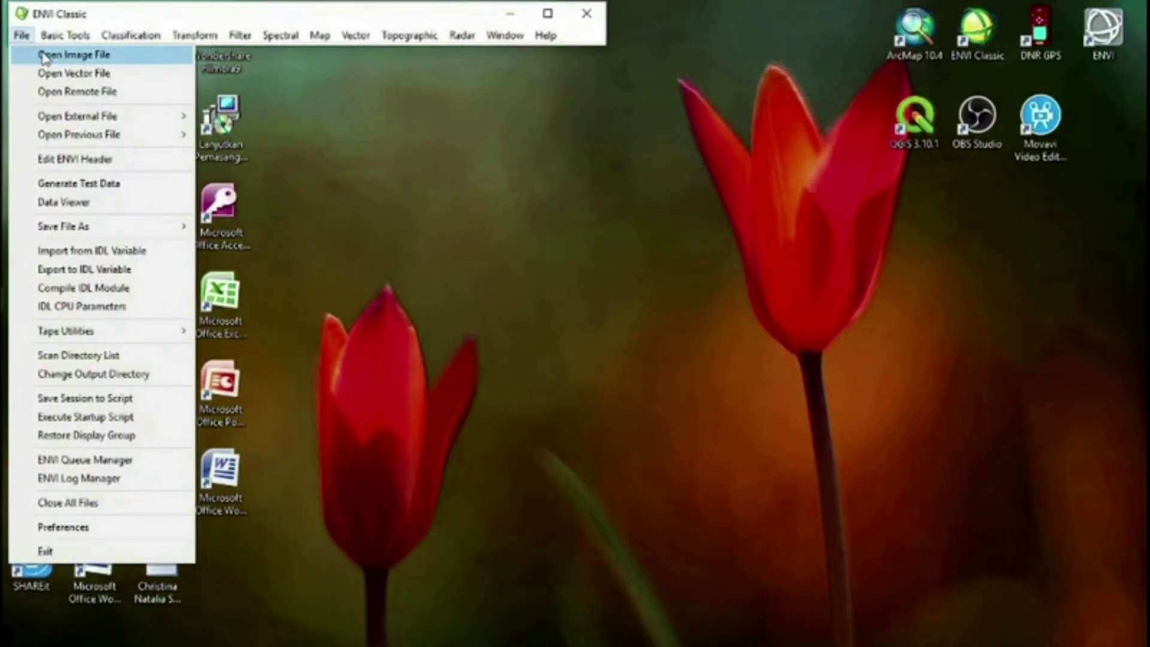
pyautogui.click(45, 55)
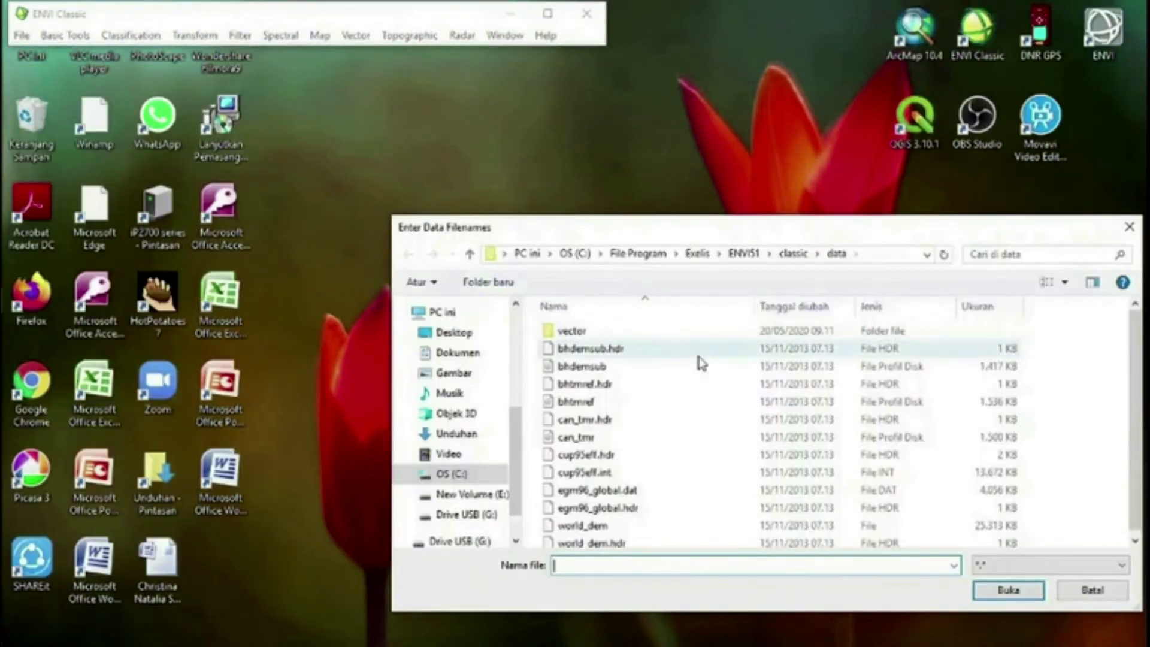
pyautogui.click(500, 494)
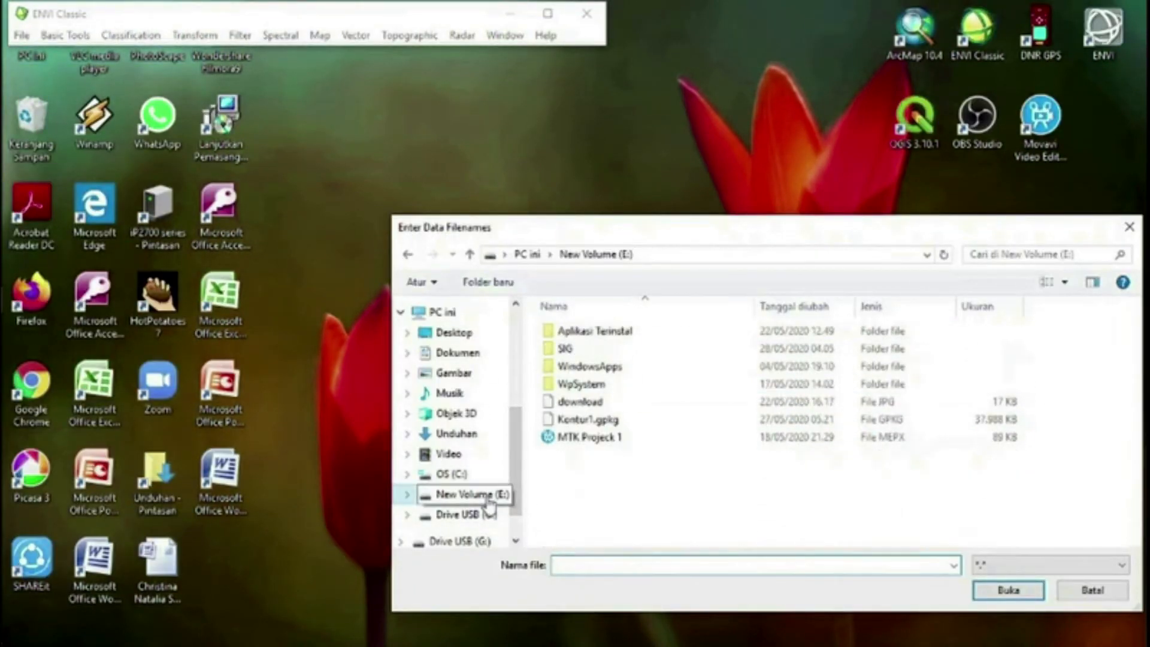
pyautogui.doubleClick(587, 349)
pyautogui.doubleClick(647, 421)
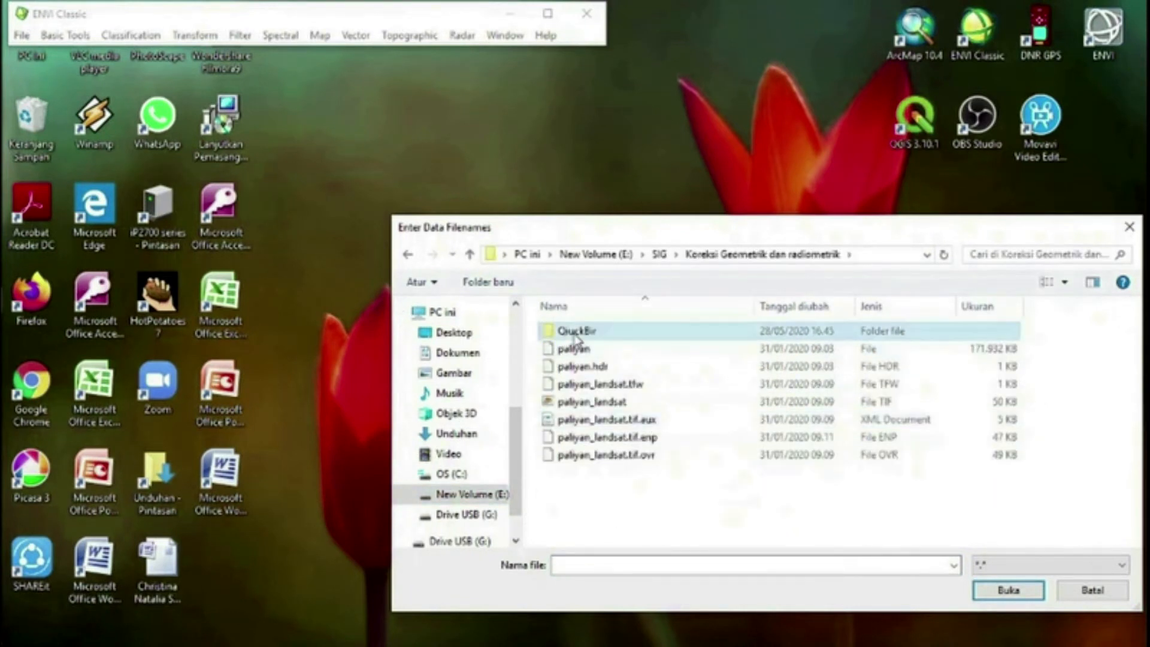
pyautogui.doubleClick(580, 333)
pyautogui.moveTo(585, 371)
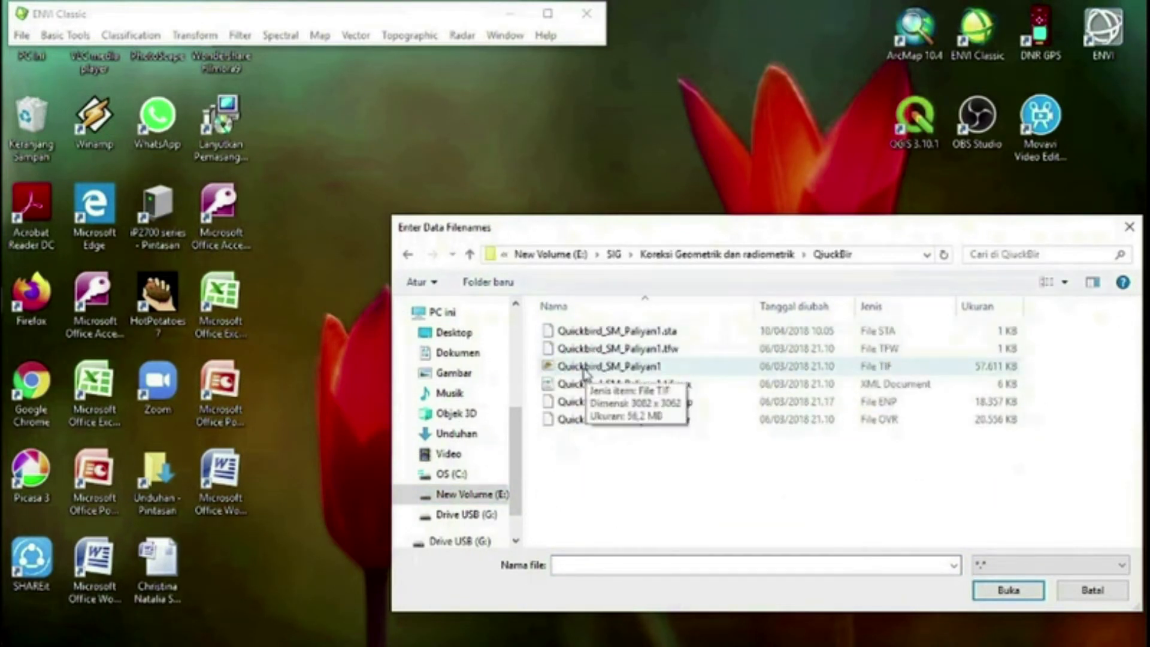
pyautogui.click(586, 372)
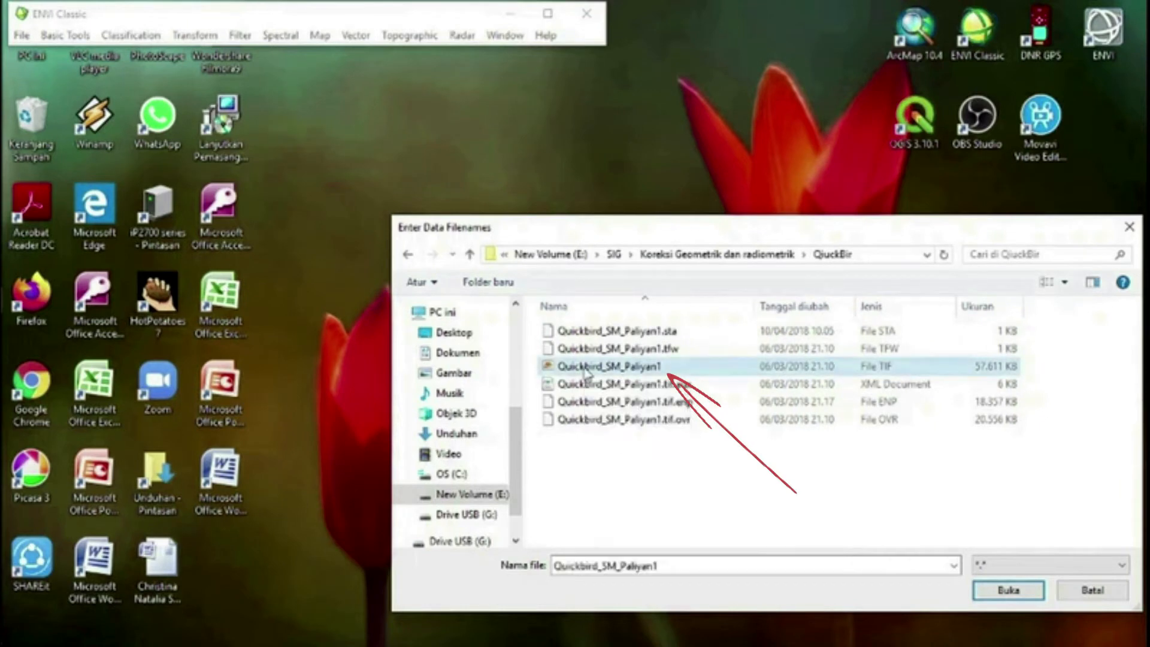
pyautogui.click(1009, 590)
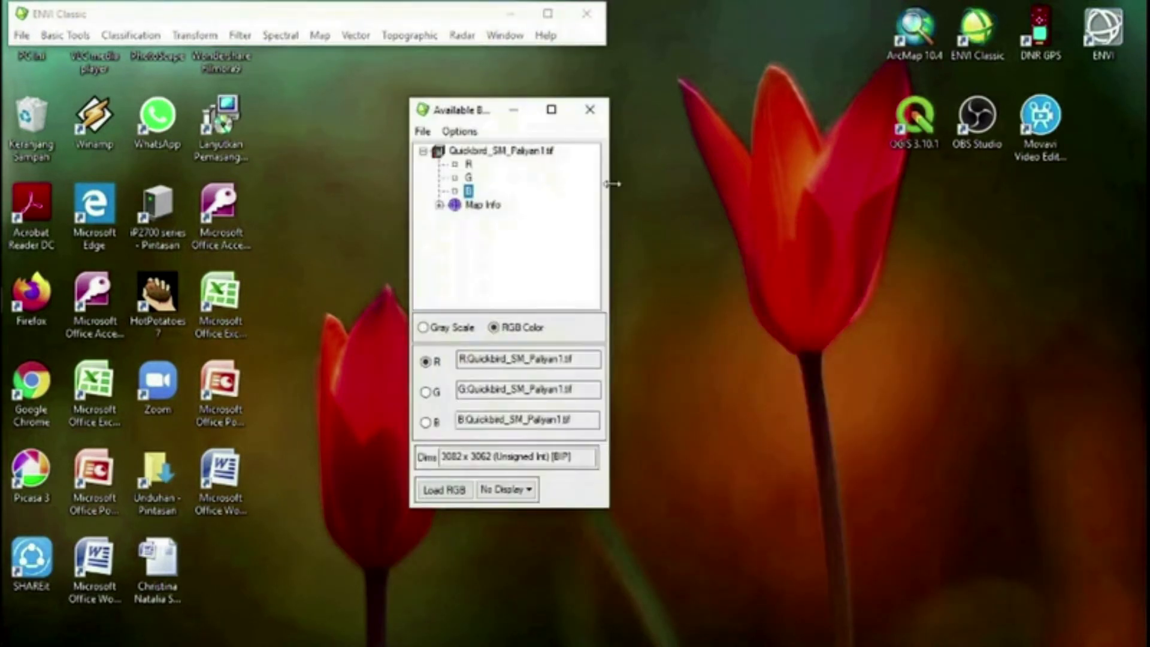
pyautogui.moveTo(459, 114); pyautogui.dragTo(778, 149)
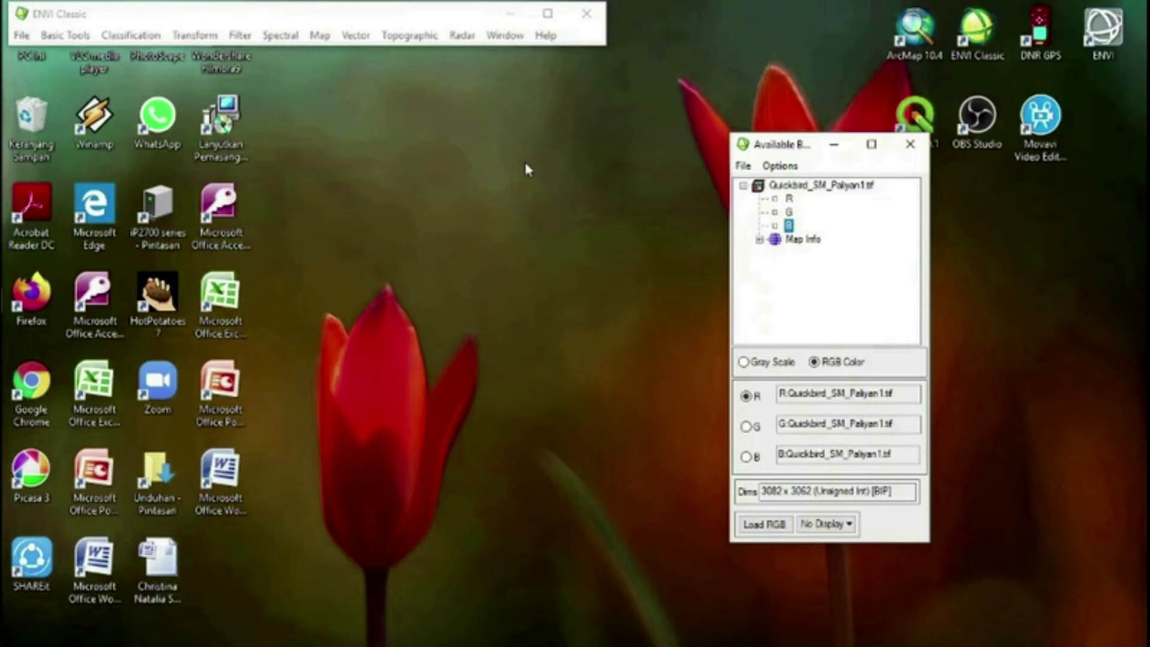
# Open the second image, paliyan_landsat.tif, from the Koreksi Geometrik dan radiometrik folder
pyautogui.click(21, 36)
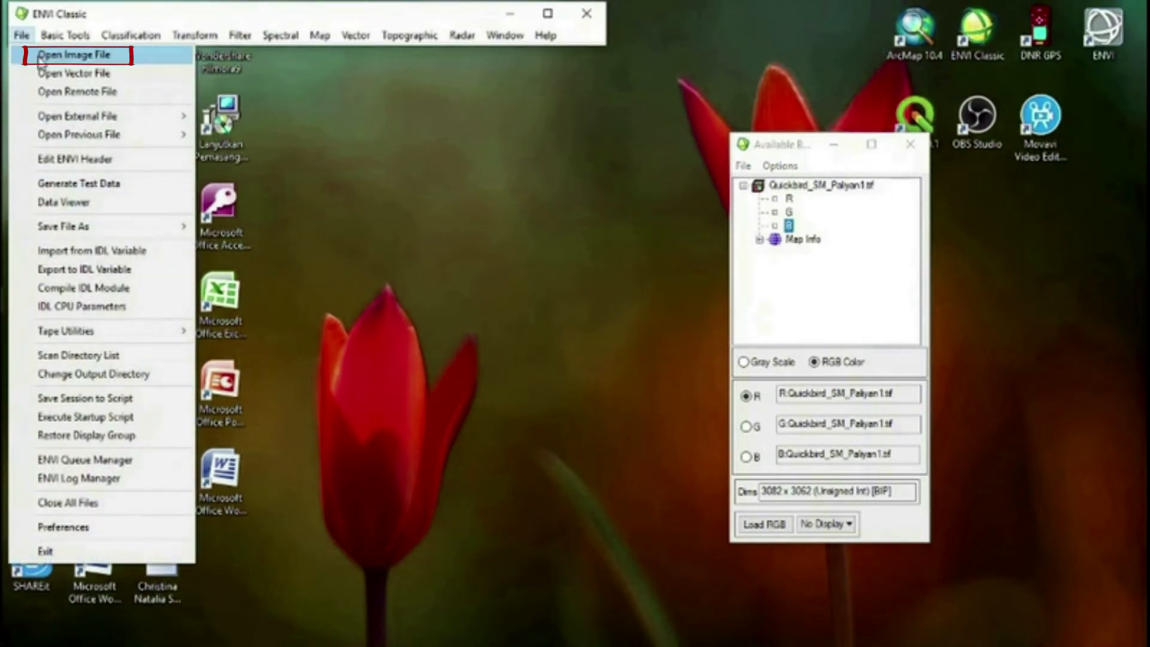
pyautogui.click(39, 58)
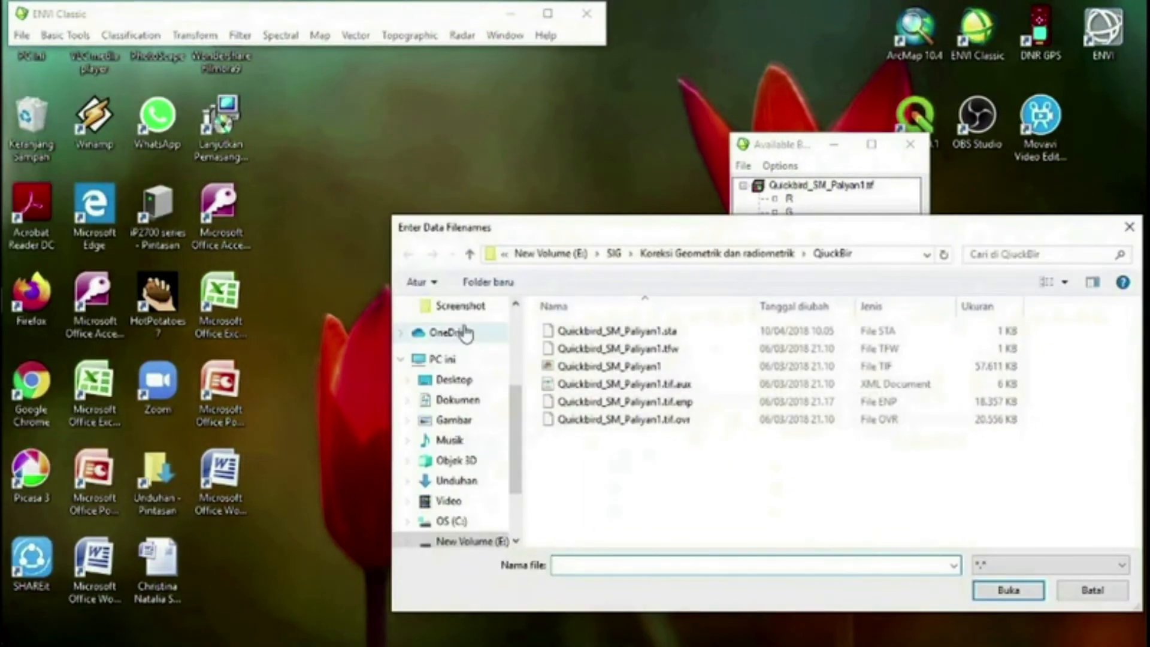
pyautogui.click(470, 254)
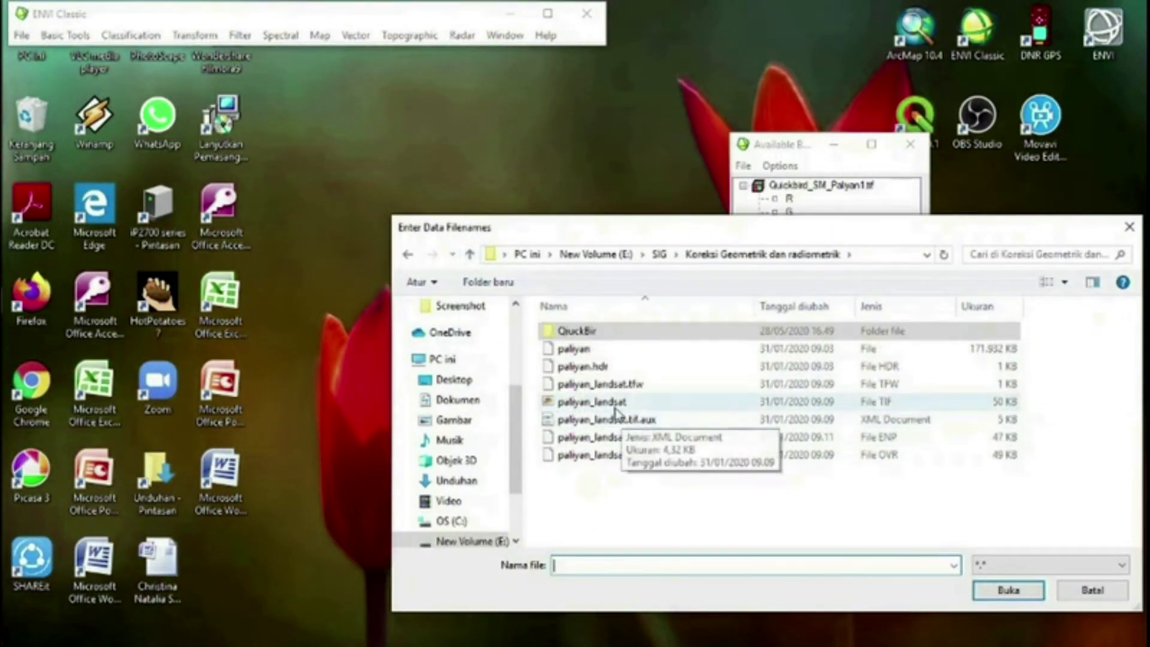
pyautogui.click(608, 408)
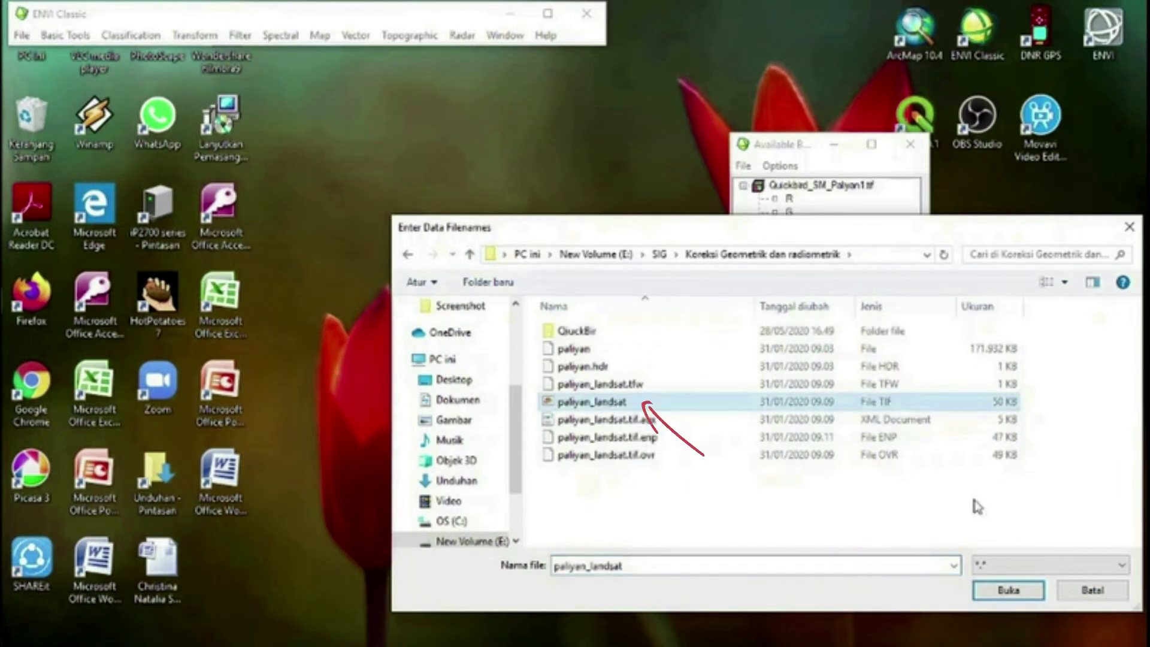
pyautogui.click(1018, 590)
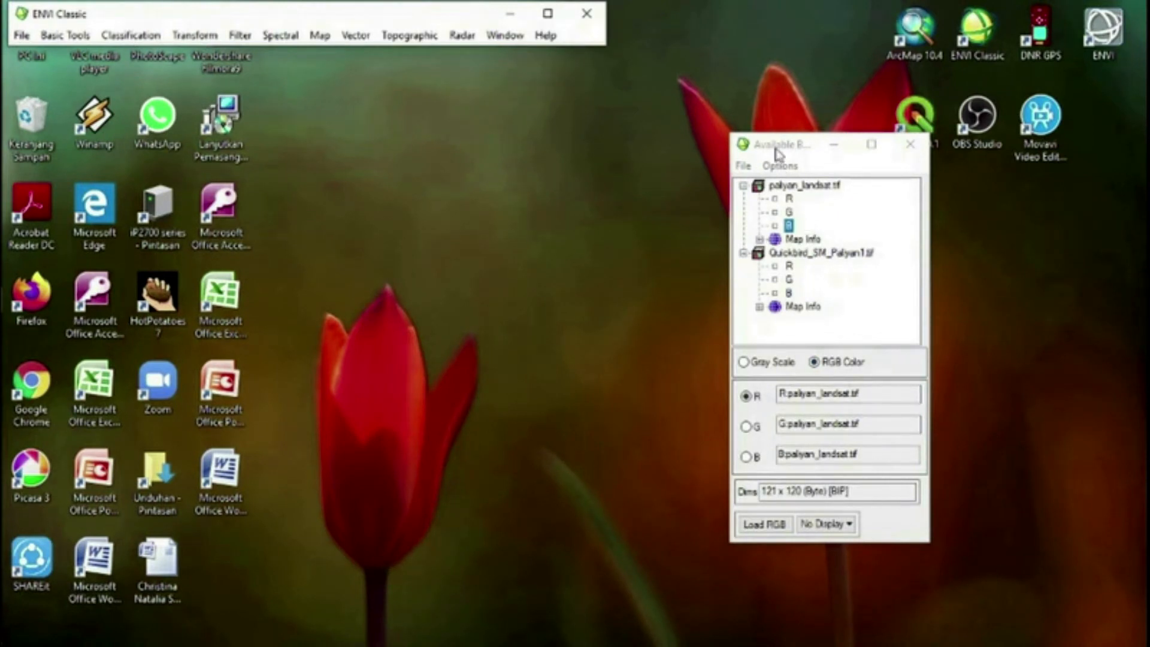
pyautogui.moveTo(777, 151); pyautogui.dragTo(665, 110)
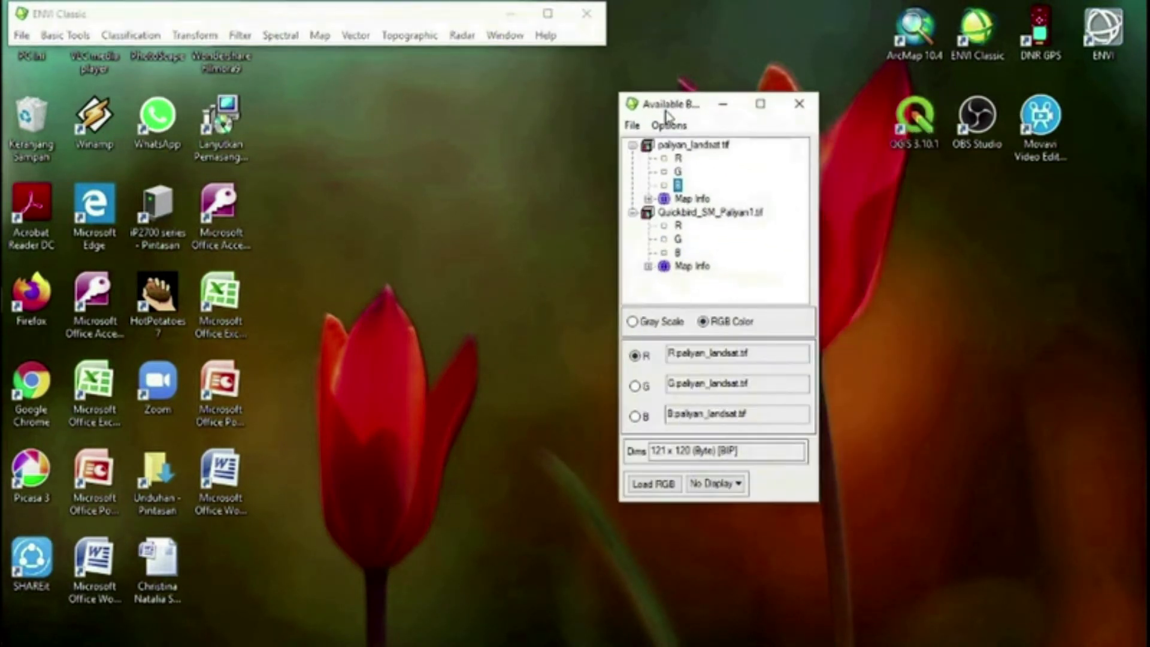
# Load the R, G and B bands of Quickbird_SM_Paliyan1.tif as an RGB composite in Display #1
pyautogui.click(678, 225)
pyautogui.click(678, 239)
pyautogui.click(678, 239)
pyautogui.click(677, 252)
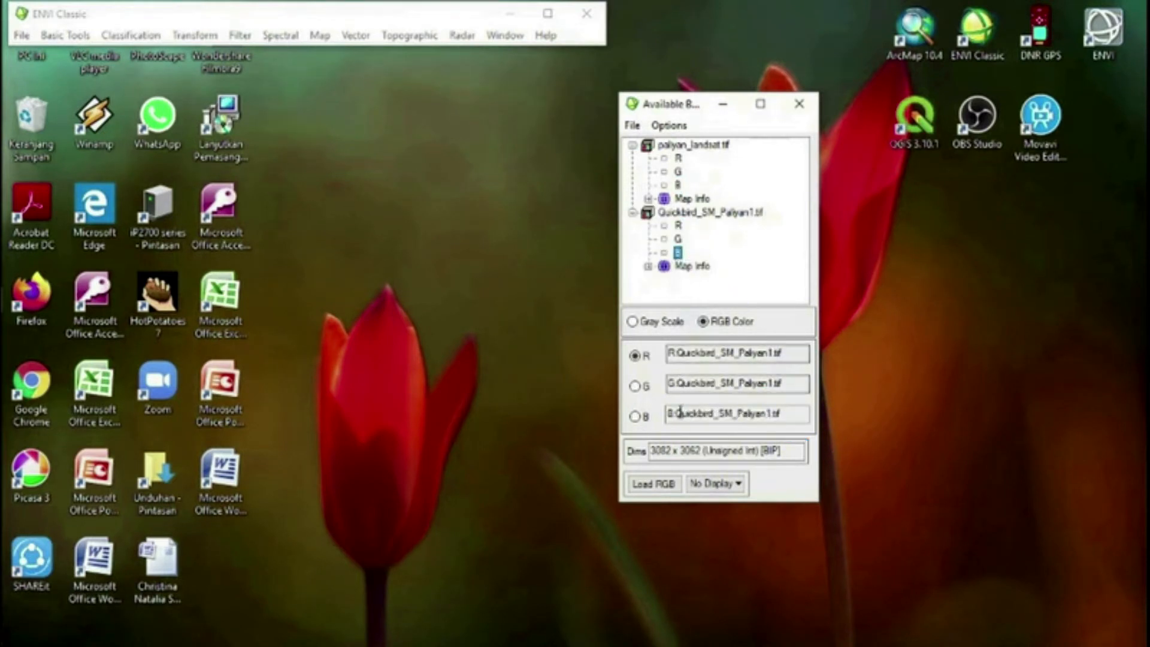
pyautogui.click(640, 488)
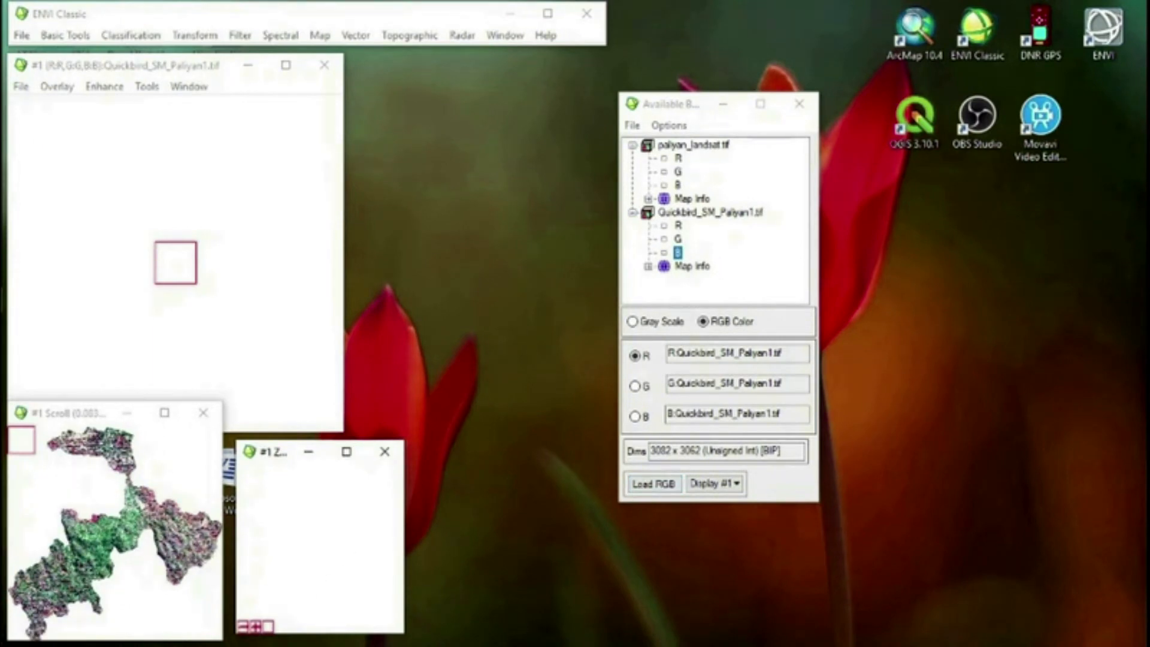
pyautogui.click(106, 537)
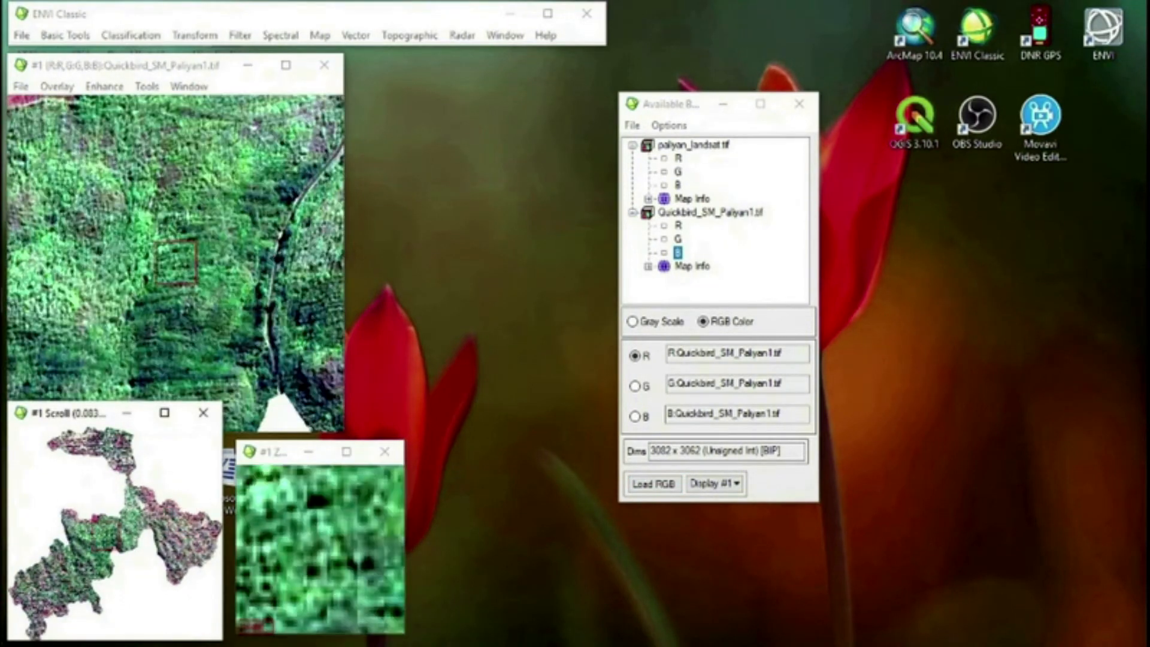
pyautogui.click(87, 554)
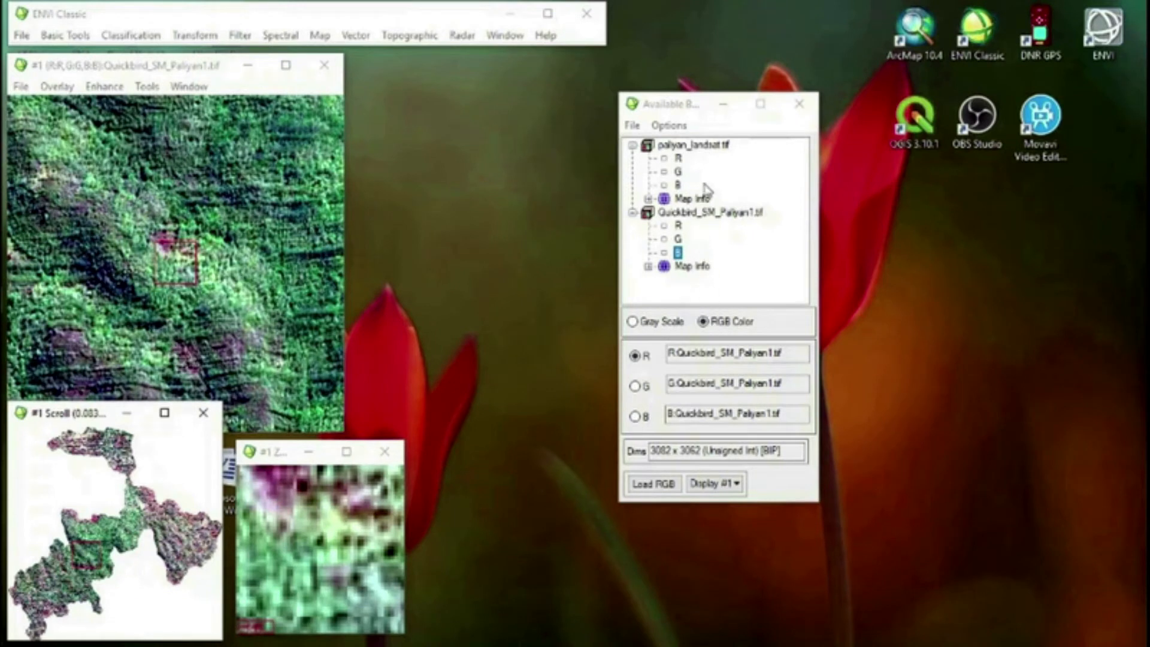
# Load the R, G and B bands of paliyan_landsat.tif into a new Display #2 and place its windows beside the band list
pyautogui.click(678, 159)
pyautogui.click(678, 172)
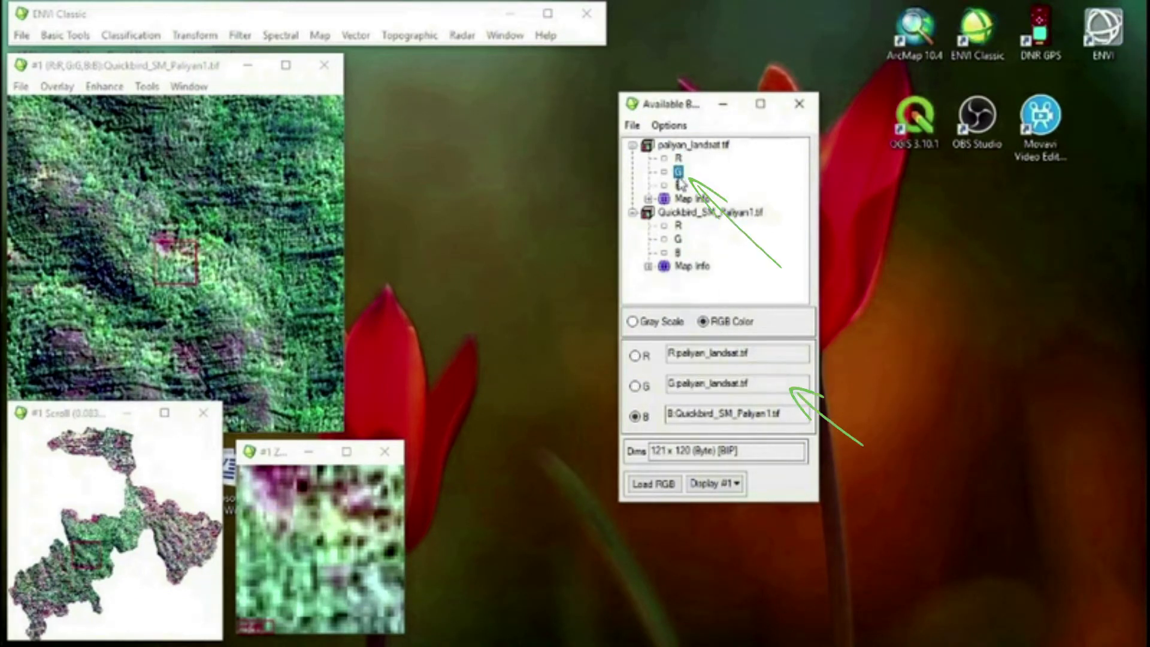
pyautogui.click(678, 185)
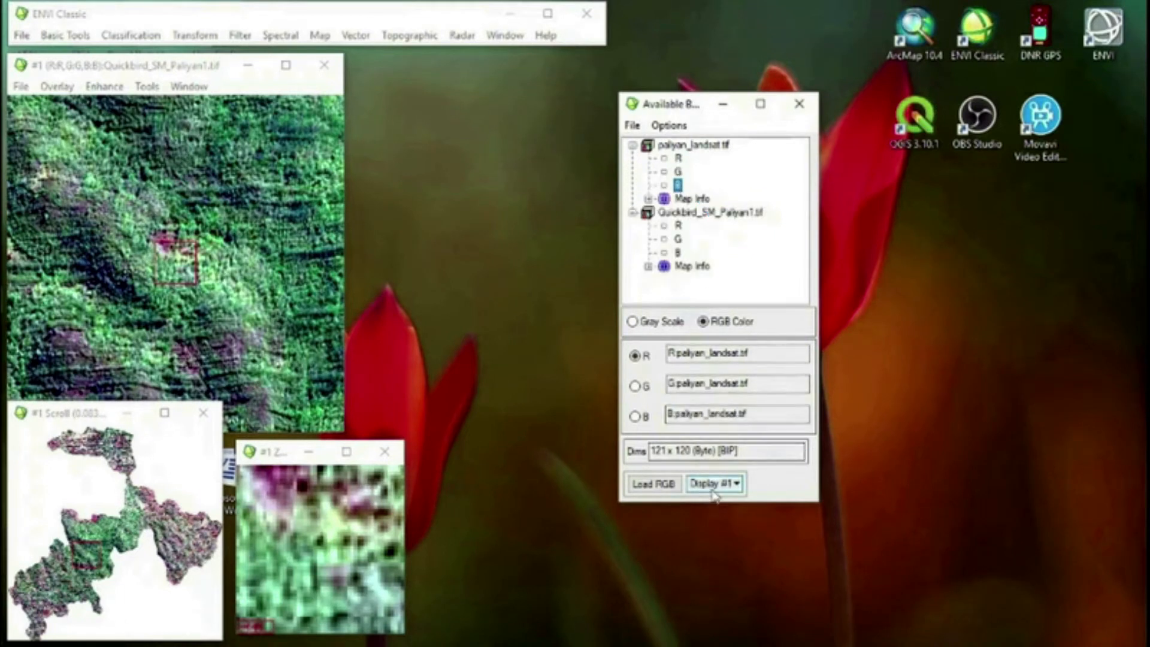
pyautogui.click(738, 484)
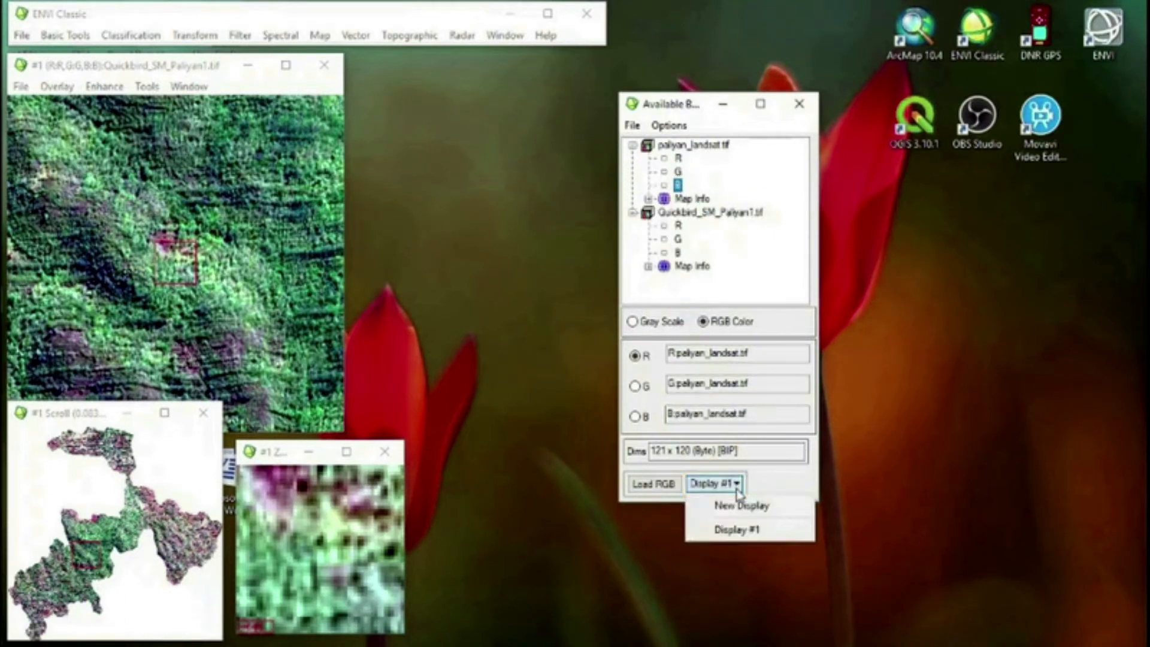
pyautogui.click(741, 510)
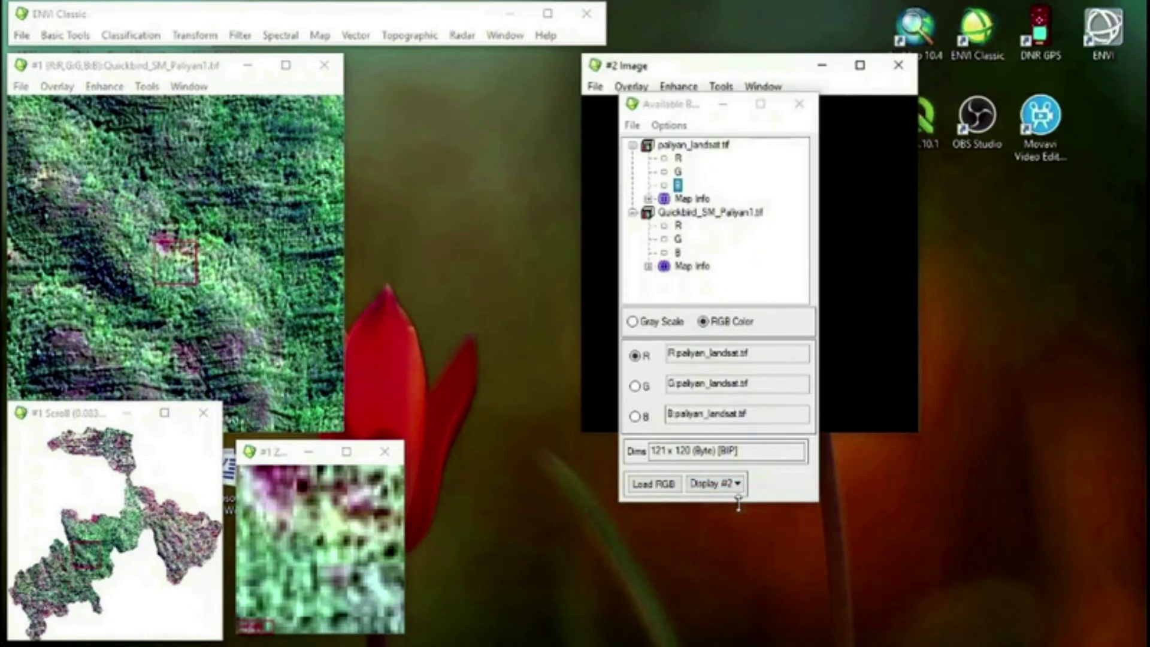
pyautogui.click(654, 495)
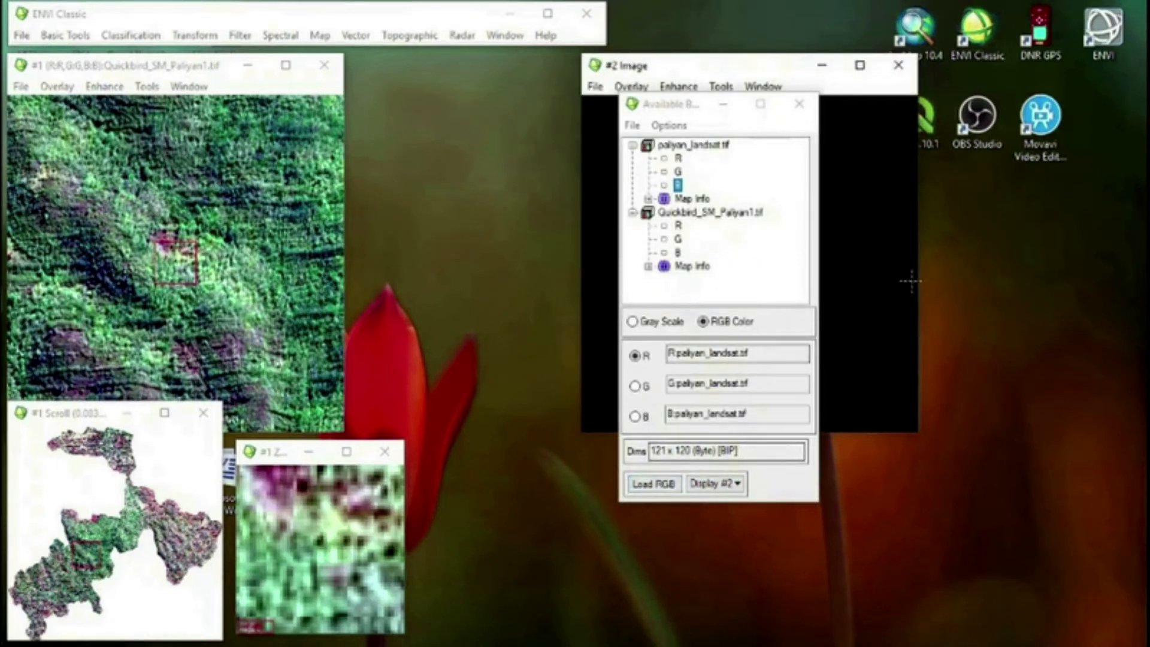
pyautogui.click(655, 484)
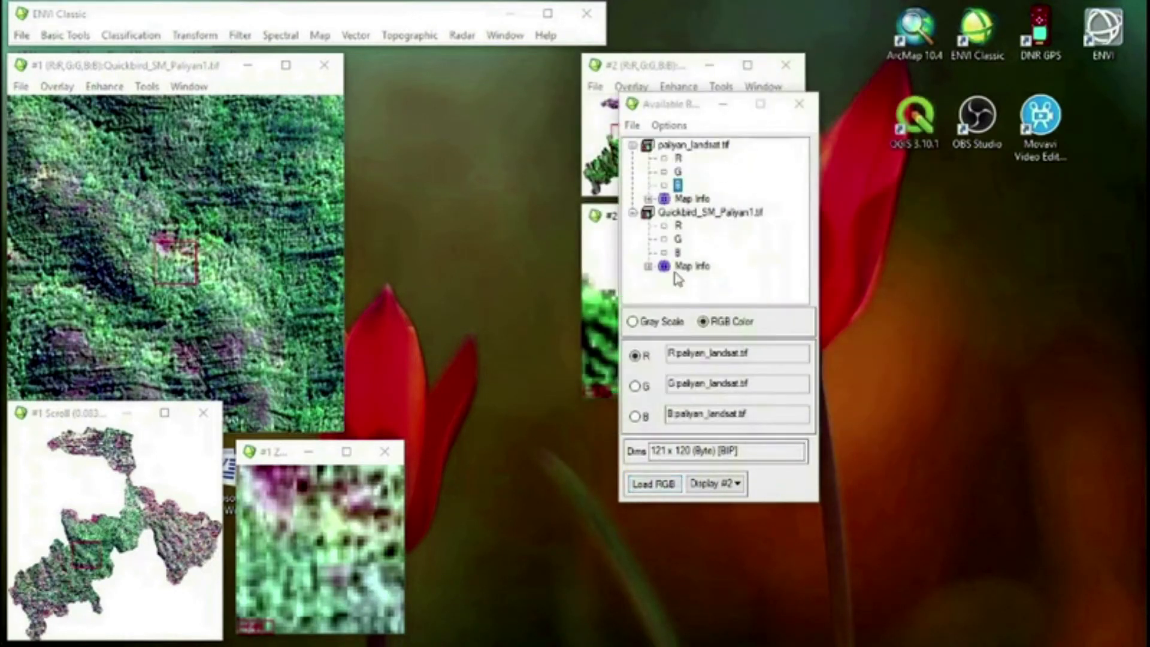
pyautogui.moveTo(671, 65); pyautogui.dragTo(909, 106)
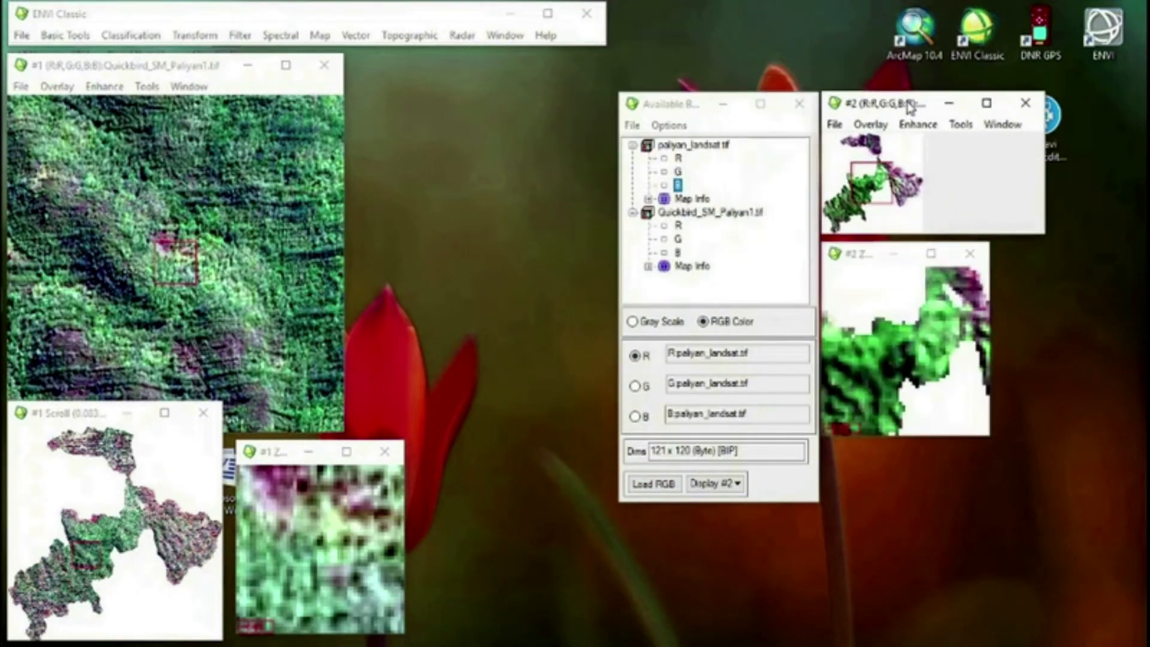
# Link Display #1 and Display #2 from the Landsat image, using Display #2 for link size and position with dynamic overlay on
pyautogui.click(870, 341)
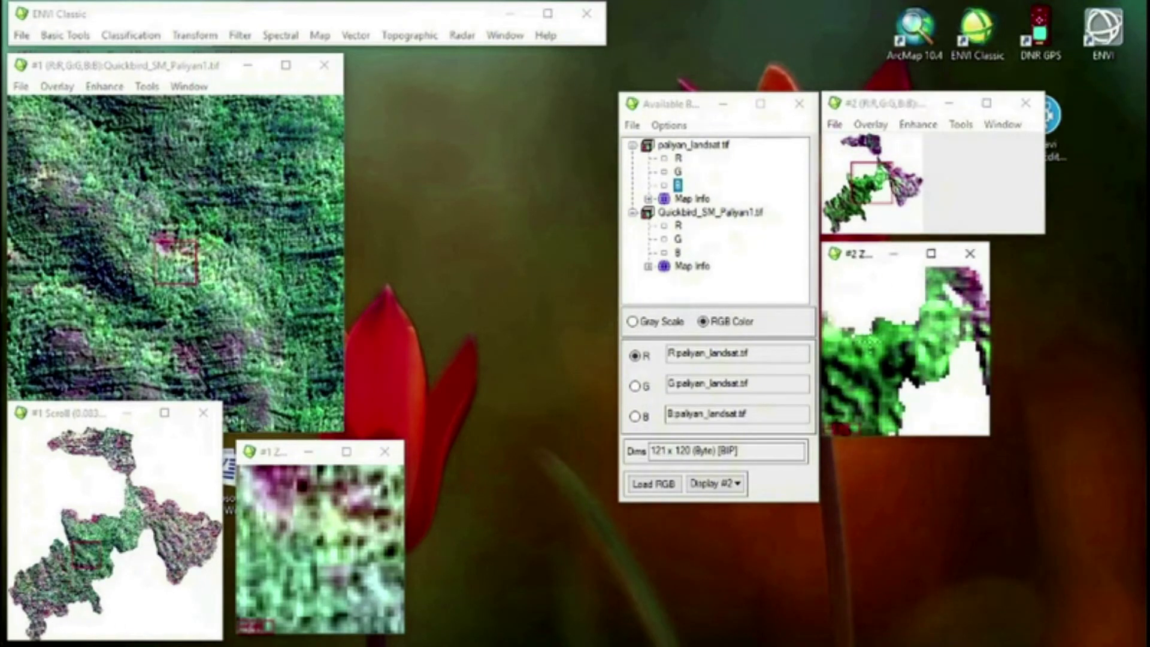
pyautogui.click(899, 353)
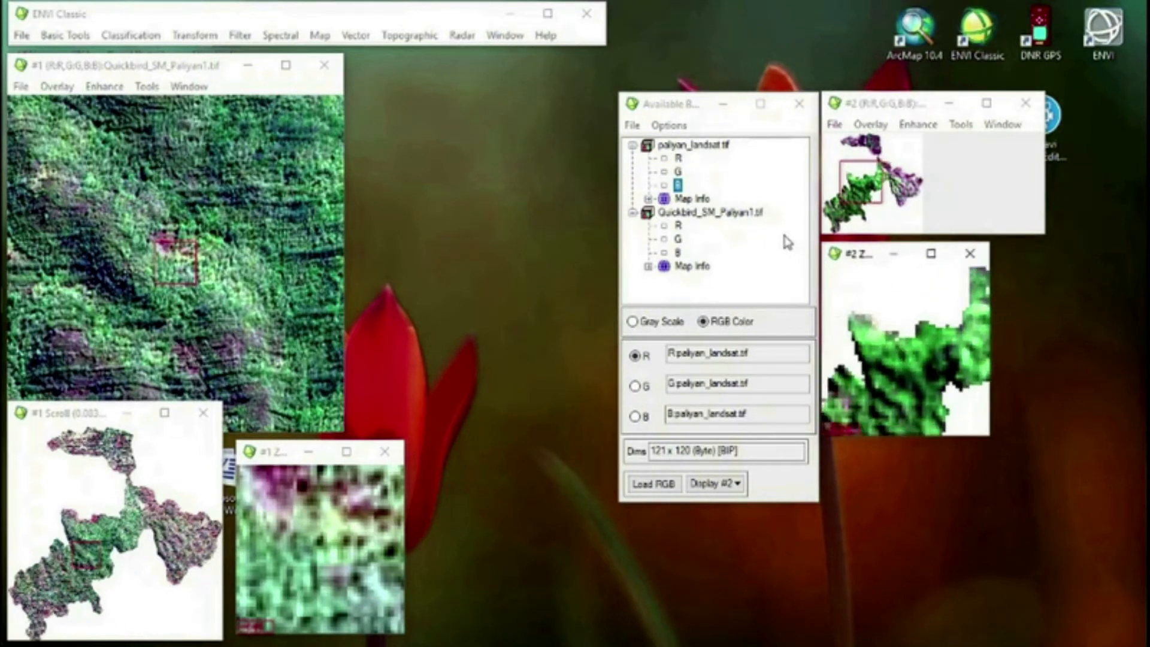
pyautogui.click(892, 377)
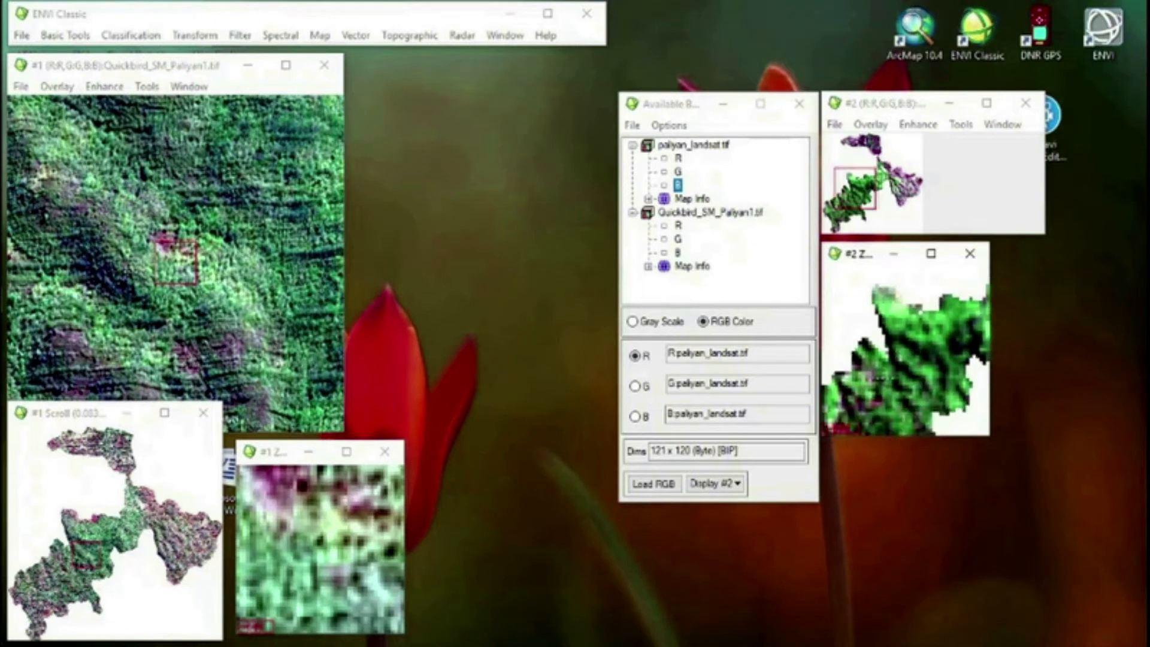
pyautogui.click(888, 378)
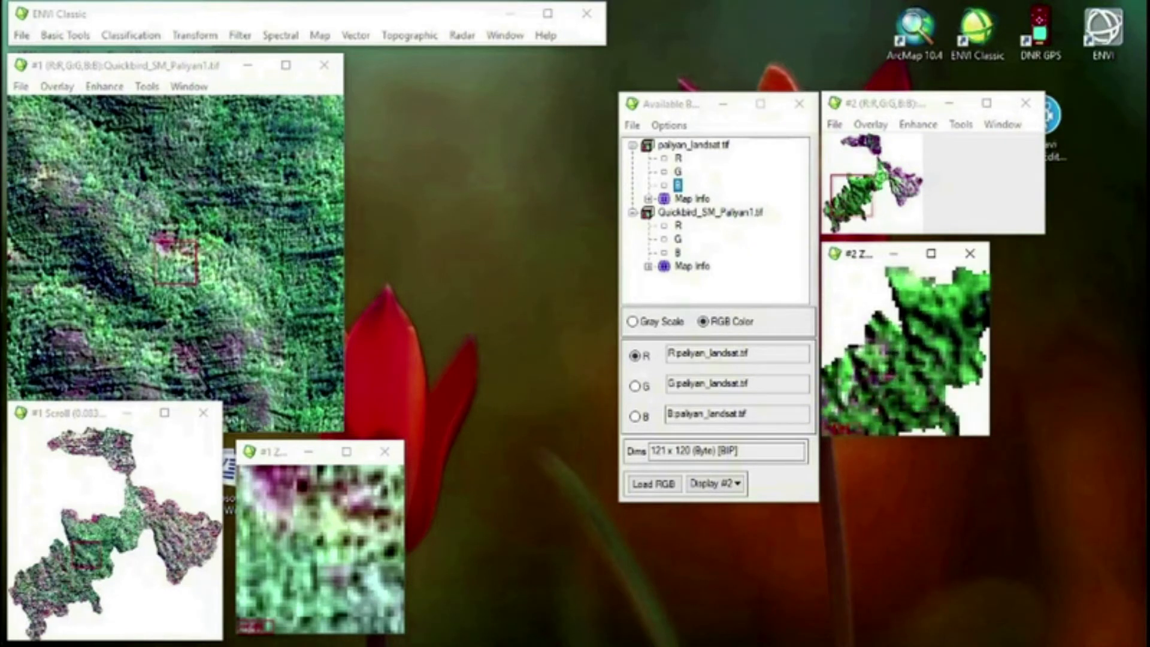
pyautogui.rightClick(891, 161)
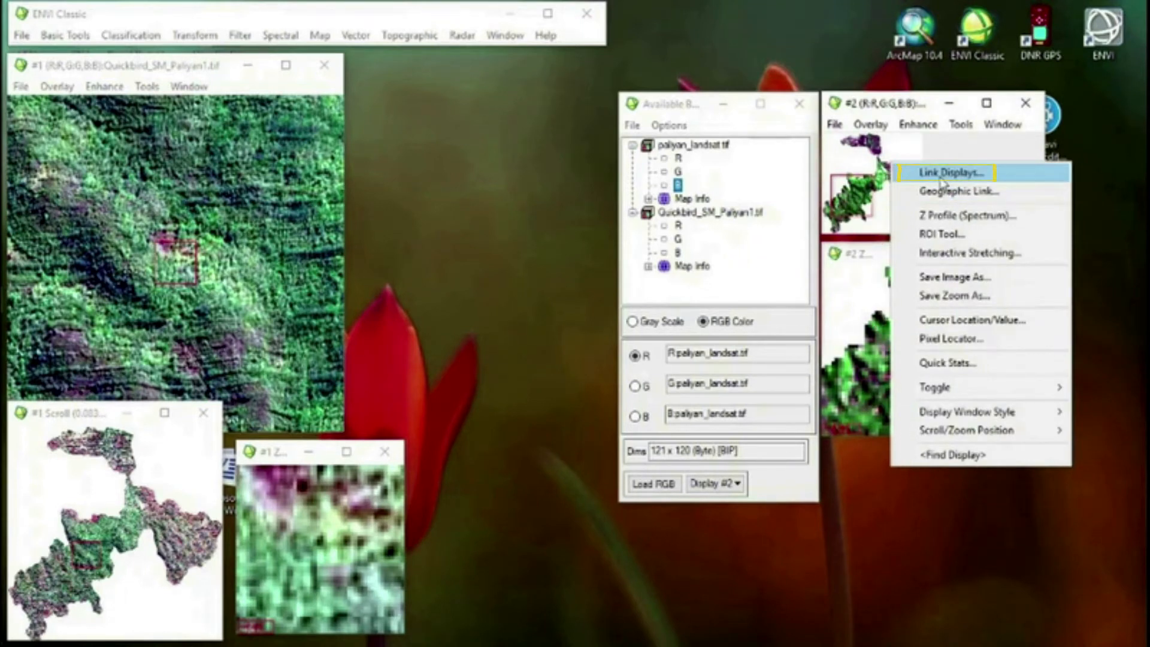
pyautogui.click(942, 174)
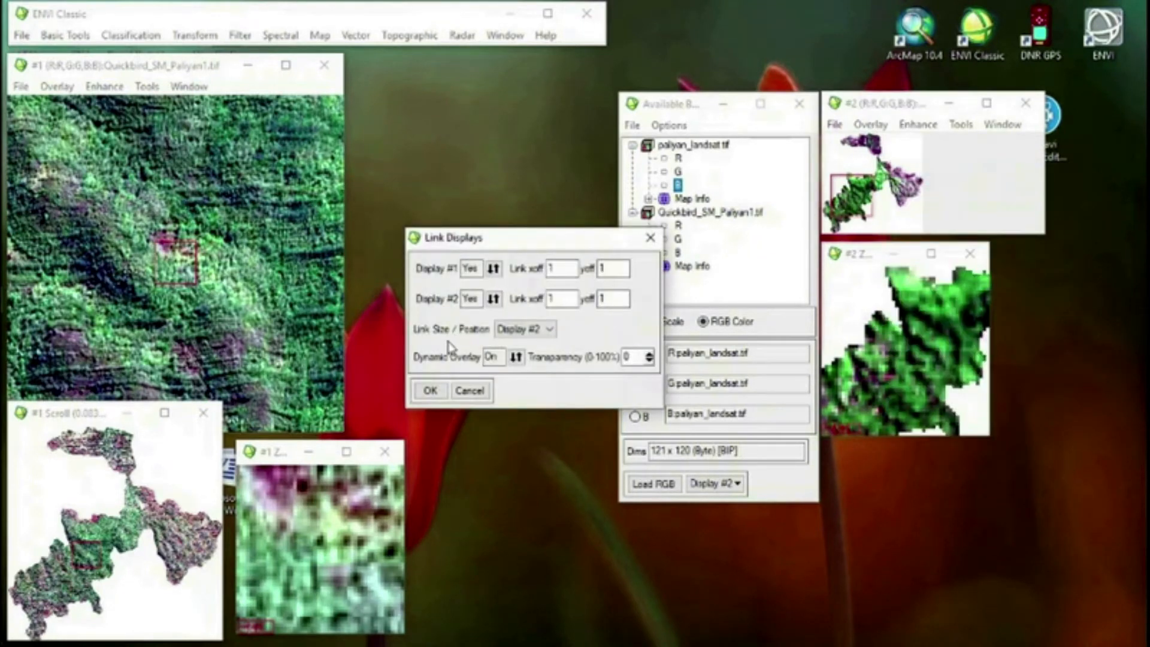
pyautogui.click(433, 390)
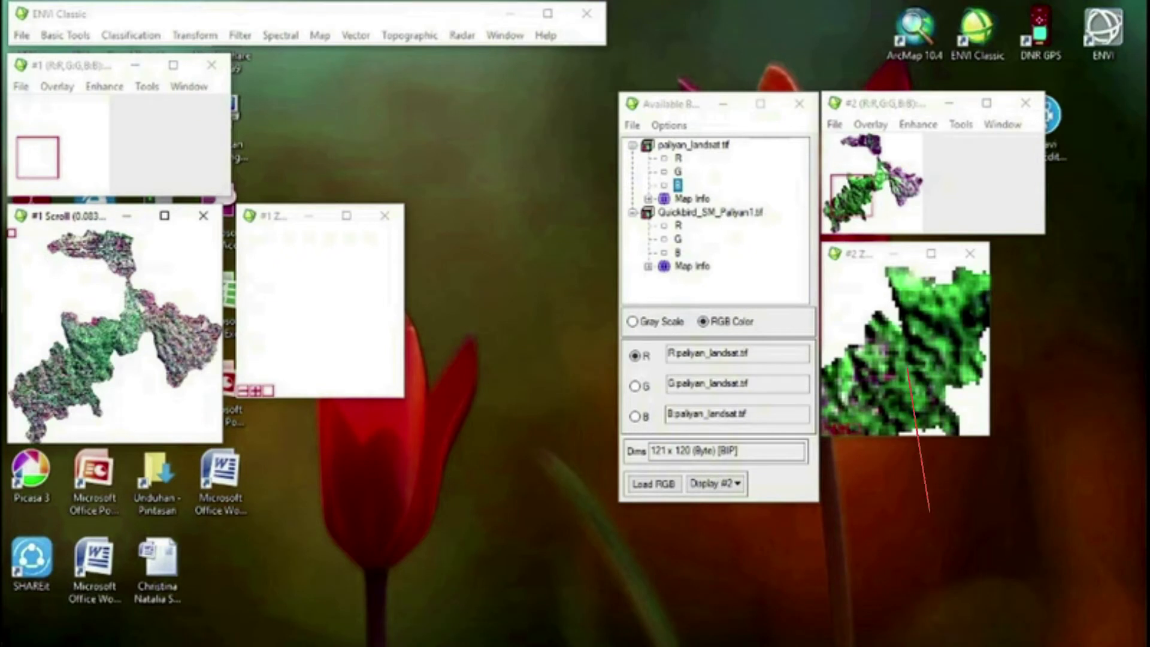
# Set up a Geographic Link from the Landsat display with Display #1 switched on
pyautogui.rightClick(845, 161)
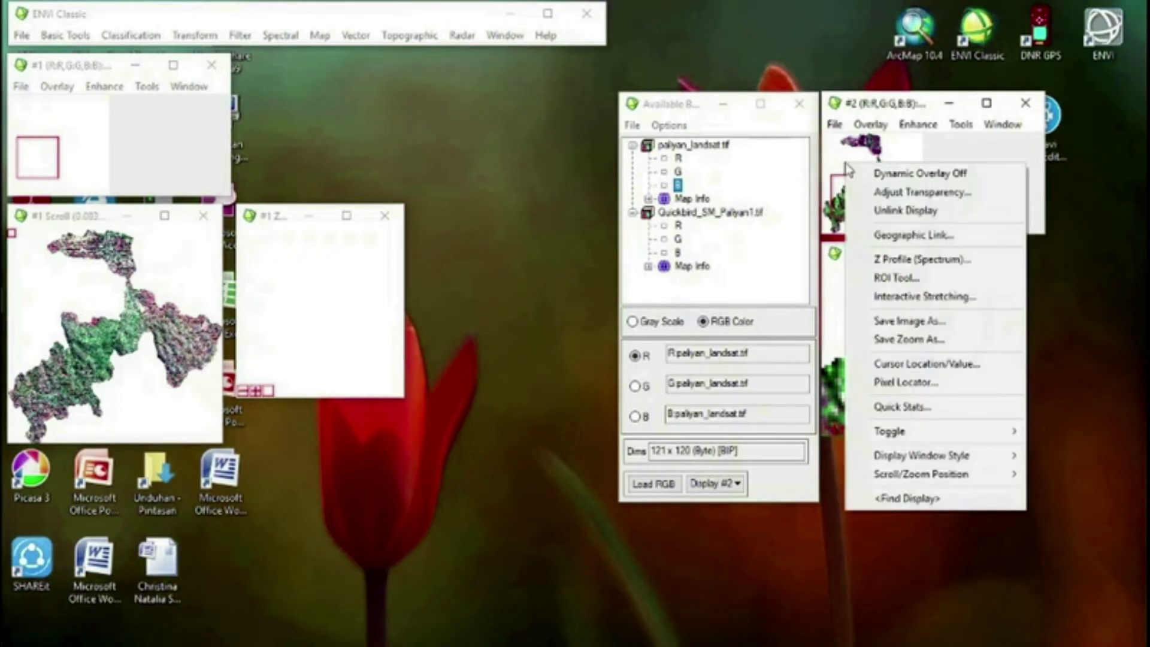
pyautogui.click(912, 236)
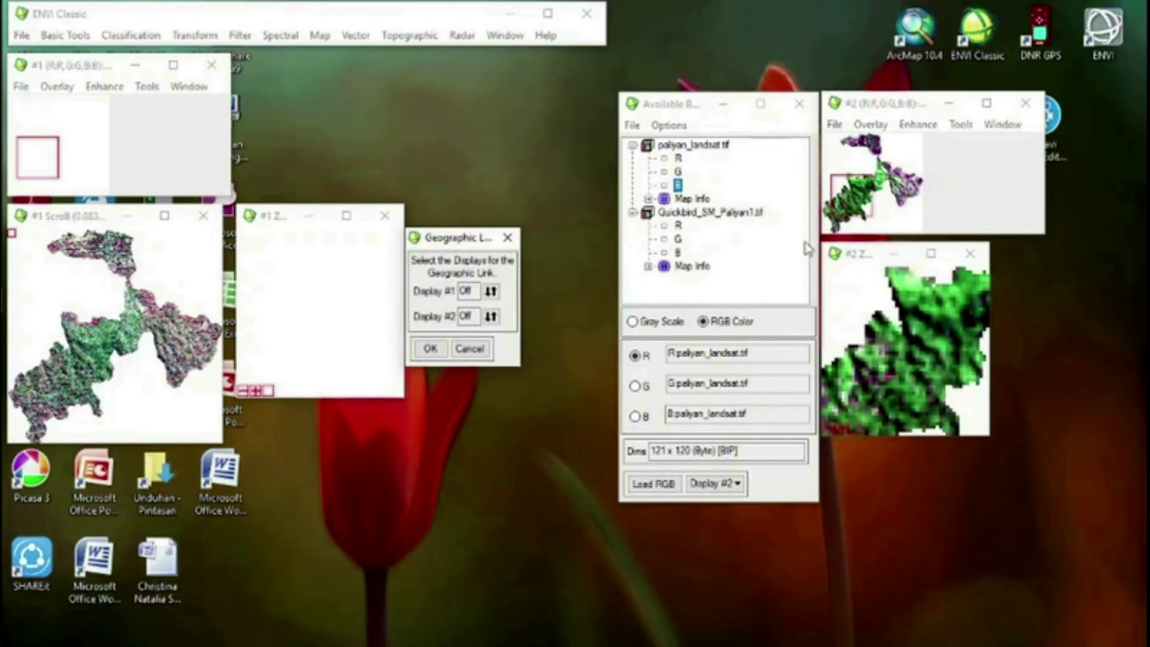
pyautogui.click(490, 291)
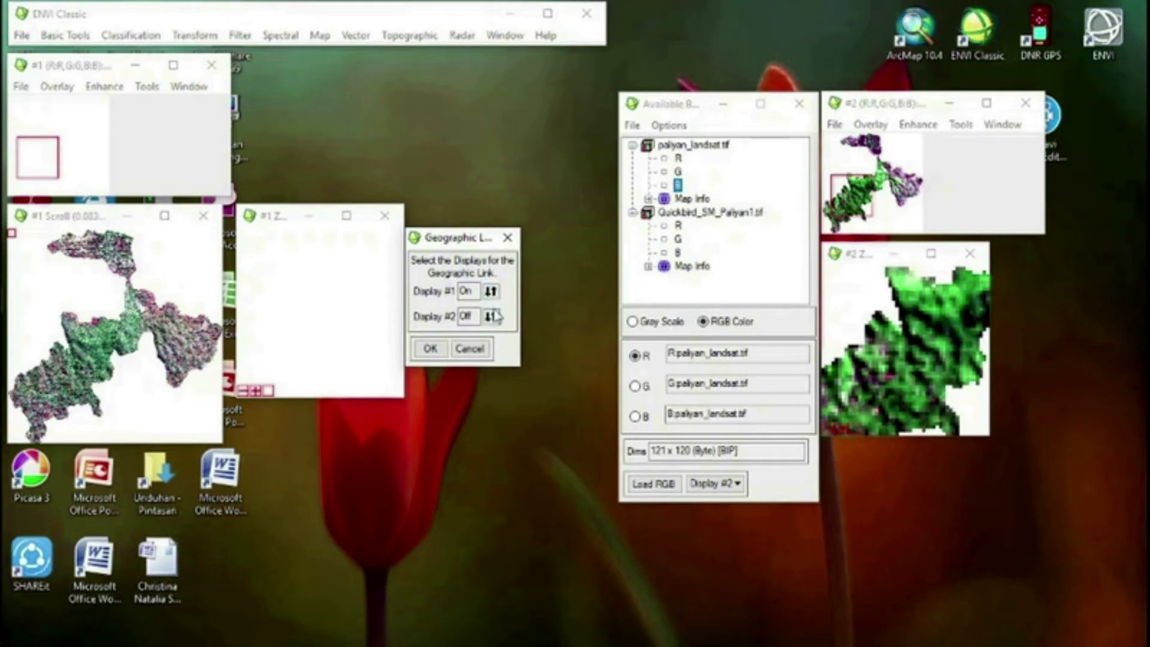
pyautogui.click(429, 350)
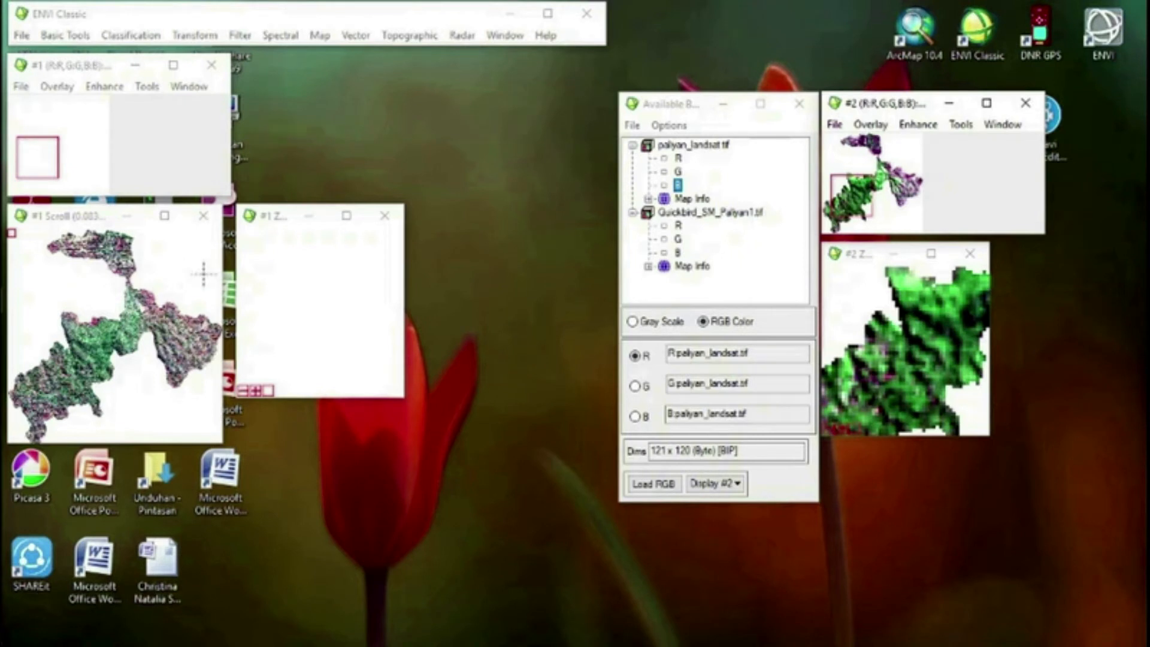
# Check the geographic link by moving the Display #1 view across the image, agreeing to unlink the display moved outside the shared region
pyautogui.click(160, 317)
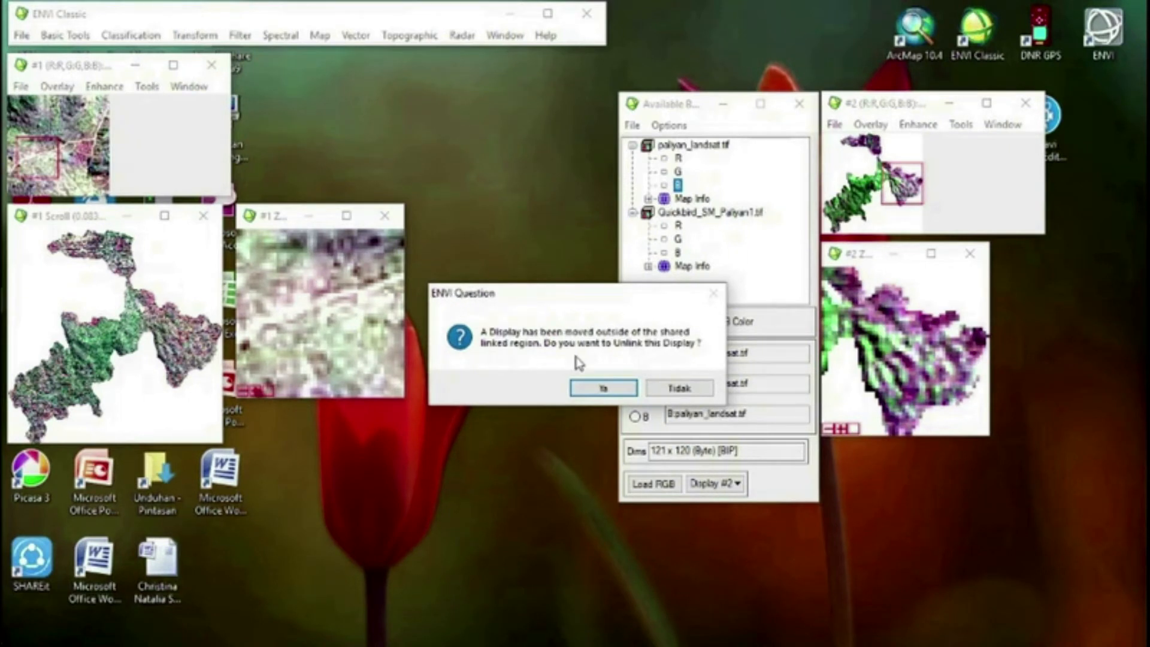
pyautogui.click(603, 388)
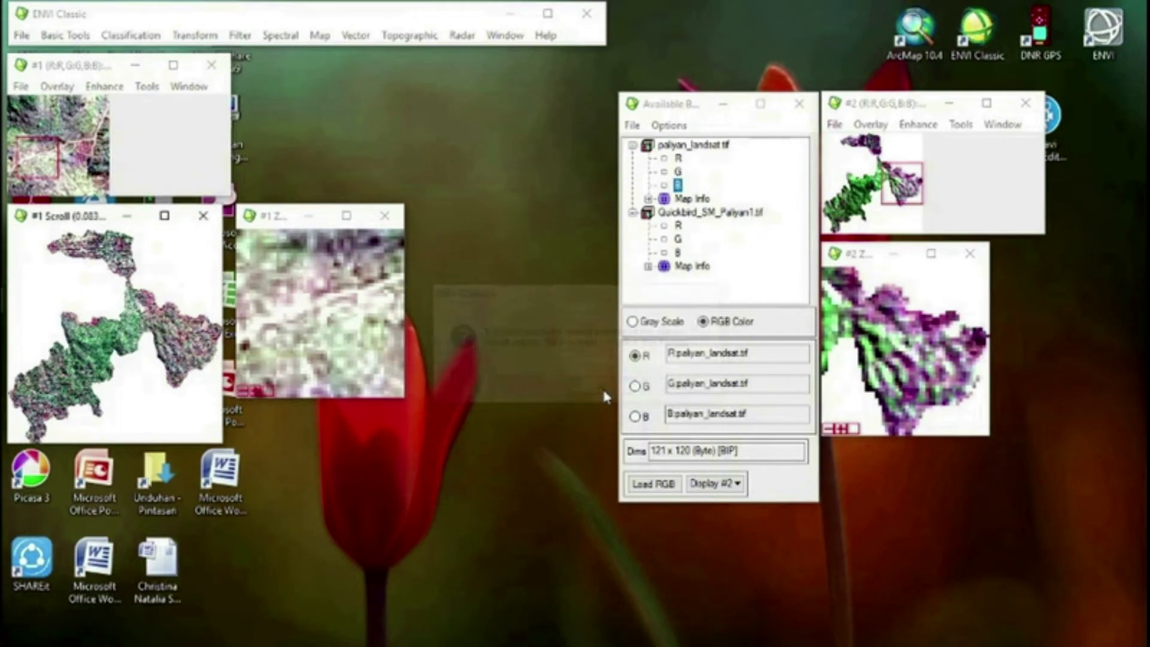
pyautogui.moveTo(181, 333); pyautogui.dragTo(42, 381)
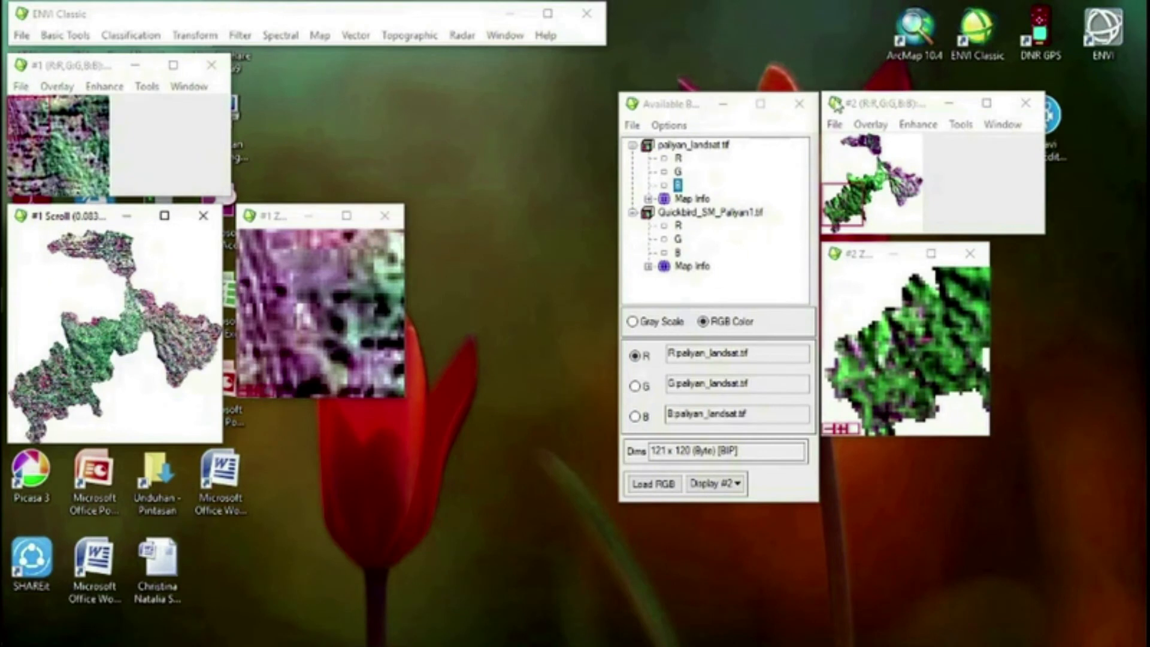
pyautogui.moveTo(43, 380); pyautogui.dragTo(163, 330)
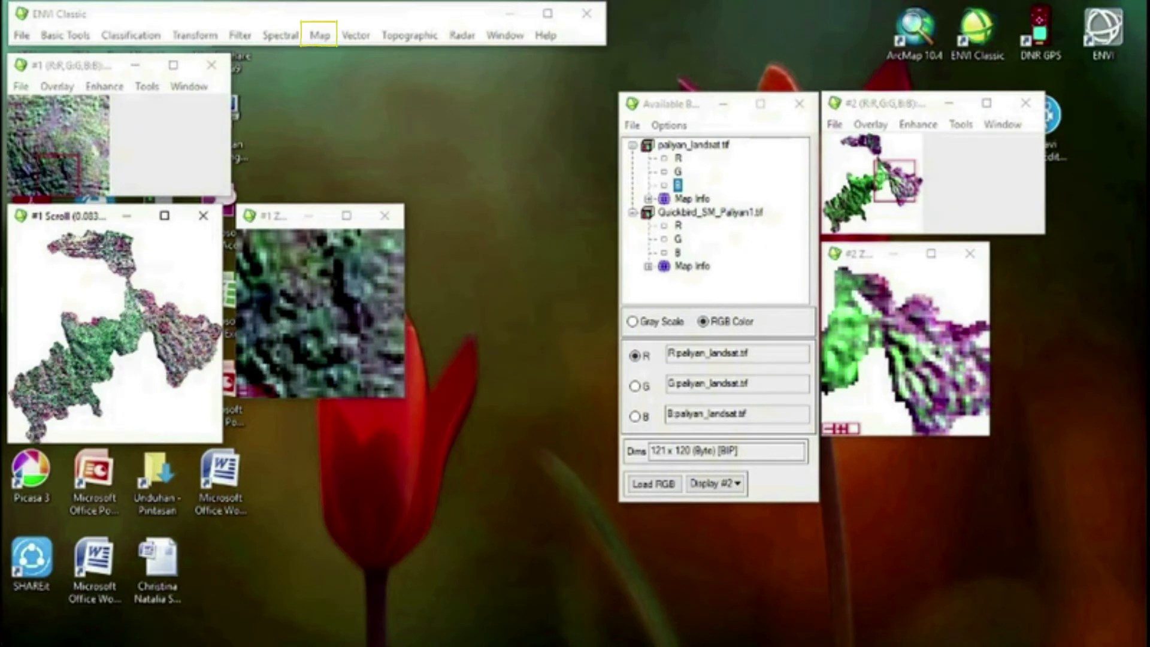
# Start selecting image-to-image GCPs with Display #1 as base image and Display #2 as warp image, and place the GCP window beside Display #1
pyautogui.click(320, 37)
pyautogui.moveTo(400, 54)
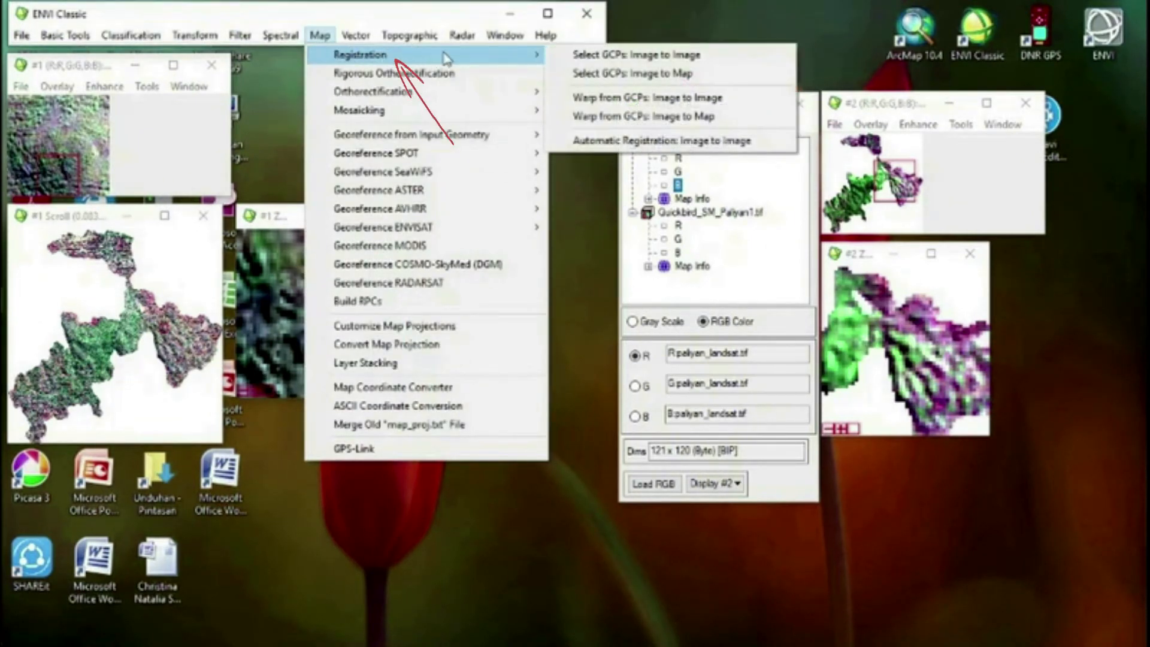
pyautogui.click(592, 59)
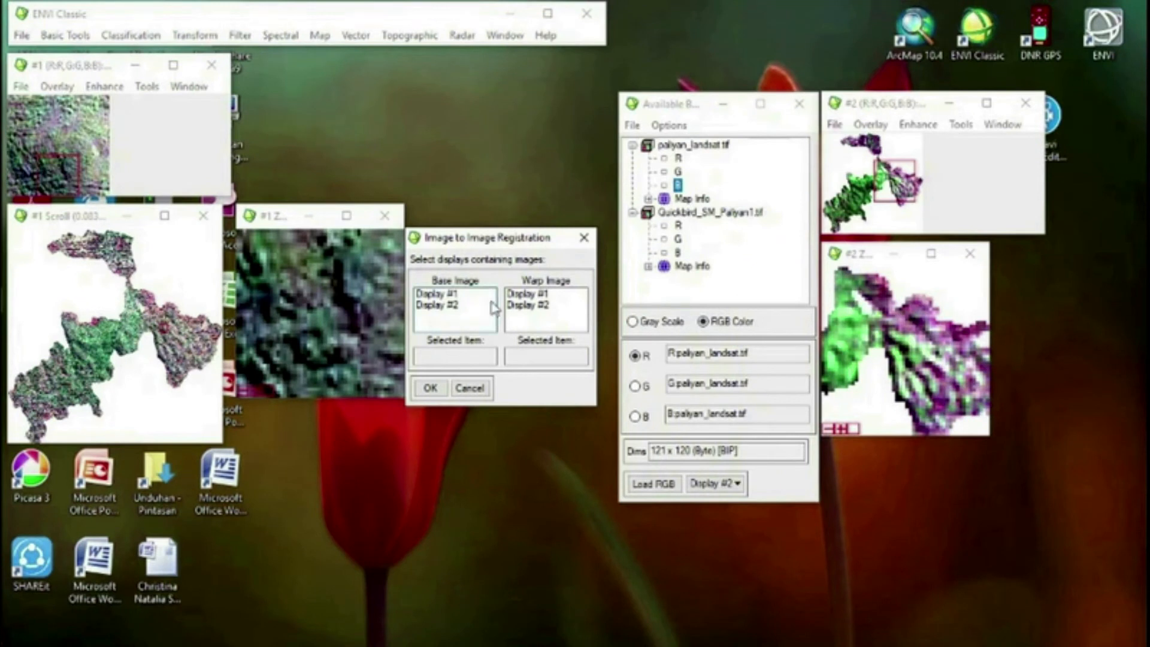
pyautogui.click(436, 298)
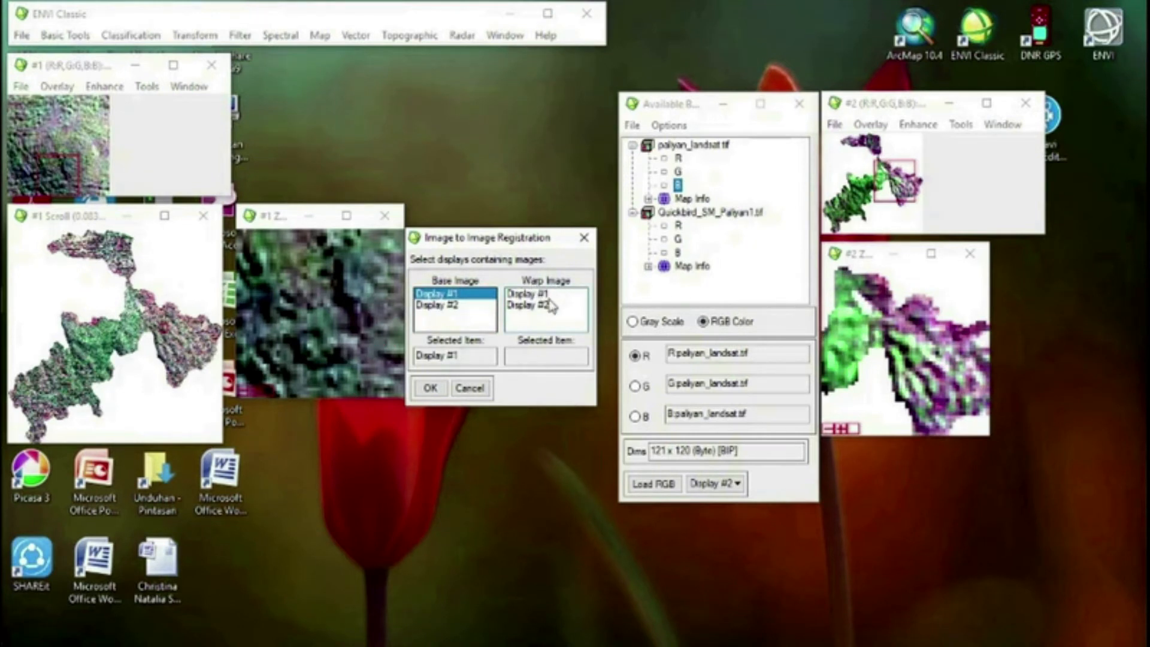
pyautogui.click(527, 306)
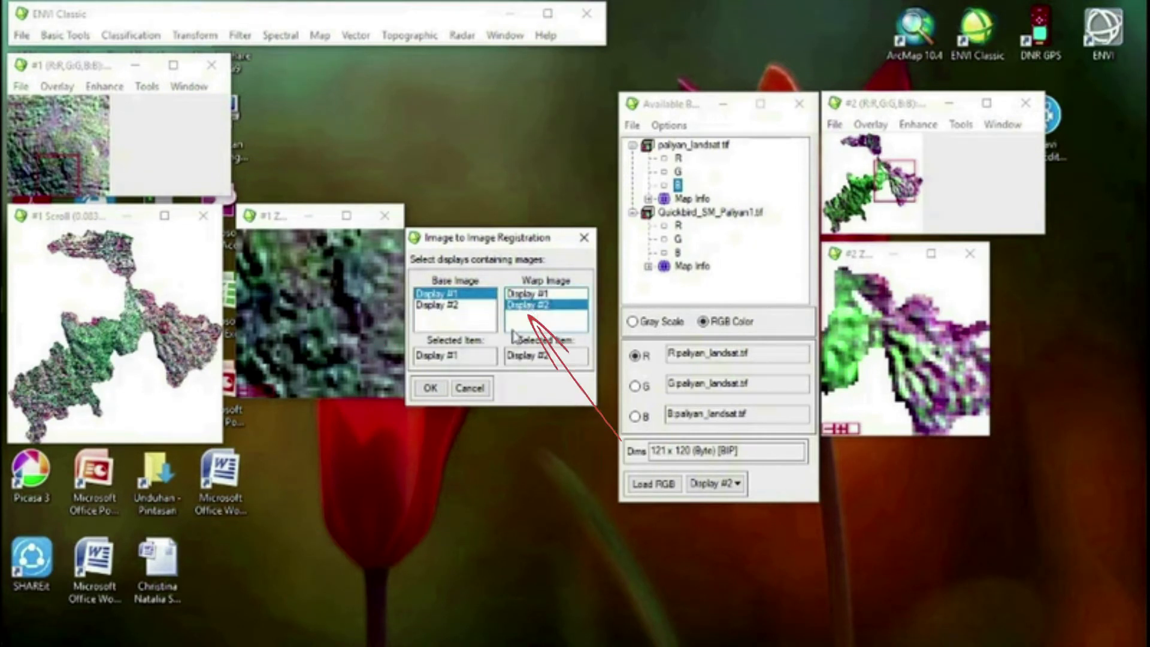
pyautogui.click(430, 388)
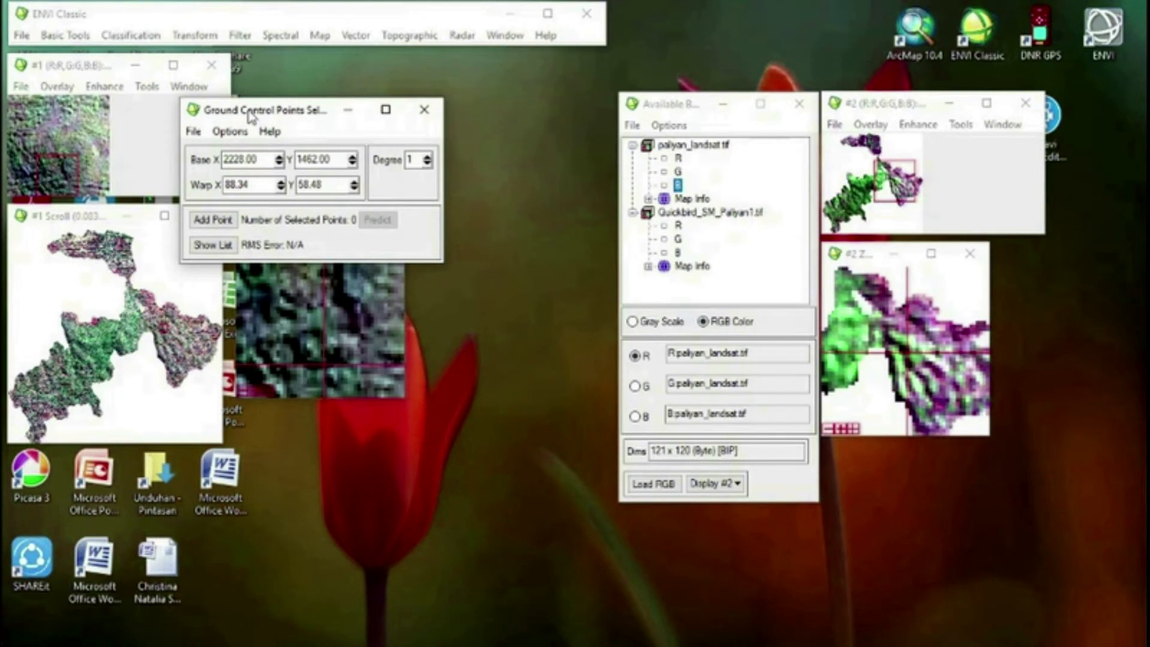
pyautogui.moveTo(277, 116); pyautogui.dragTo(337, 72)
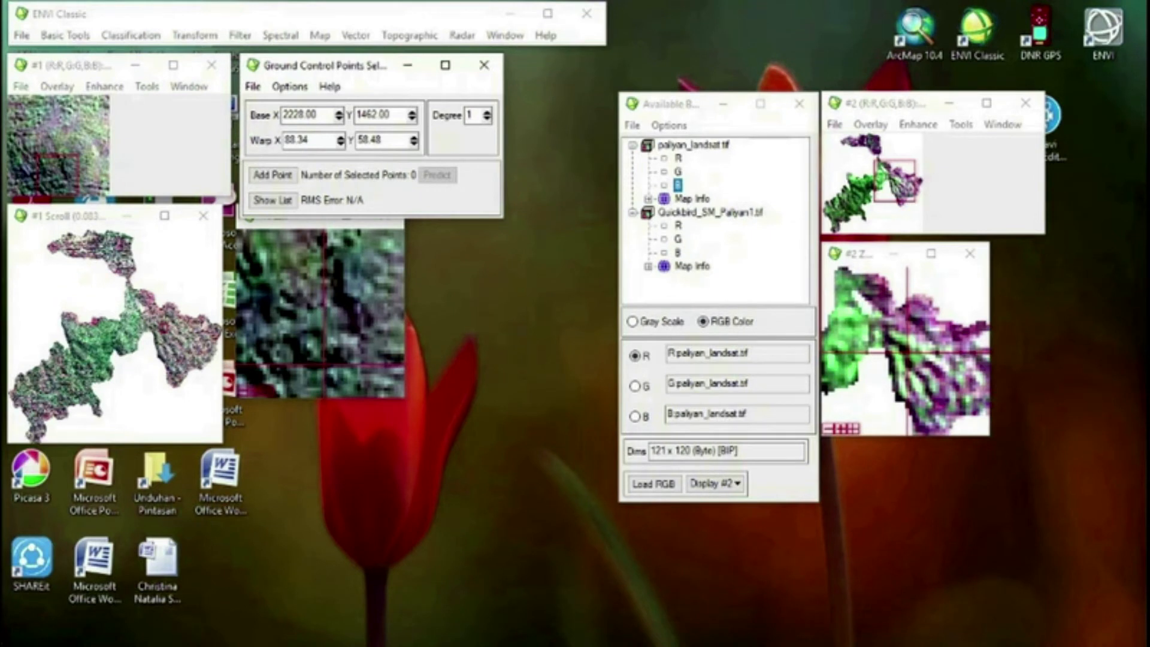
# Add a ground control point at base 957.50, 2348.50 in the southwestern part of the image and show the GCP list below the displays
pyautogui.click(75, 388)
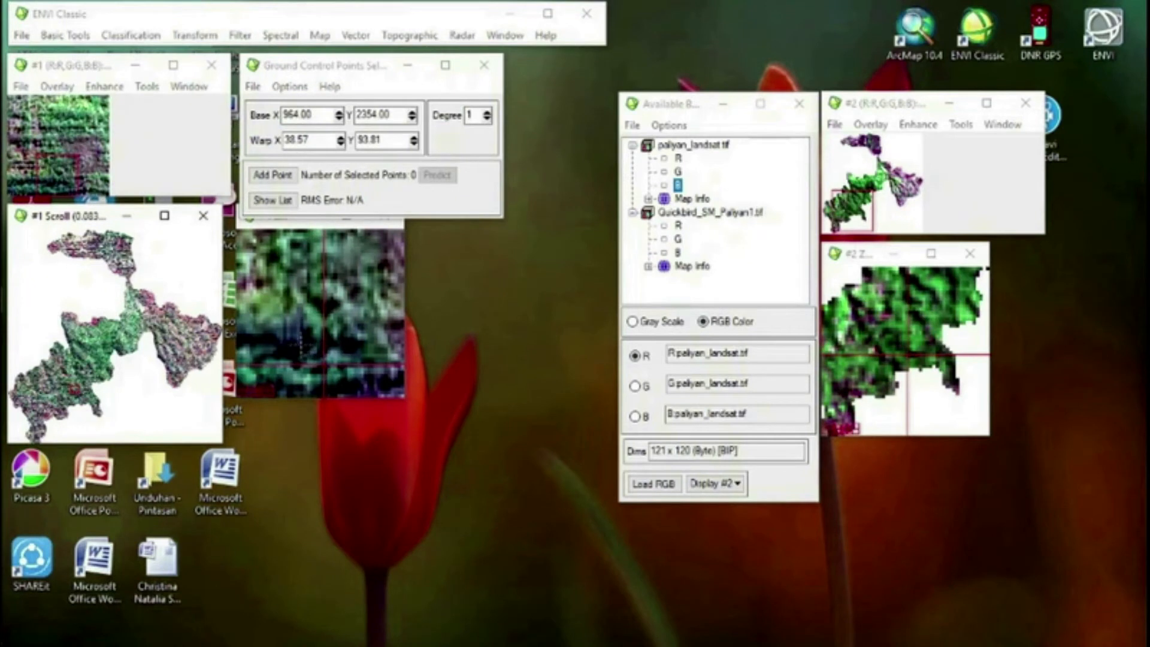
pyautogui.click(300, 350)
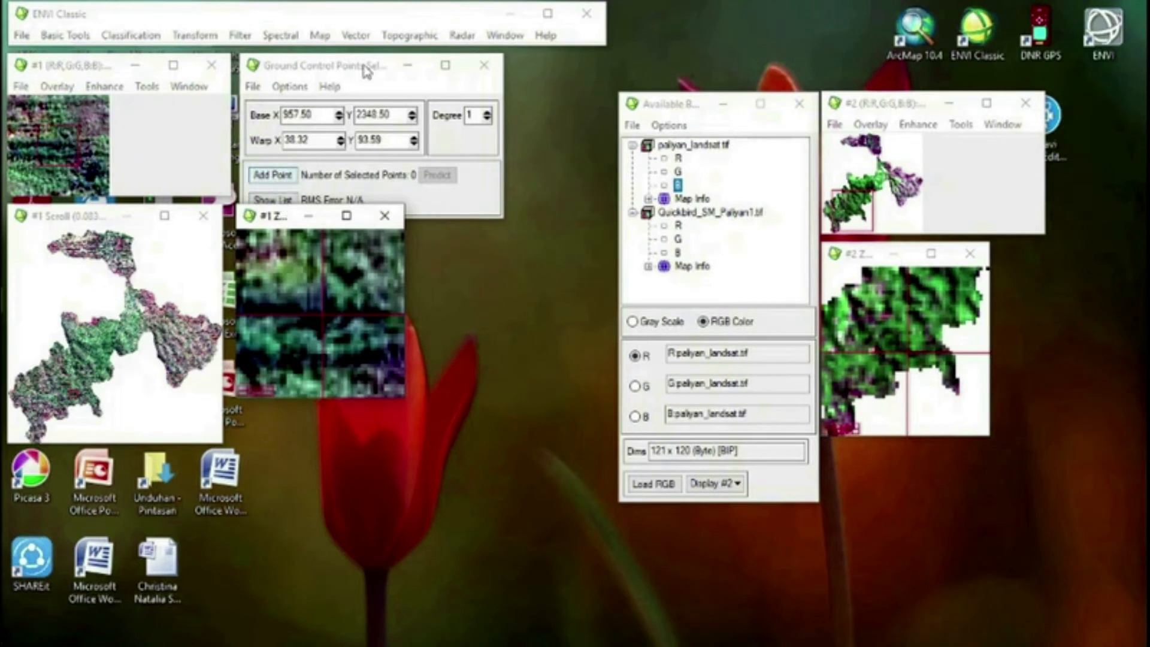
pyautogui.moveTo(363, 70); pyautogui.dragTo(361, 32)
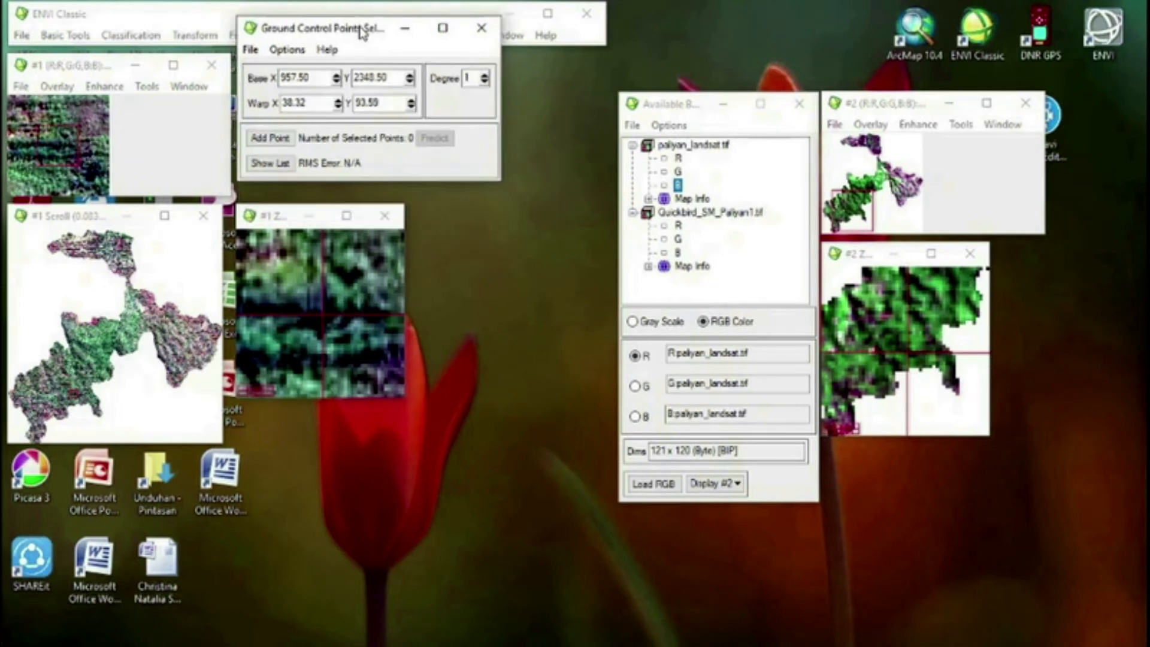
pyautogui.click(271, 139)
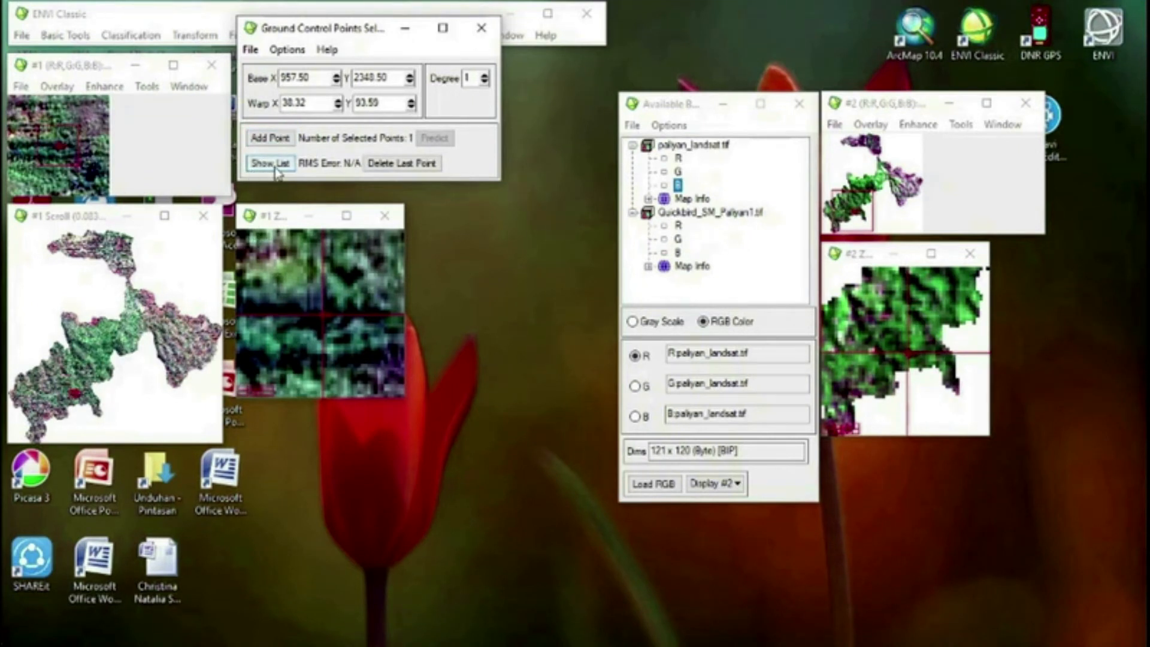
pyautogui.click(271, 170)
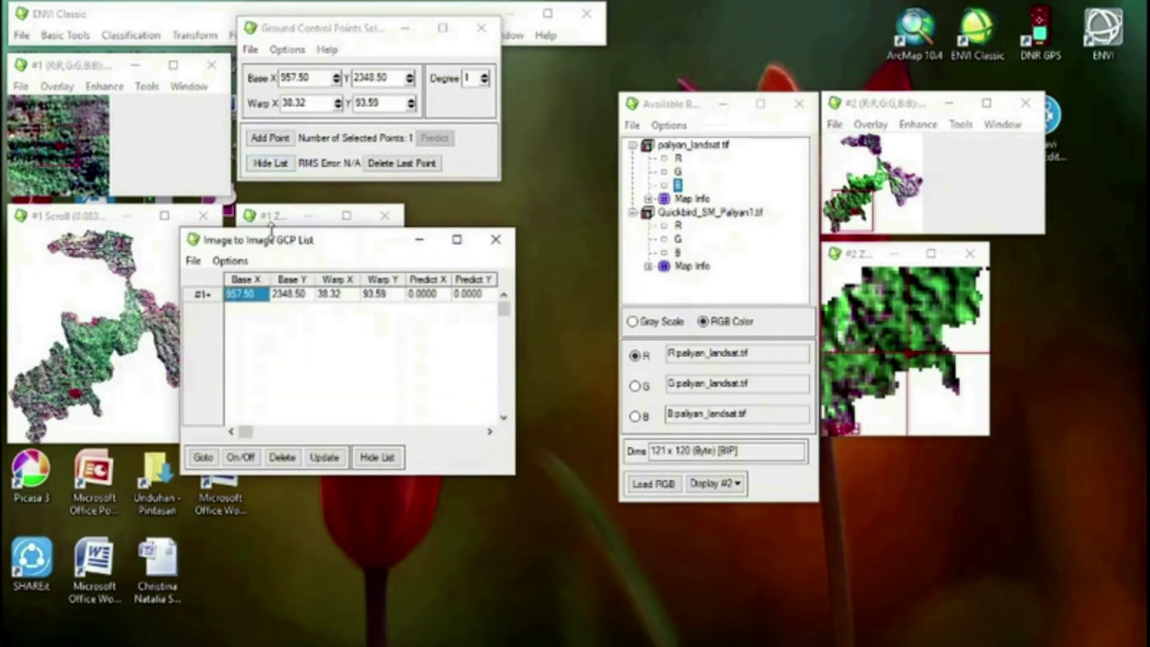
pyautogui.moveTo(273, 242); pyautogui.dragTo(346, 433)
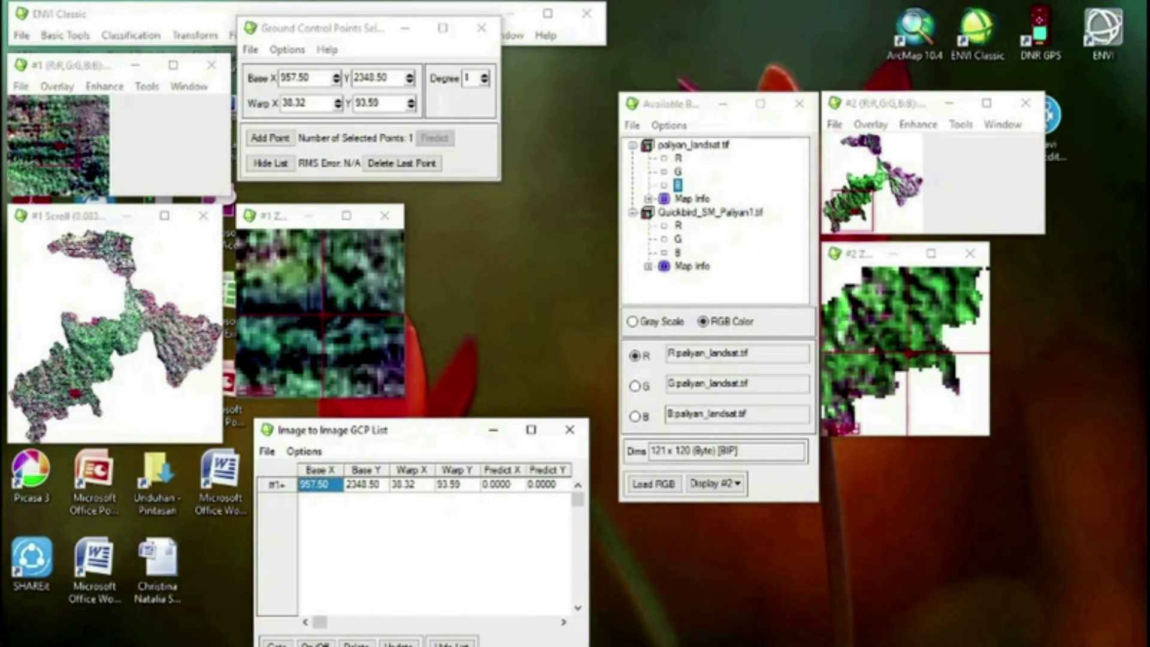
# Add four more ground control points at base coordinates (1349.50, 1448.50), (844.50, 266.50), (2360.50, 1364.50) and (2649.50, 1918.50)
pyautogui.click(101, 329)
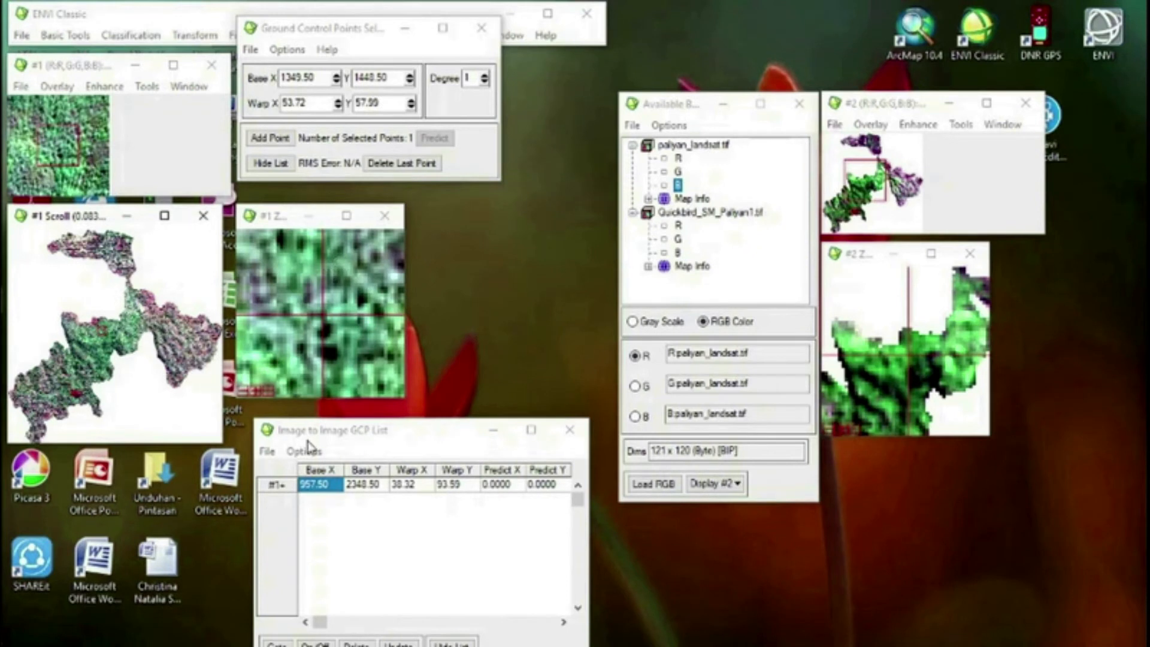
pyautogui.click(284, 148)
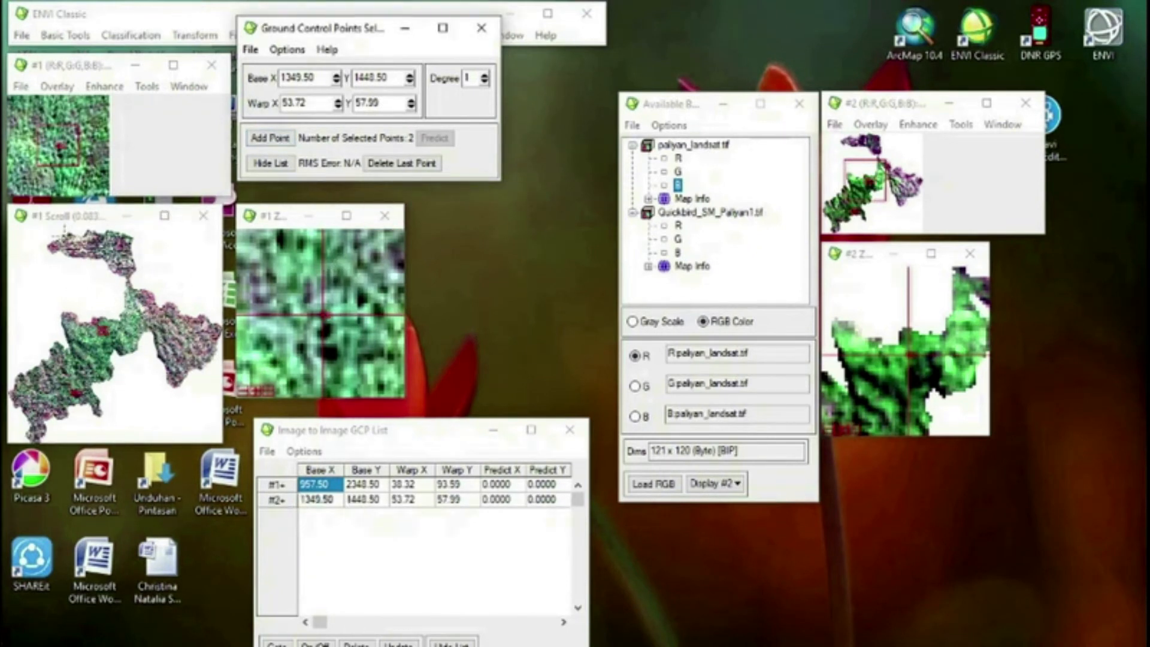
pyautogui.click(66, 248)
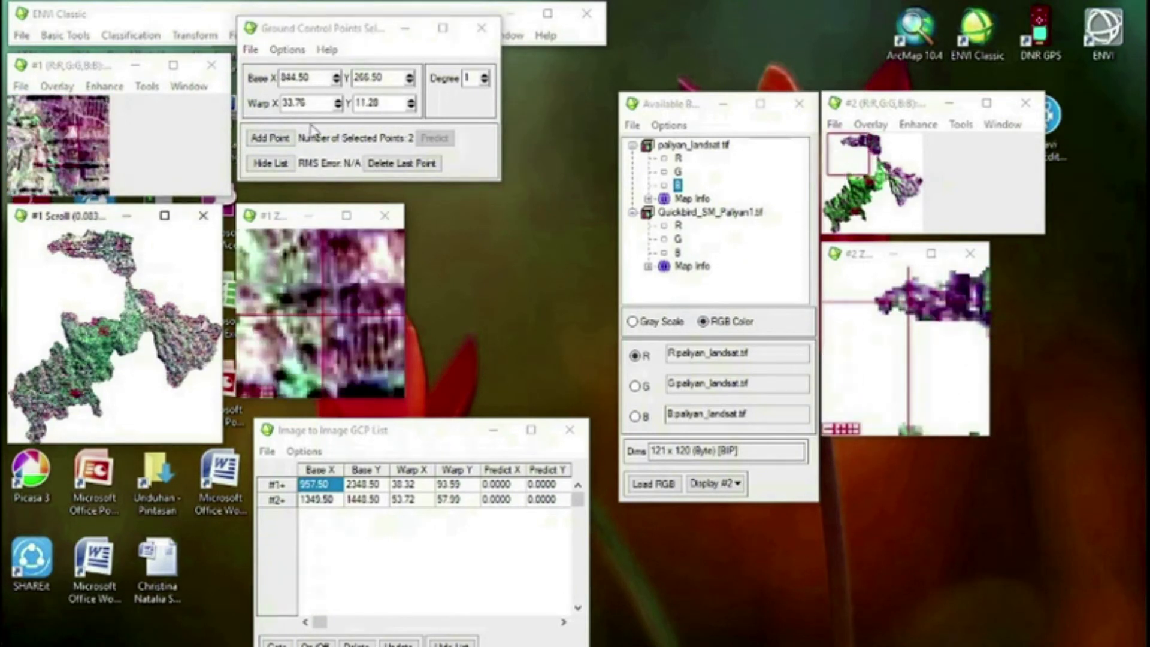
pyautogui.click(270, 138)
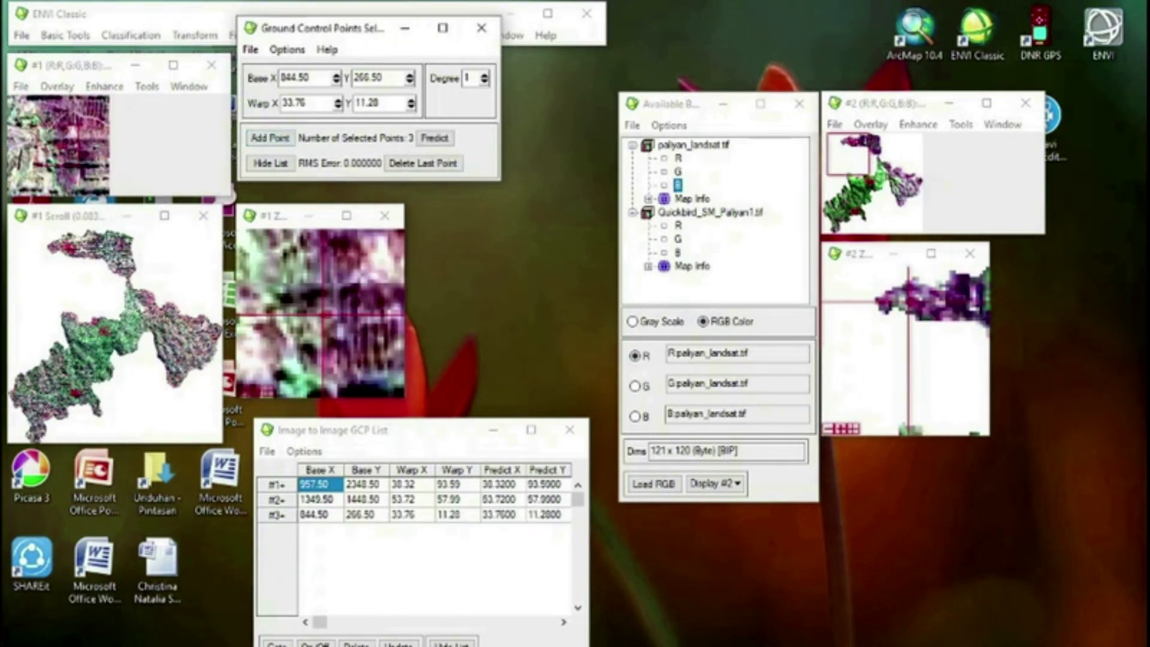
pyautogui.click(172, 324)
pyautogui.click(279, 139)
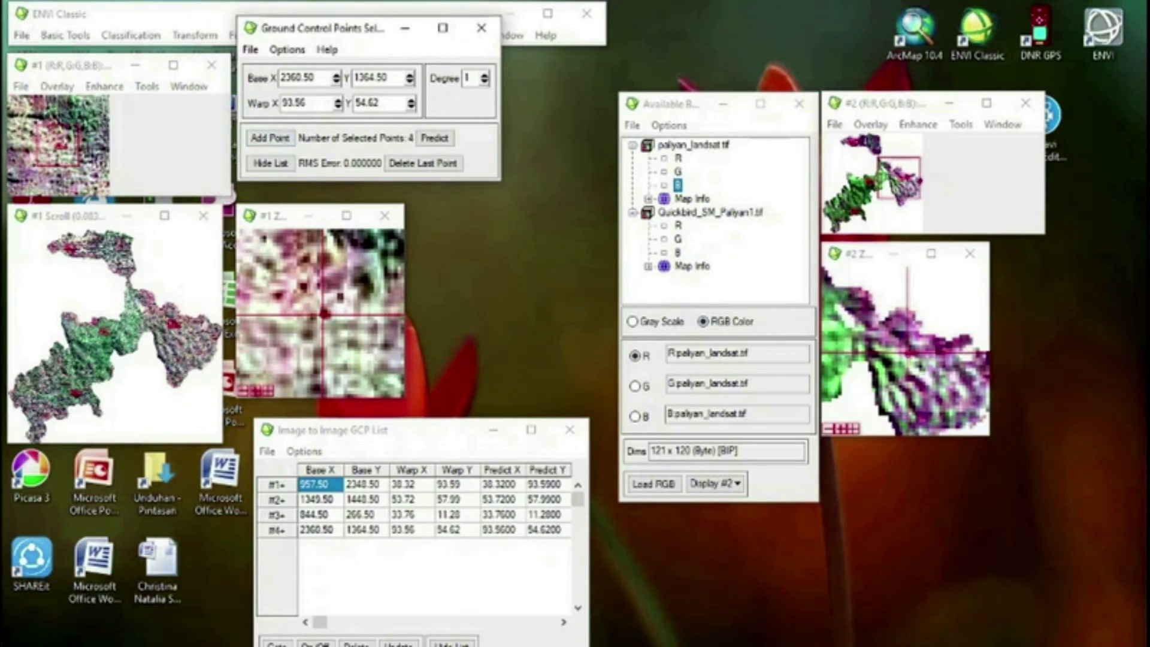
pyautogui.click(187, 352)
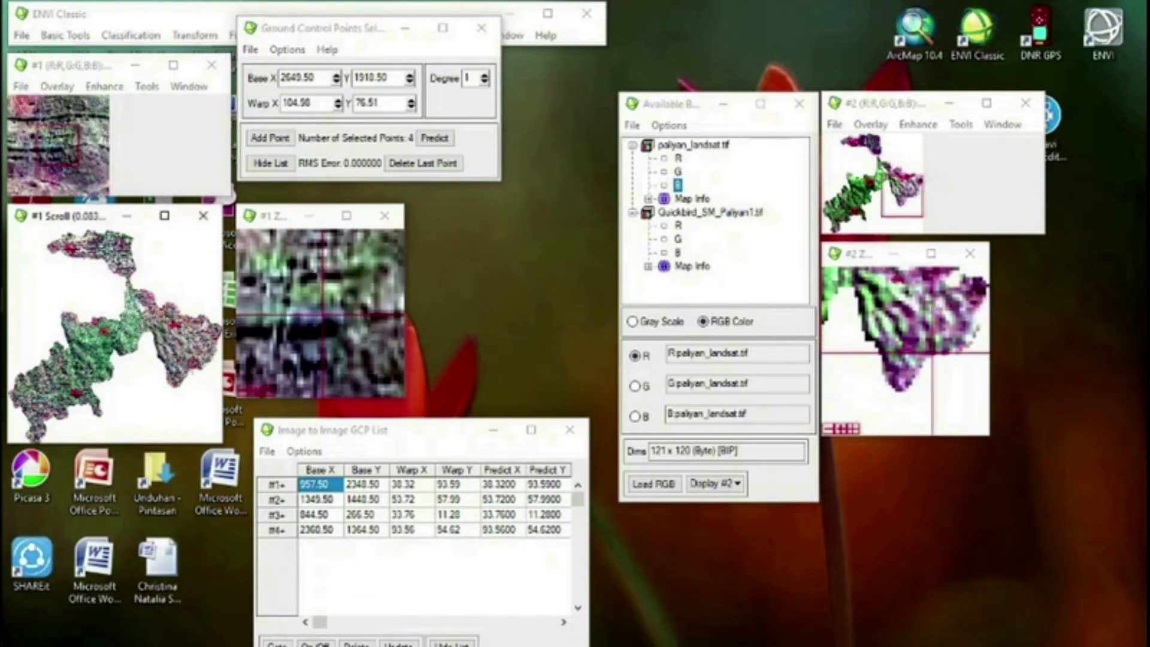
pyautogui.click(270, 137)
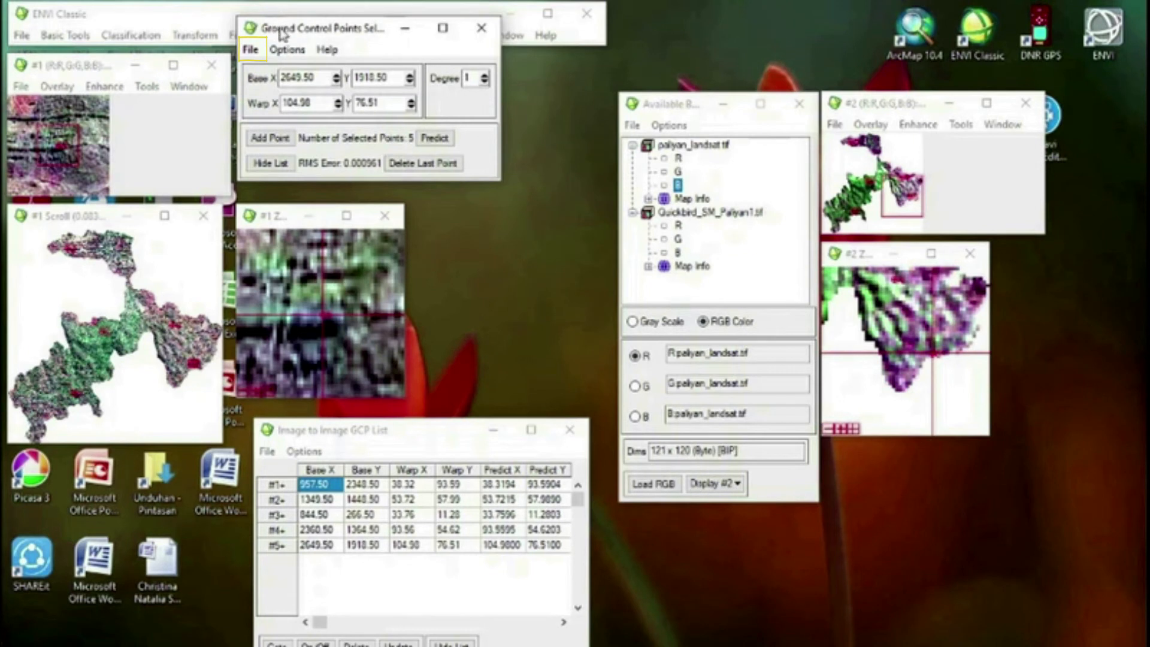
# Save the ground control points to ASCII as GCP.pts in the folder E:\SIG\Koreksi Geometrik
pyautogui.click(253, 50)
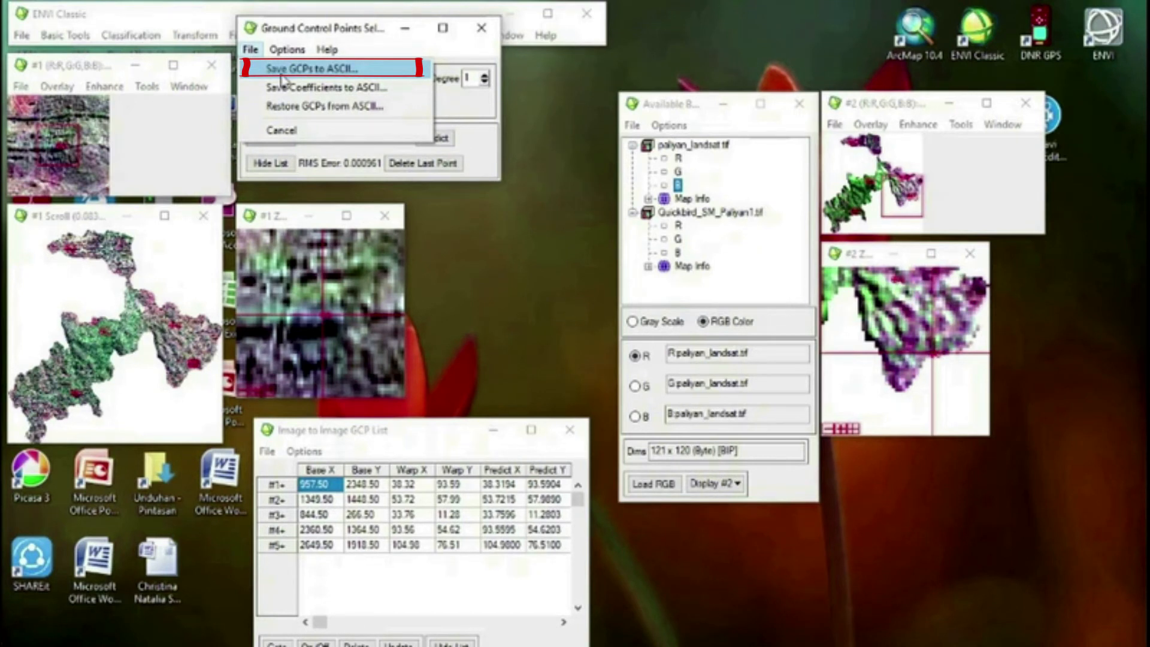
pyautogui.click(282, 77)
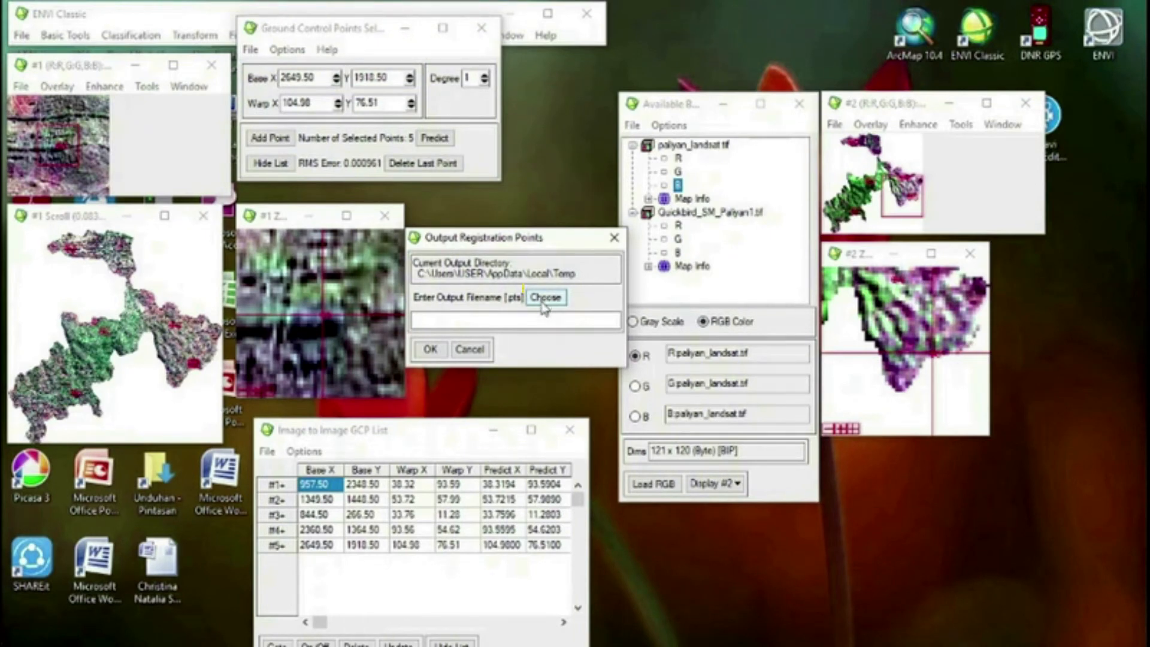
pyautogui.click(544, 297)
pyautogui.scroll(-5, 462, 521)
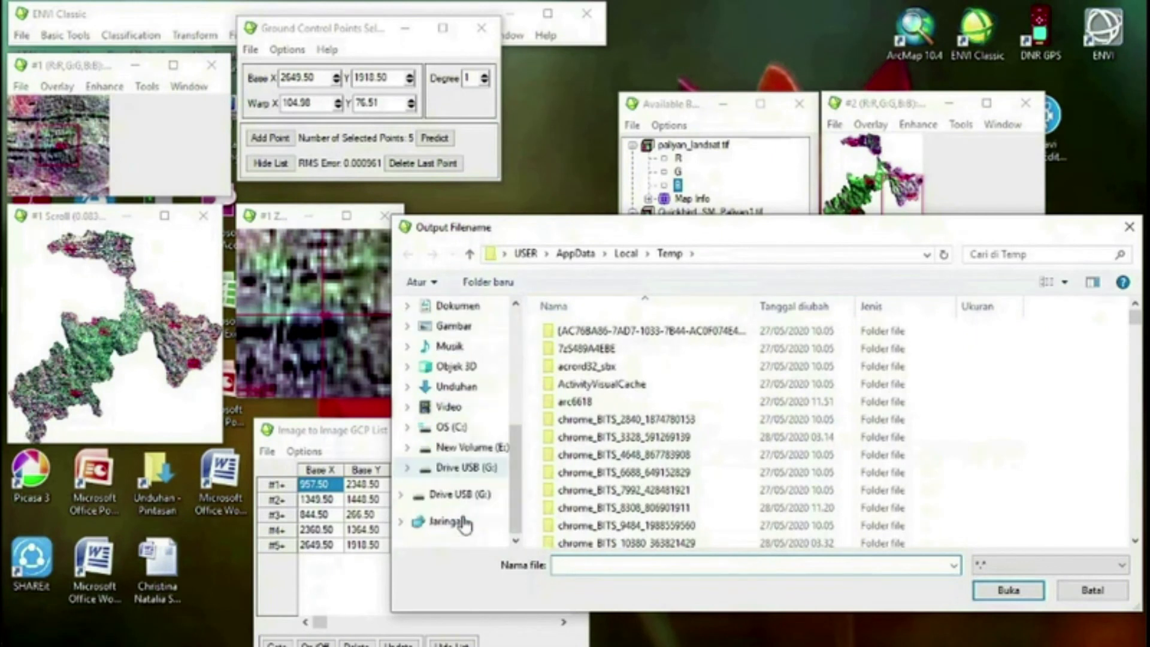
pyautogui.click(472, 447)
pyautogui.doubleClick(575, 348)
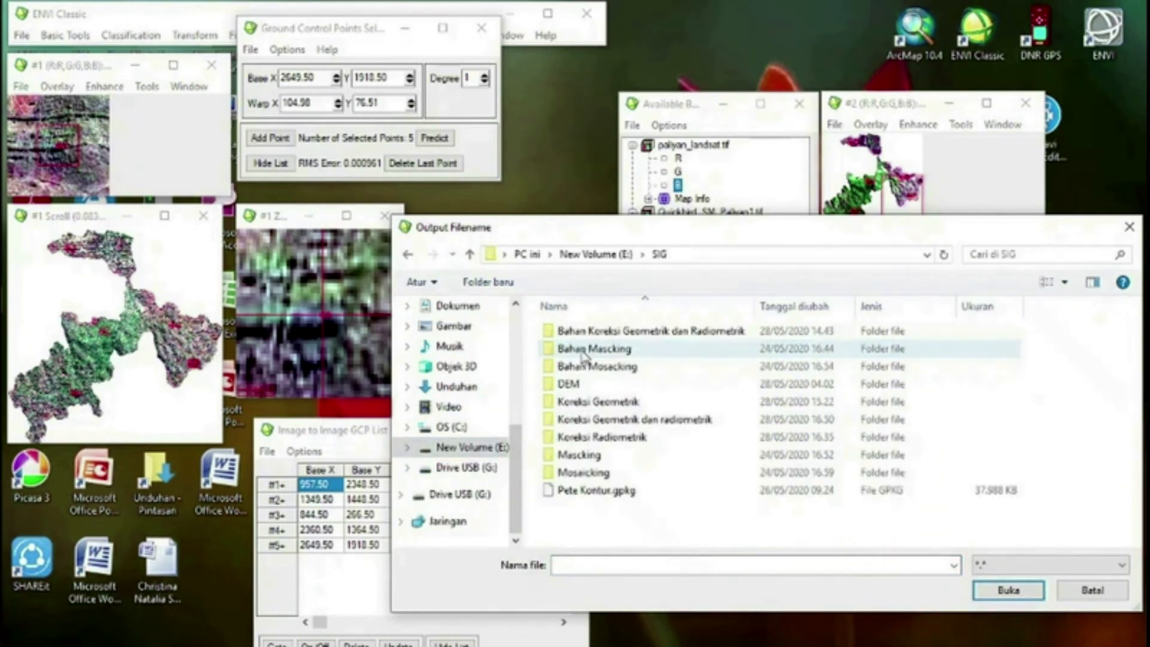
pyautogui.doubleClick(601, 407)
pyautogui.click(734, 564)
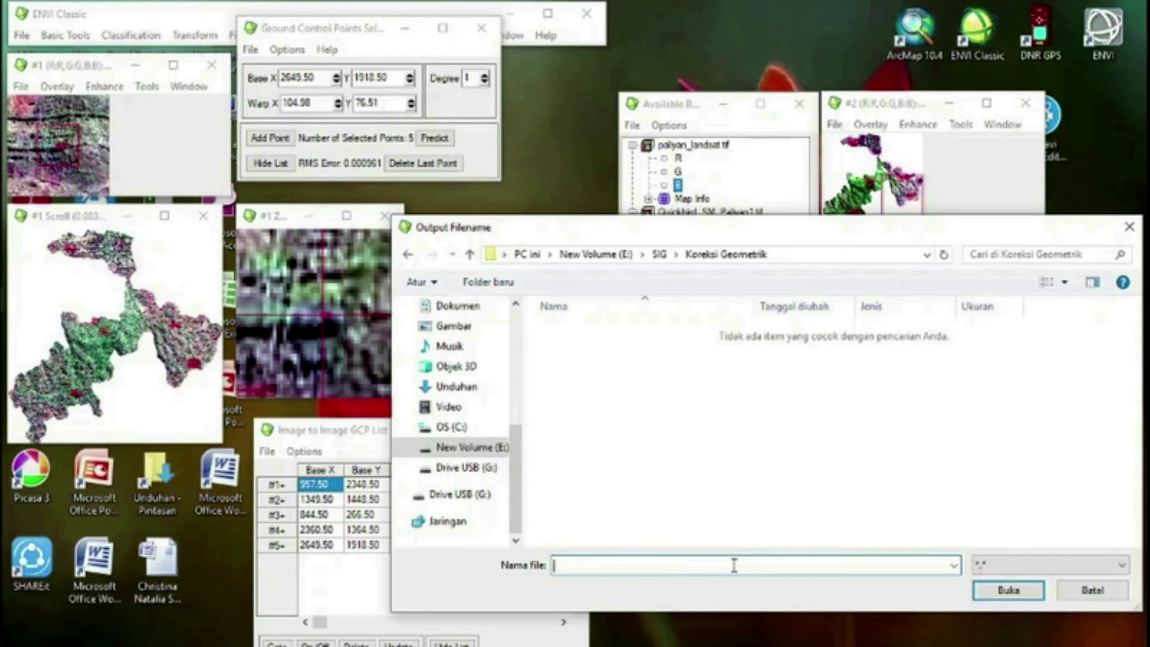
pyautogui.write('GCP')
pyautogui.click(1010, 590)
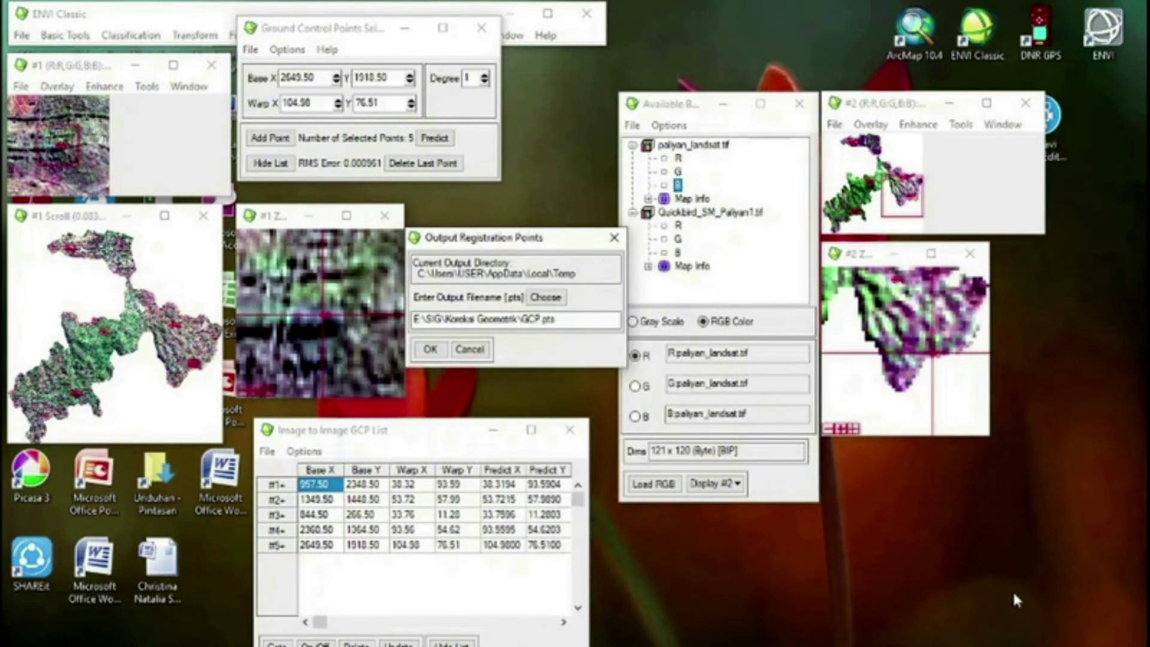
pyautogui.click(430, 350)
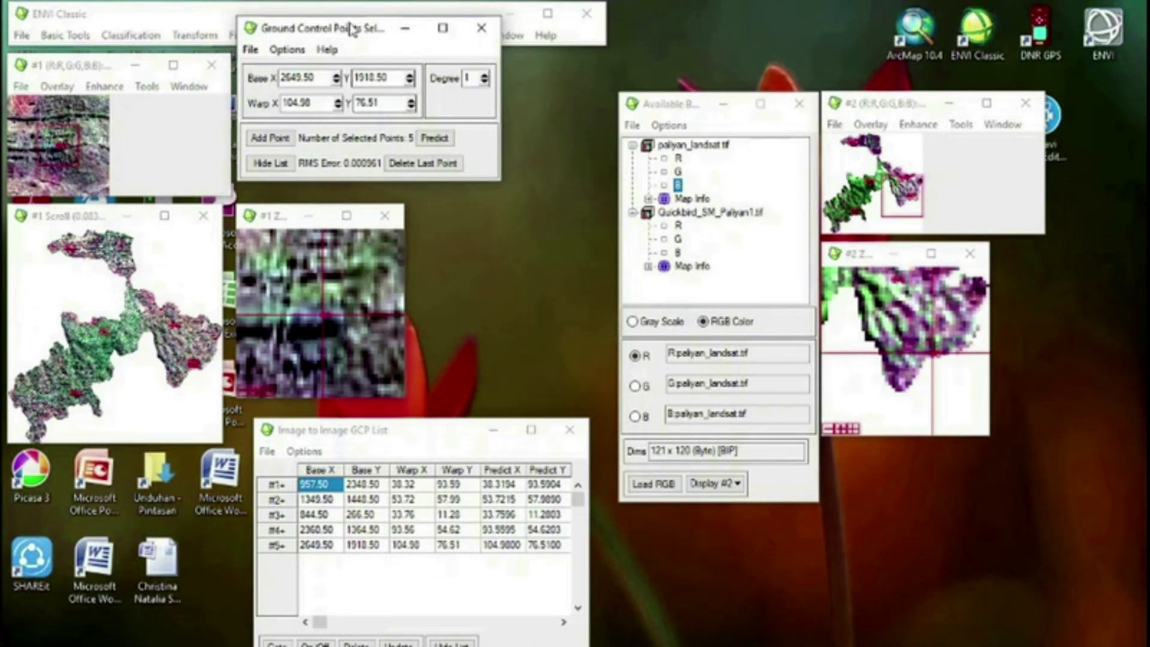
# Start an image-to-image warp from GCPs using the saved GCP.pts file in E:\SIG\Koreksi Geometrik
pyautogui.moveTo(351, 29); pyautogui.dragTo(365, 100)
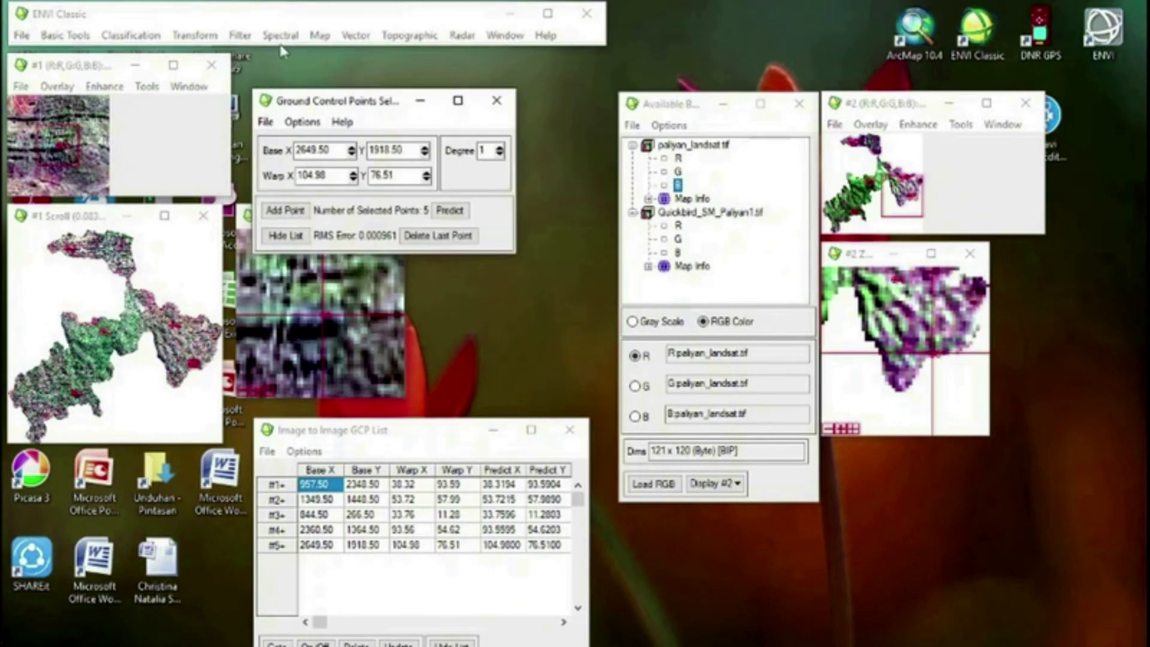
pyautogui.click(319, 36)
pyautogui.moveTo(355, 60)
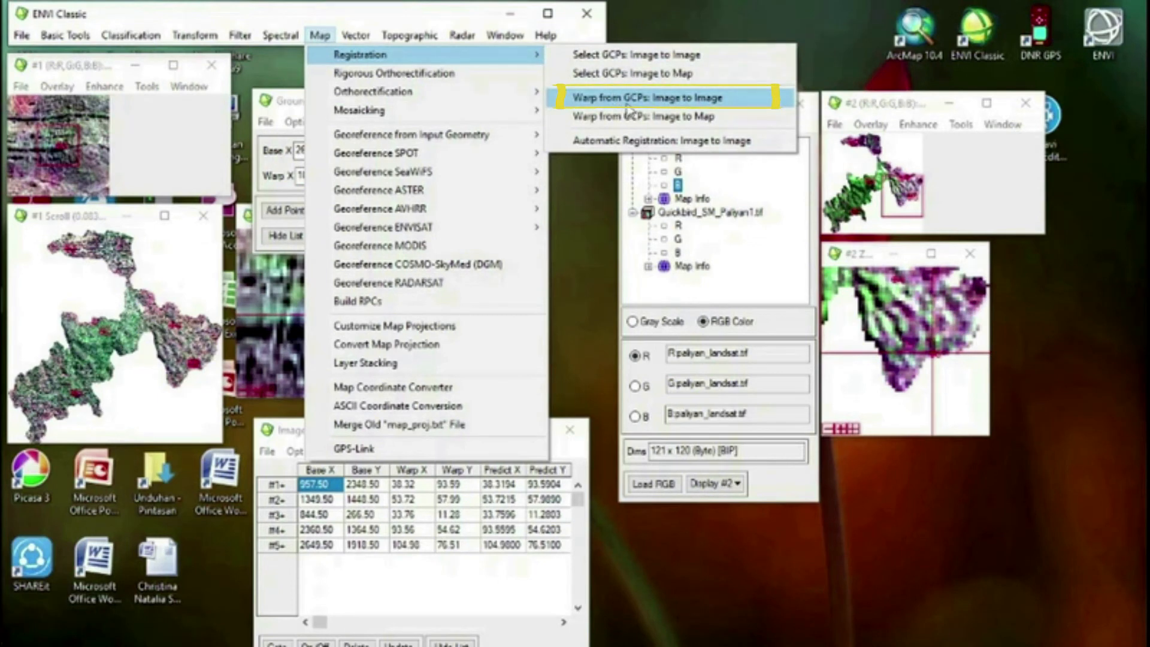
pyautogui.click(678, 102)
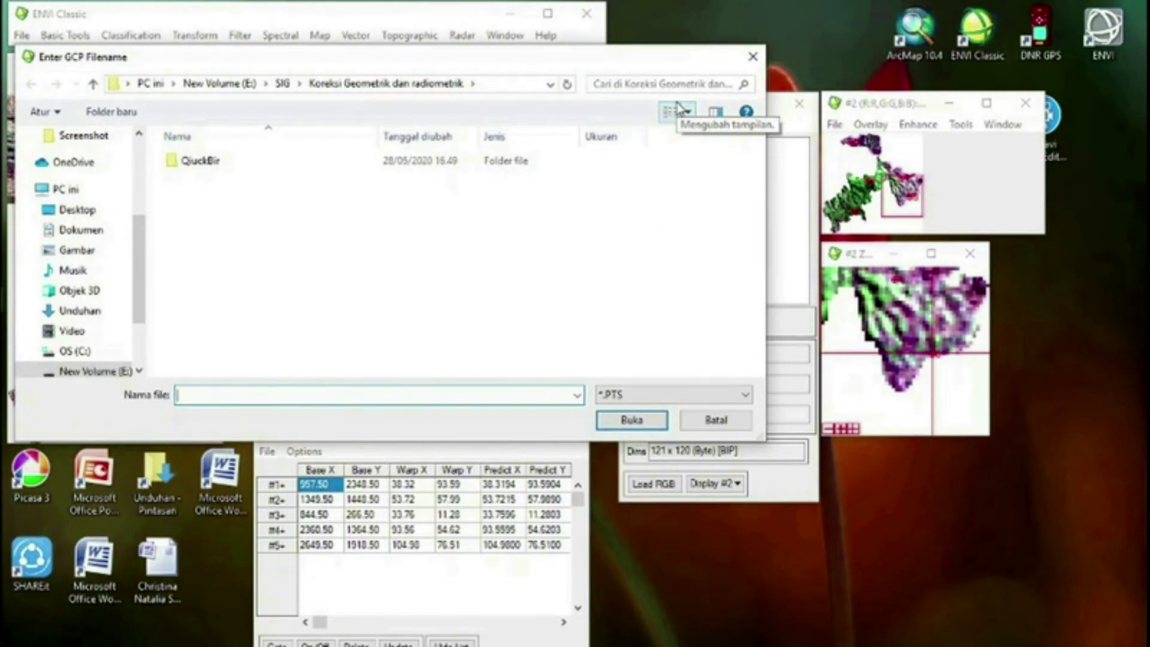
pyautogui.scroll(-2, 75, 317)
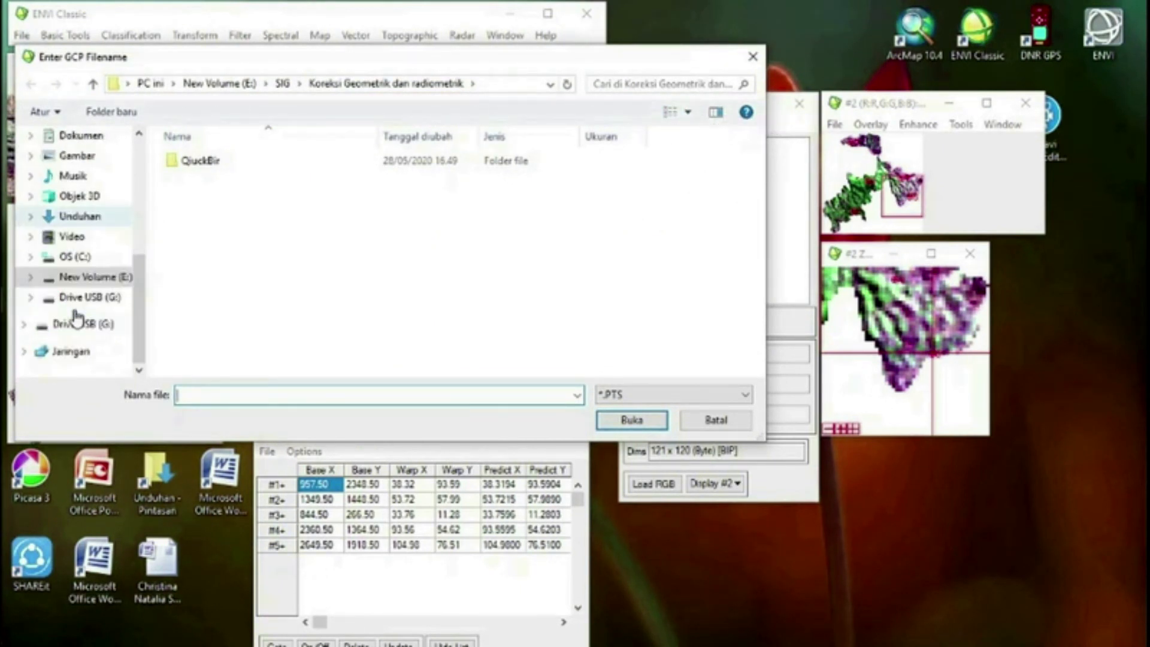
pyautogui.click(88, 298)
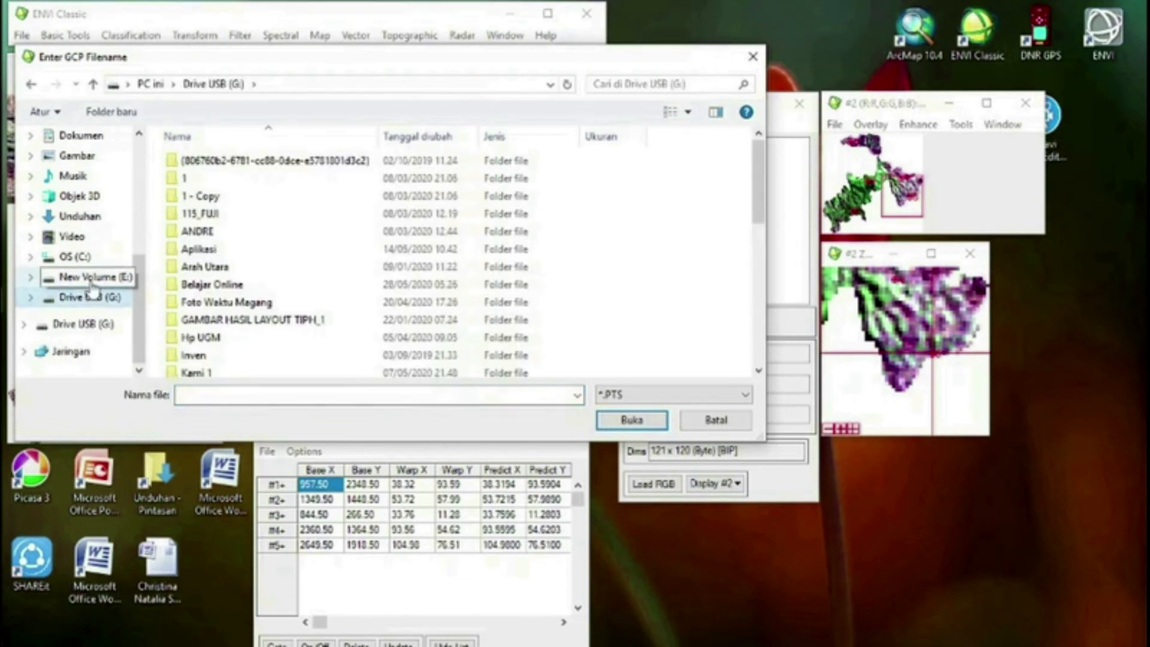
pyautogui.click(90, 279)
pyautogui.doubleClick(225, 180)
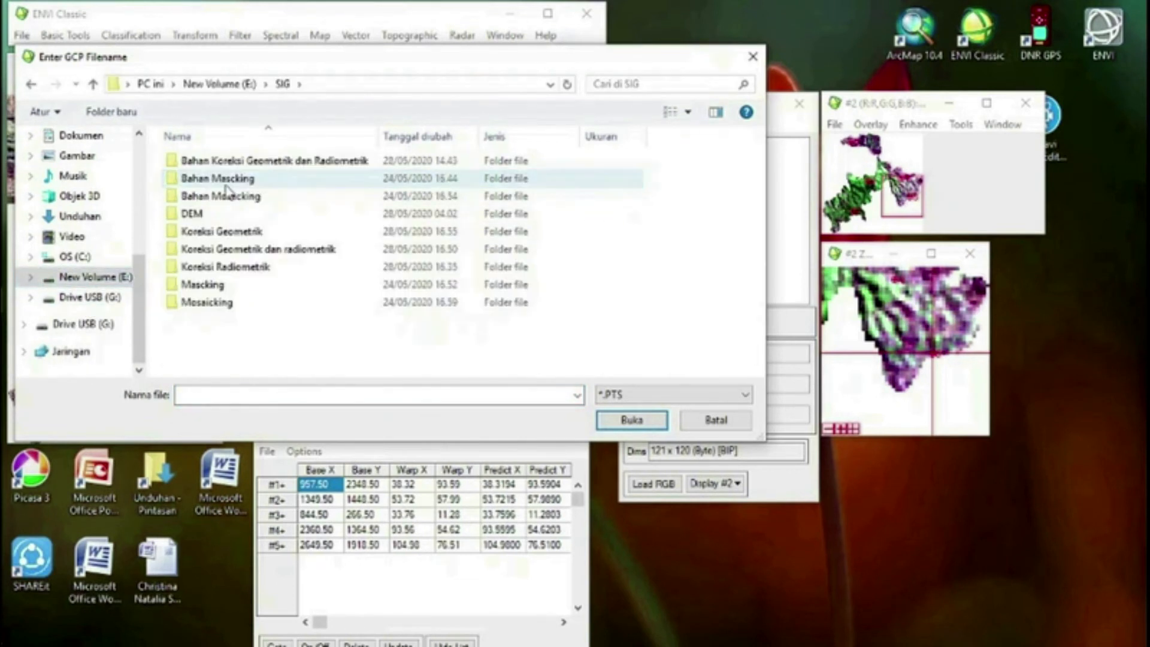
pyautogui.doubleClick(241, 232)
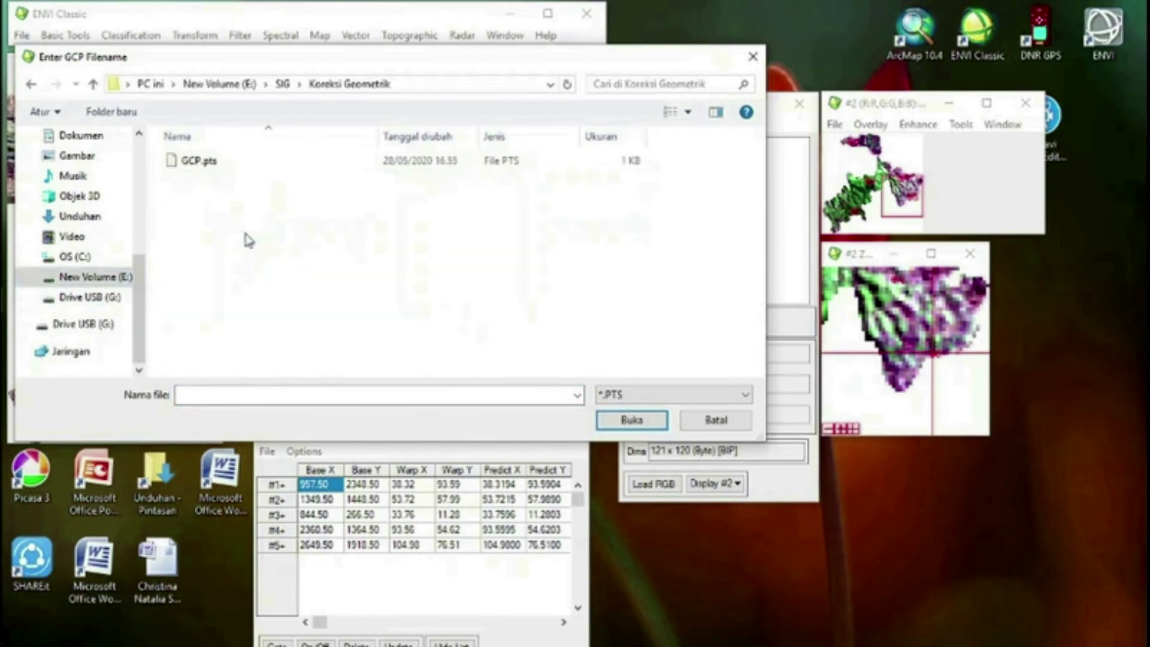
pyautogui.click(222, 163)
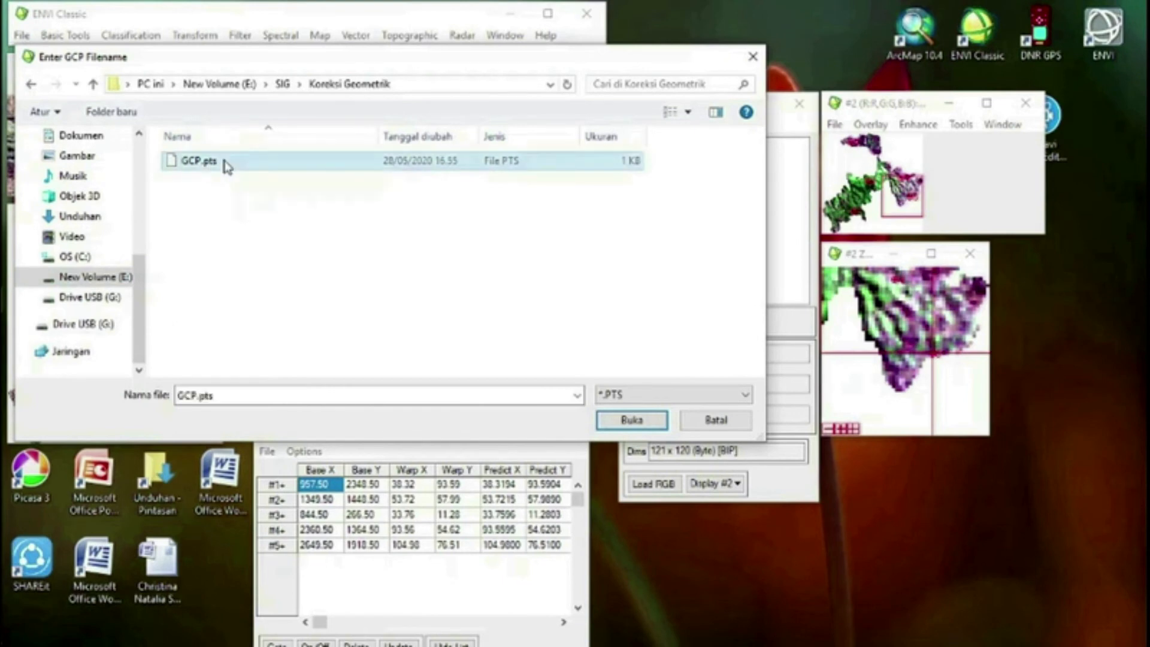
pyautogui.click(647, 424)
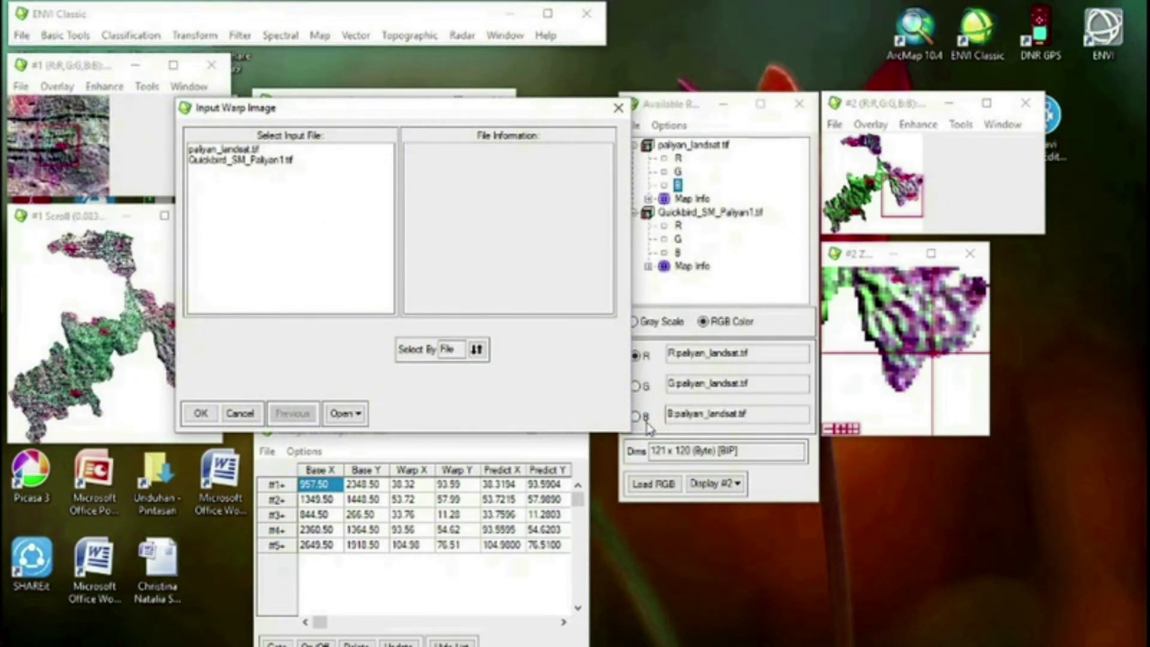
# Choose Quickbird_SM_Paliyan1.tif as the warp image and paliyan_landsat.tif as the base image
pyautogui.click(205, 163)
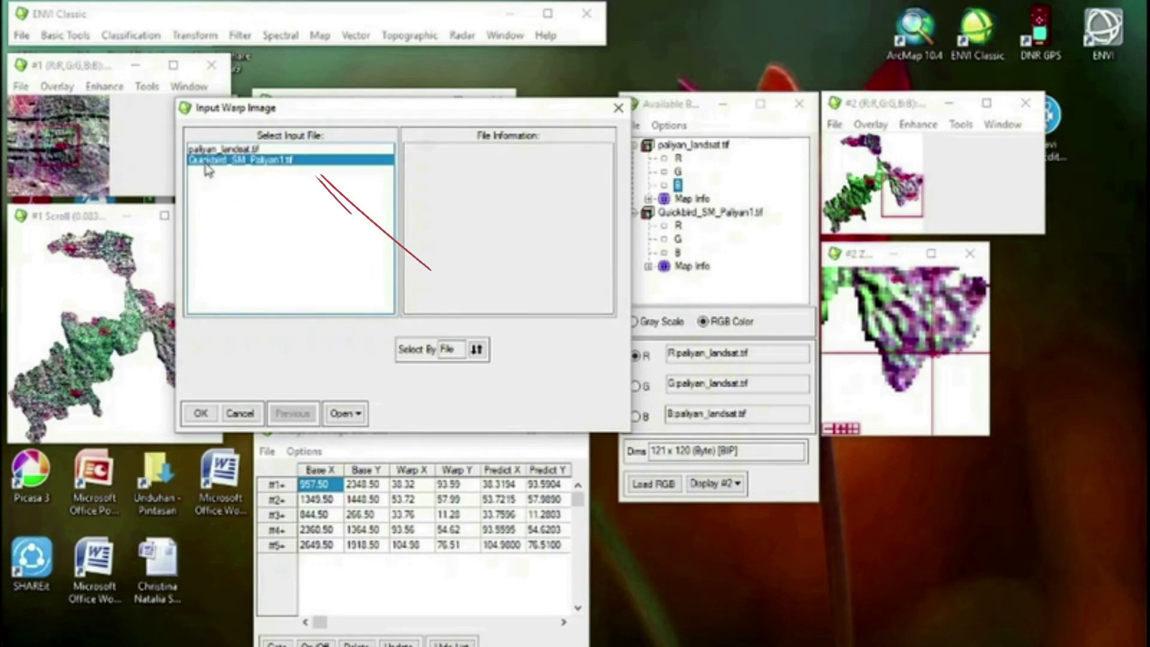
pyautogui.click(201, 414)
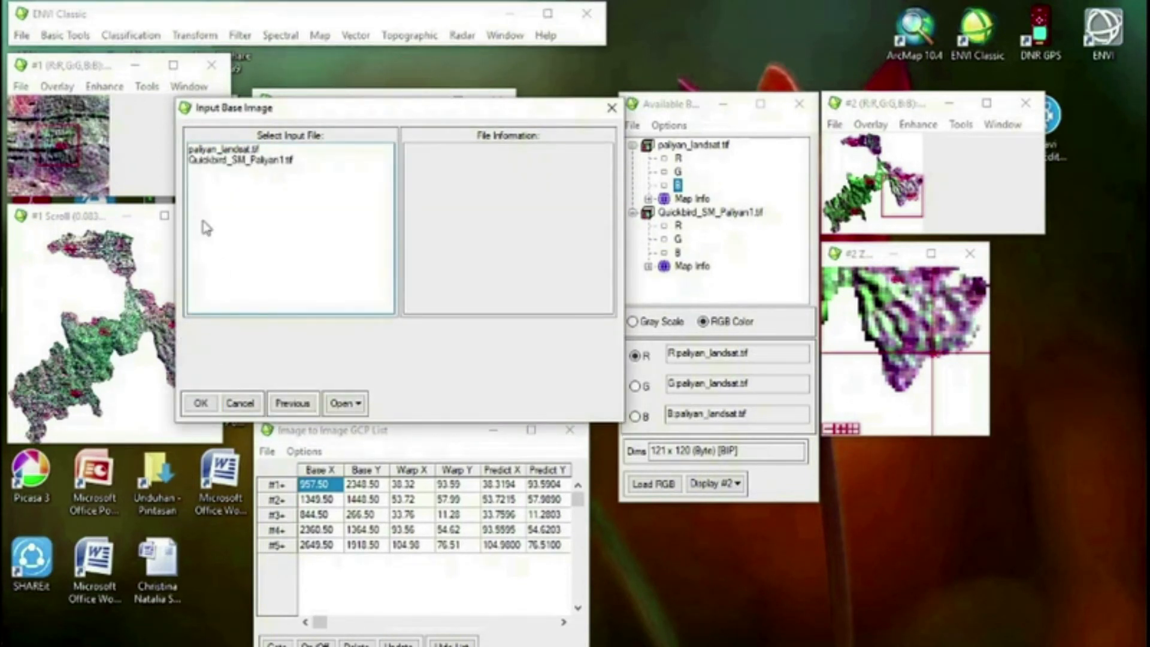
pyautogui.click(216, 149)
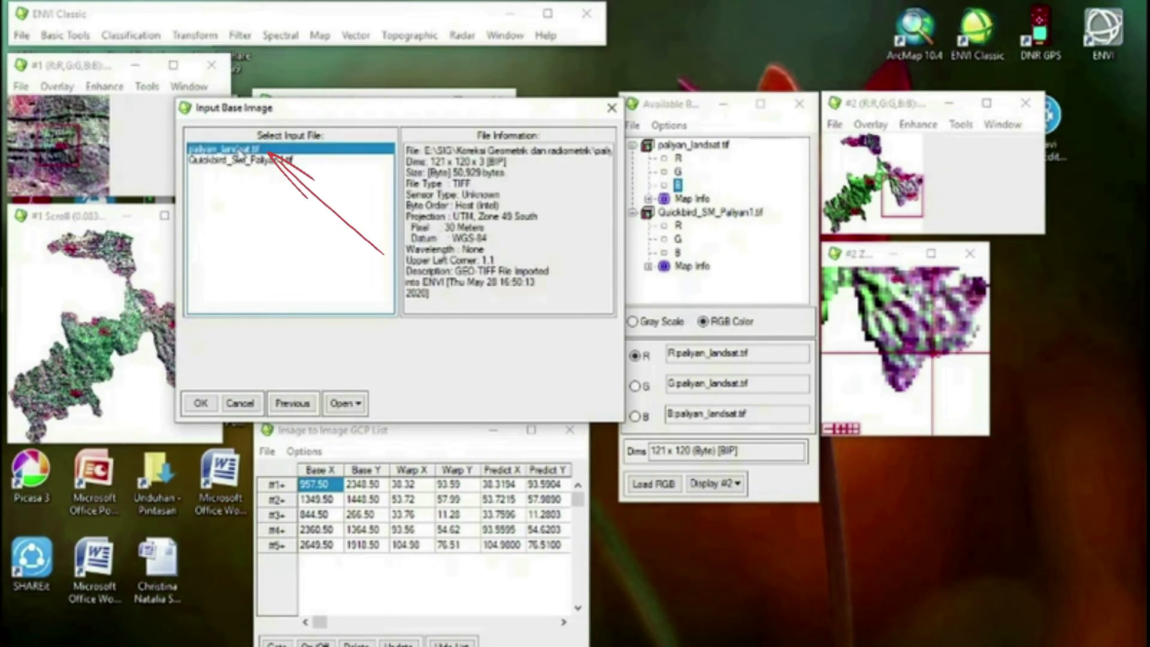
pyautogui.click(200, 404)
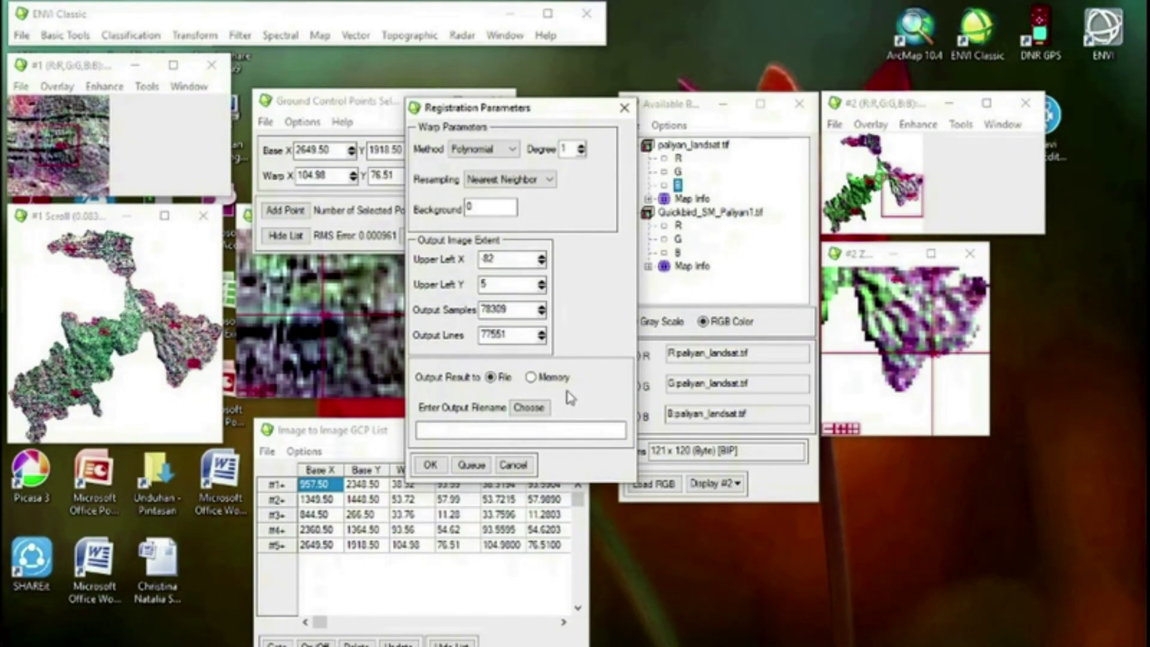
# Set the warp output file to Geometrik in the folder E:\SIG\Koreksi Geometrik and run the registration
pyautogui.click(529, 413)
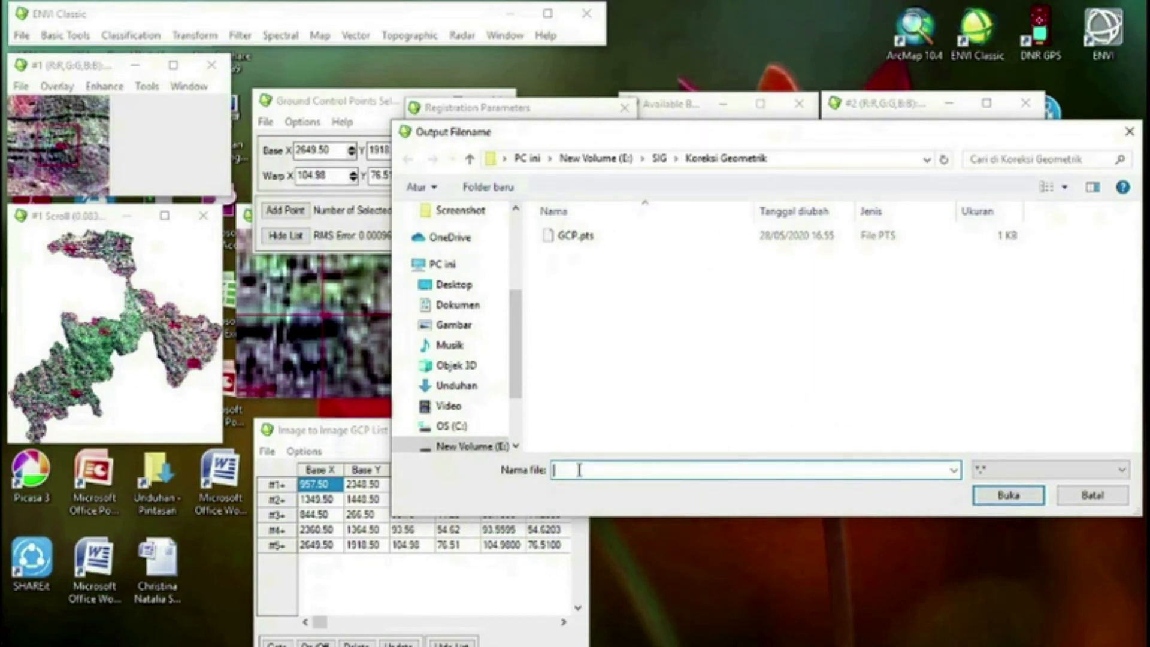
pyautogui.write('g')
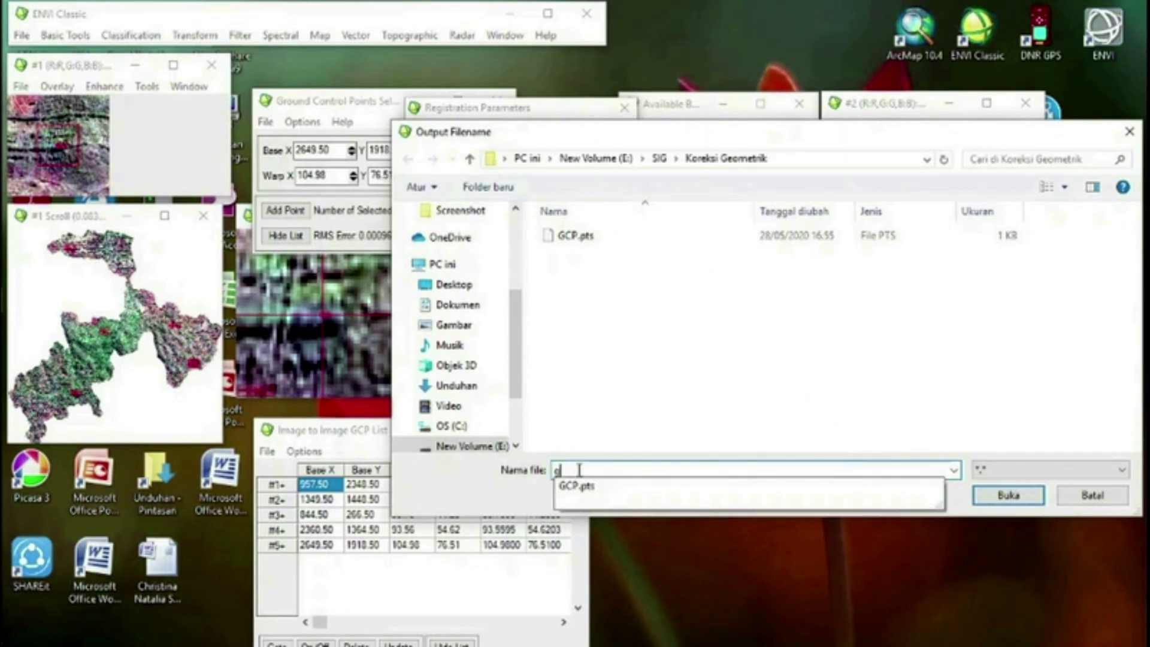
pyautogui.press('BackSpace')
pyautogui.write('G')
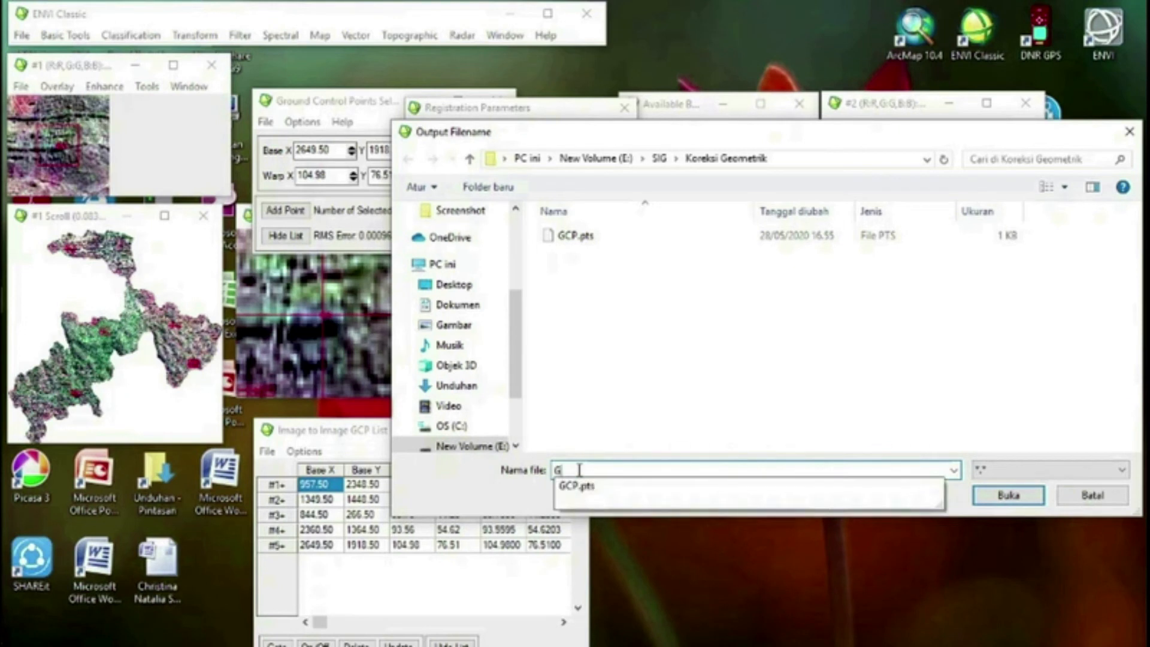
pyautogui.write('eometrik')
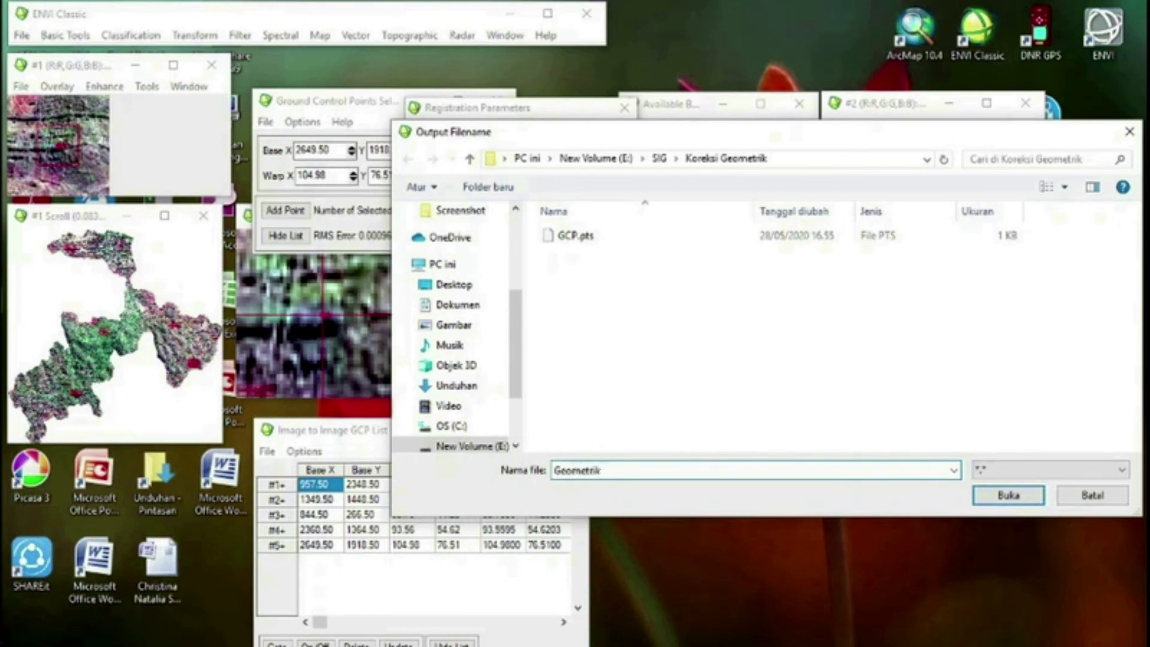
pyautogui.click(995, 497)
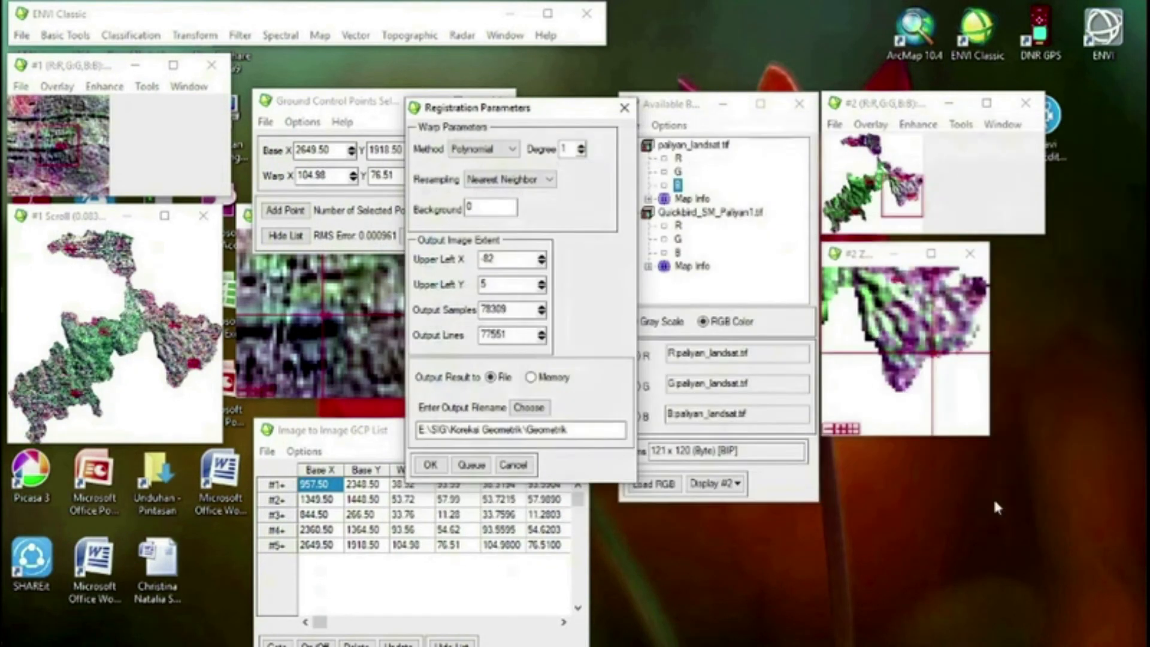
pyautogui.click(430, 465)
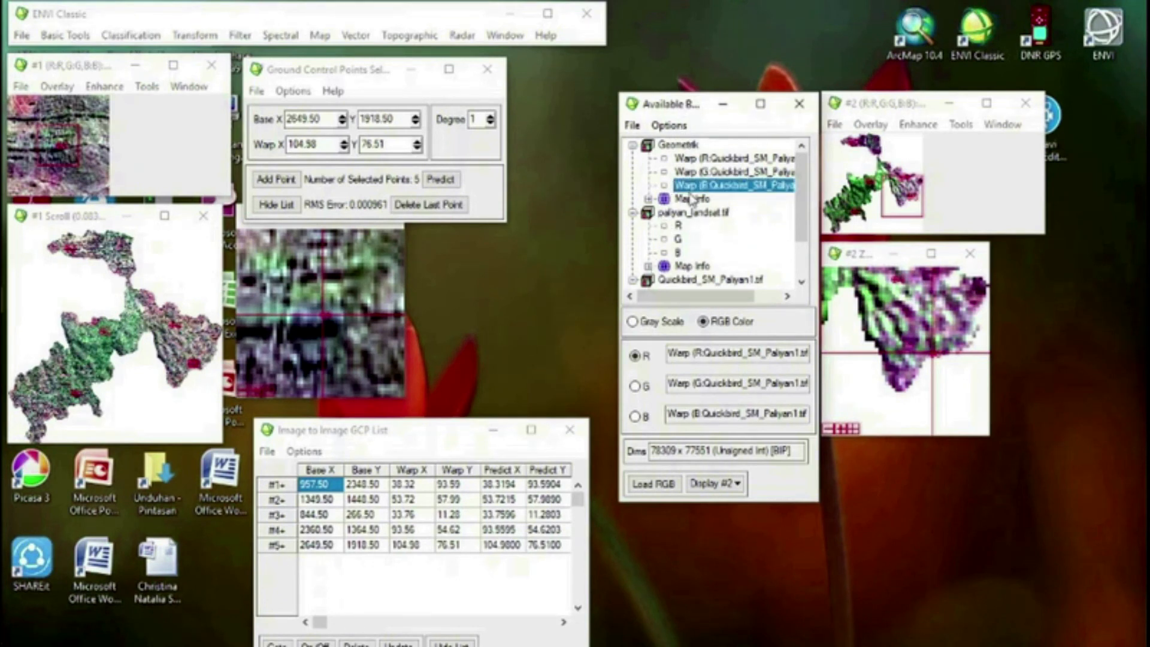
# Load the R, G and B warp bands of the Geometrik image as an RGB composite in a new display
pyautogui.click(689, 160)
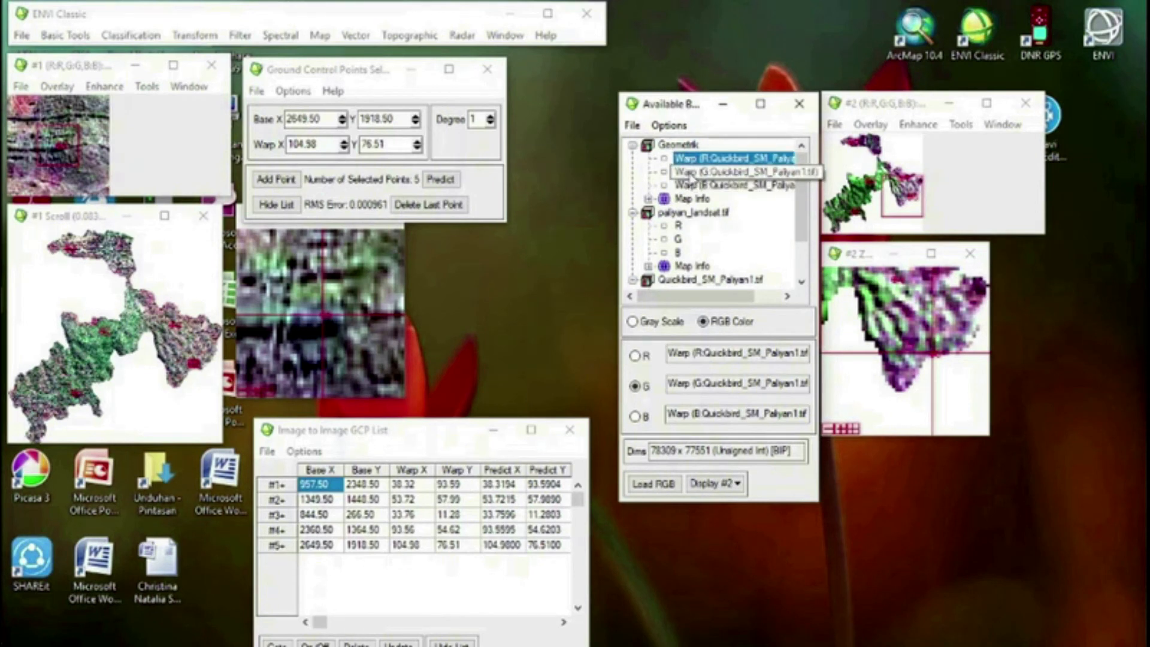
pyautogui.click(690, 173)
pyautogui.click(690, 173)
pyautogui.click(702, 186)
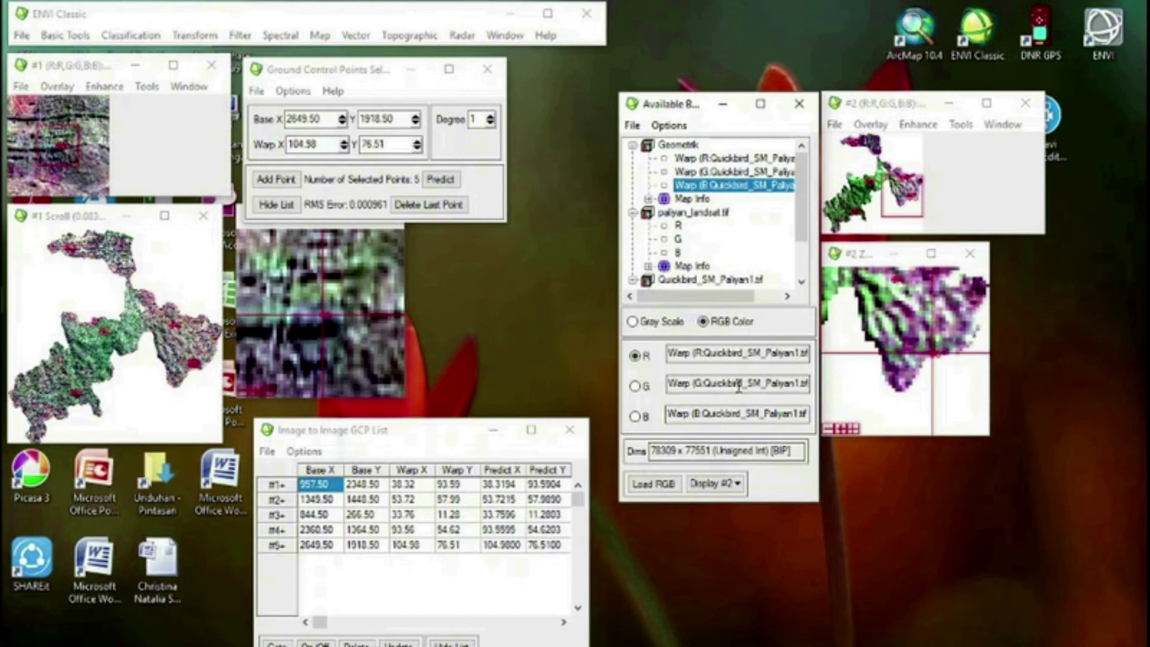
pyautogui.click(737, 487)
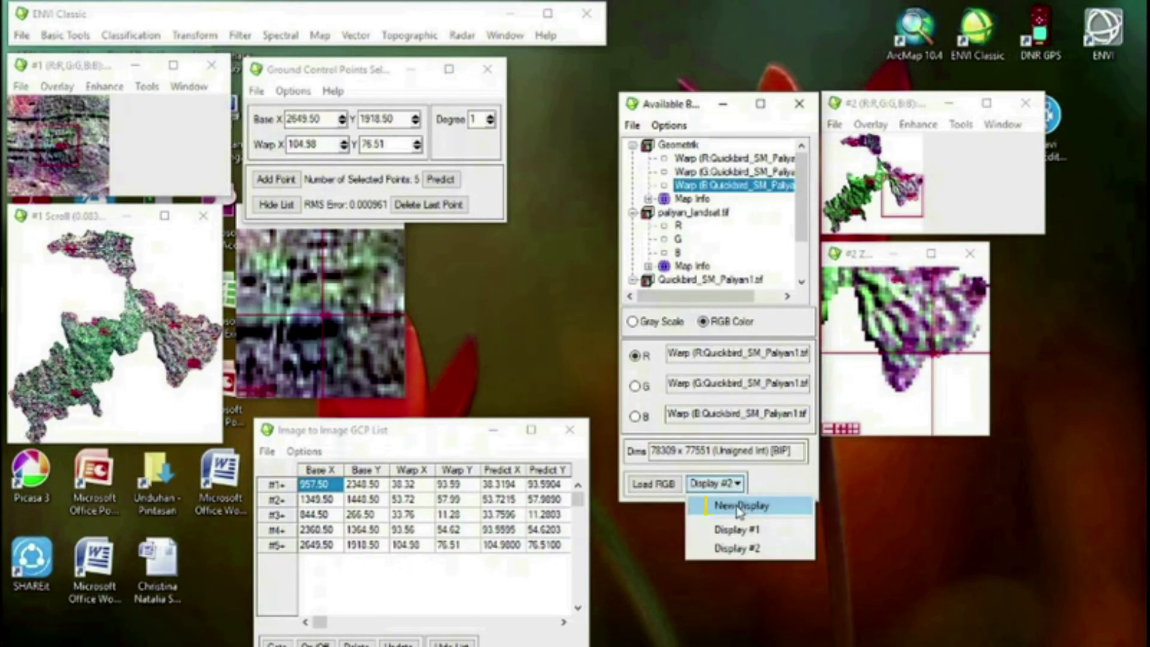
pyautogui.click(740, 507)
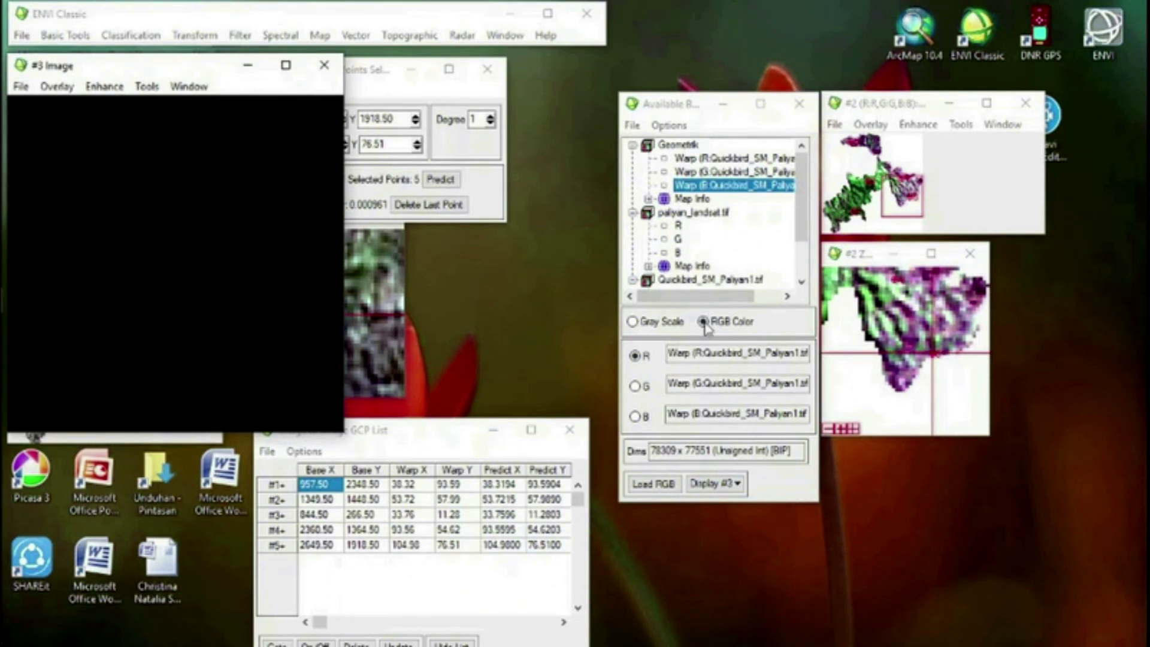
pyautogui.click(645, 486)
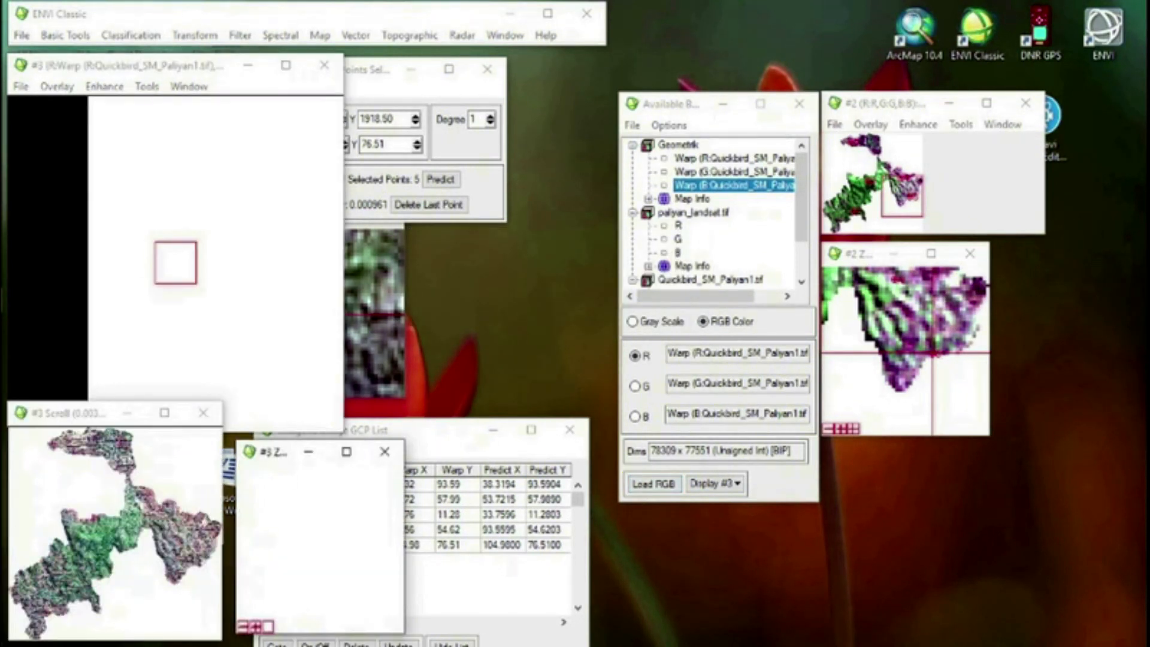
# Examine several areas of the warped image in Display #3 at full resolution
pyautogui.click(114, 527)
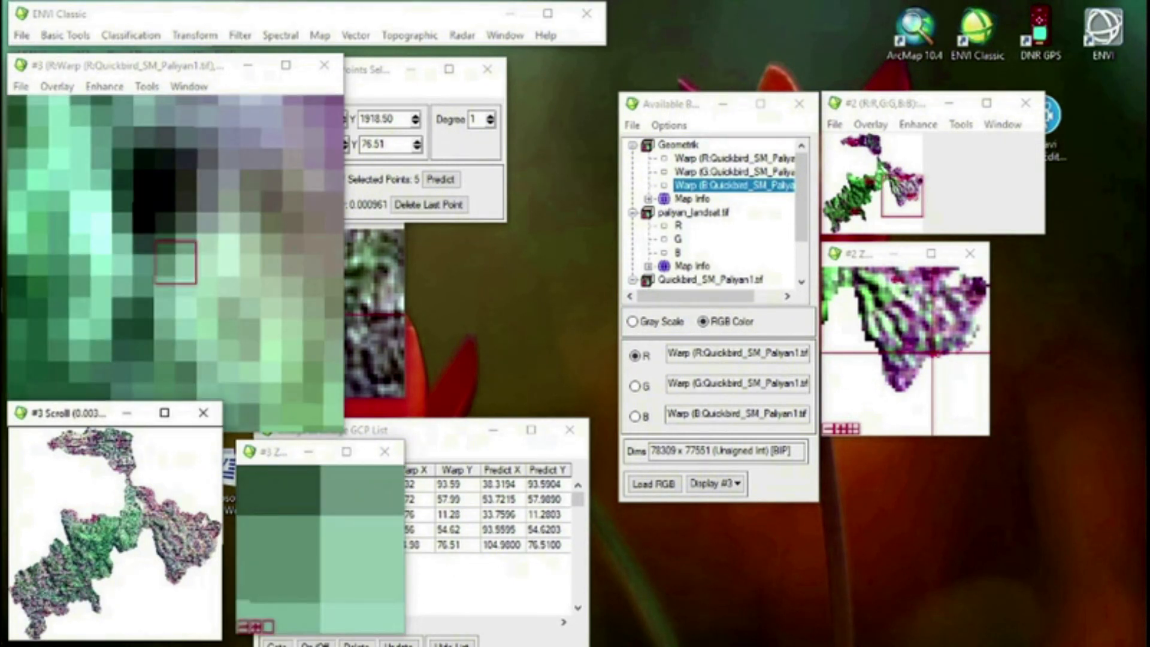
pyautogui.click(74, 546)
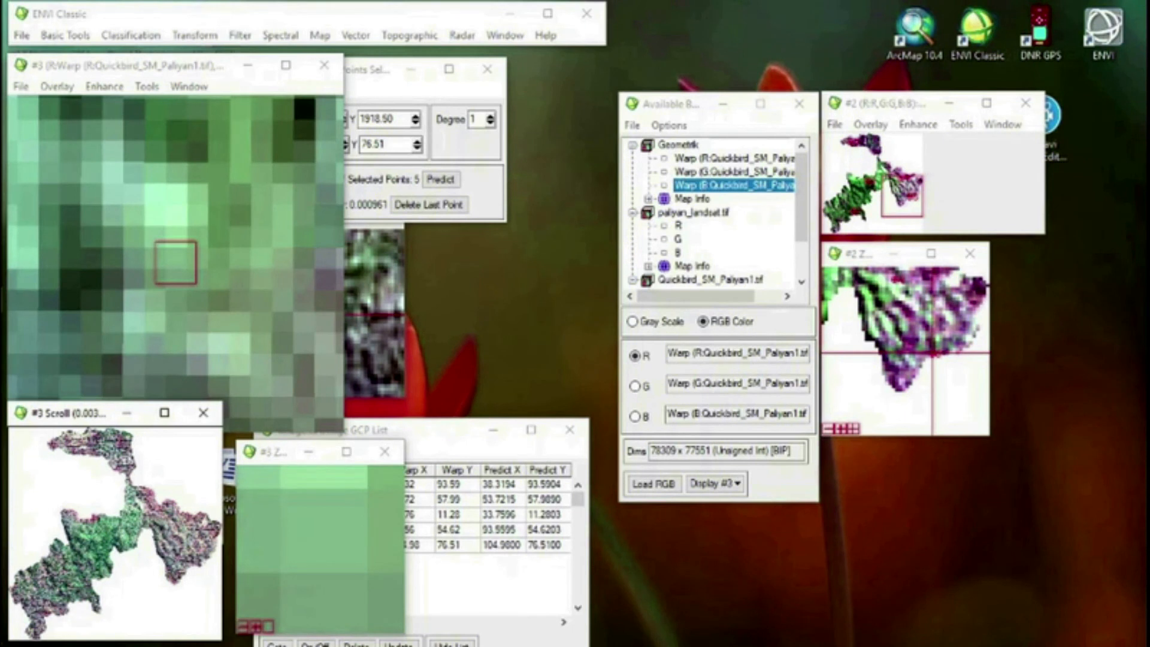
pyautogui.click(37, 587)
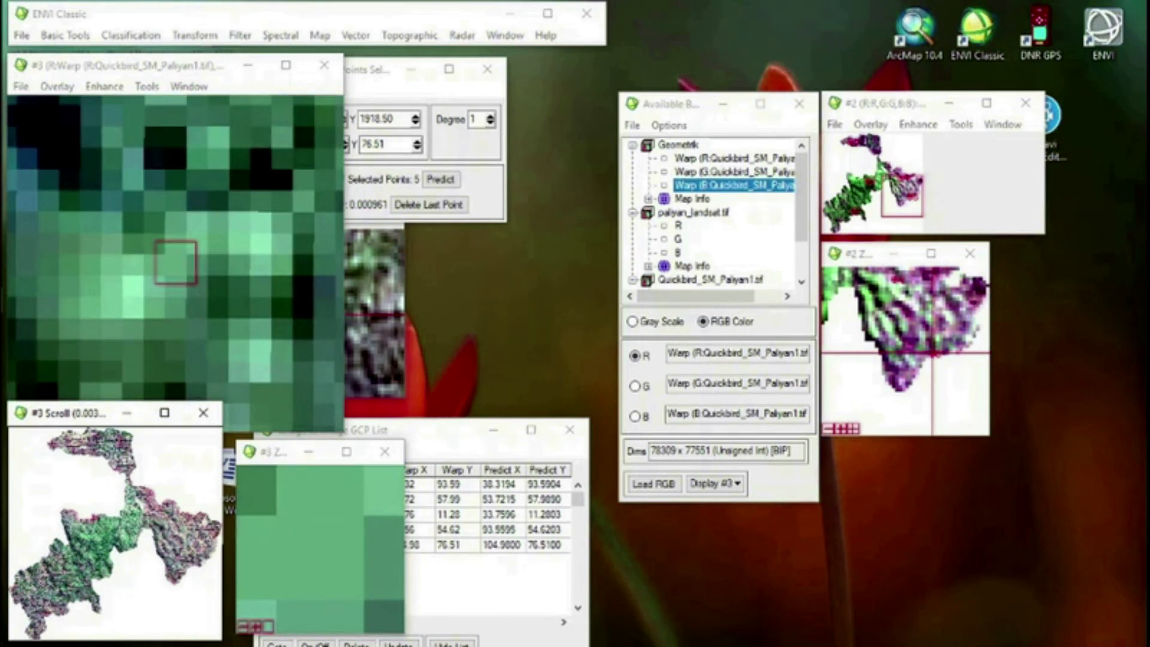
pyautogui.click(107, 534)
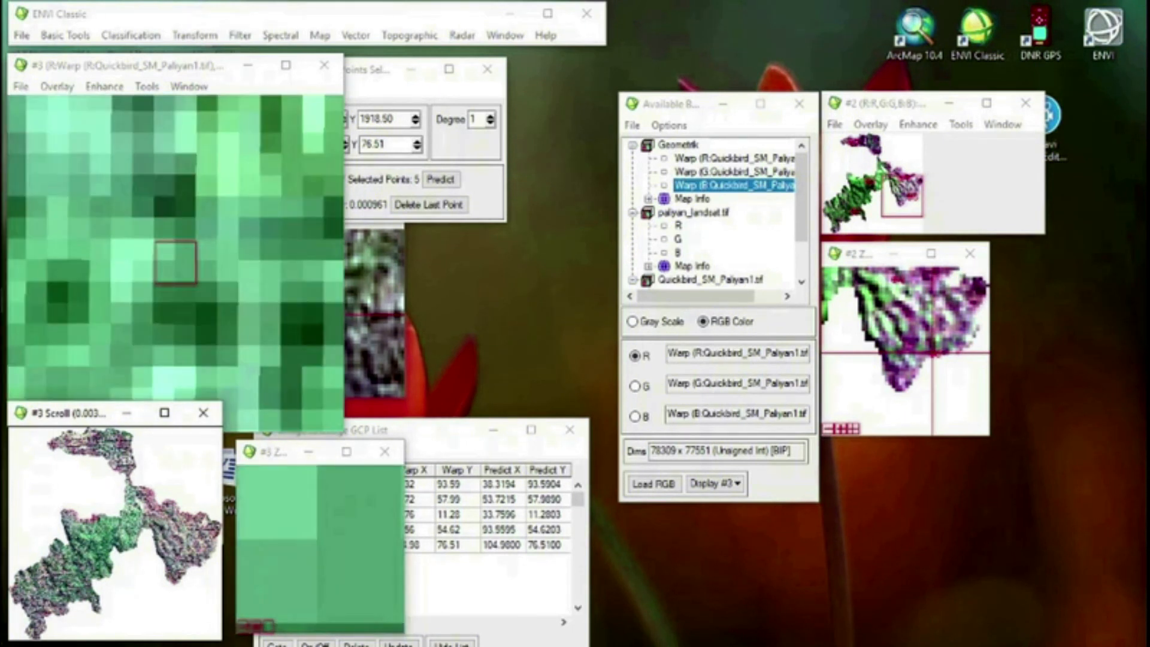
pyautogui.click(82, 546)
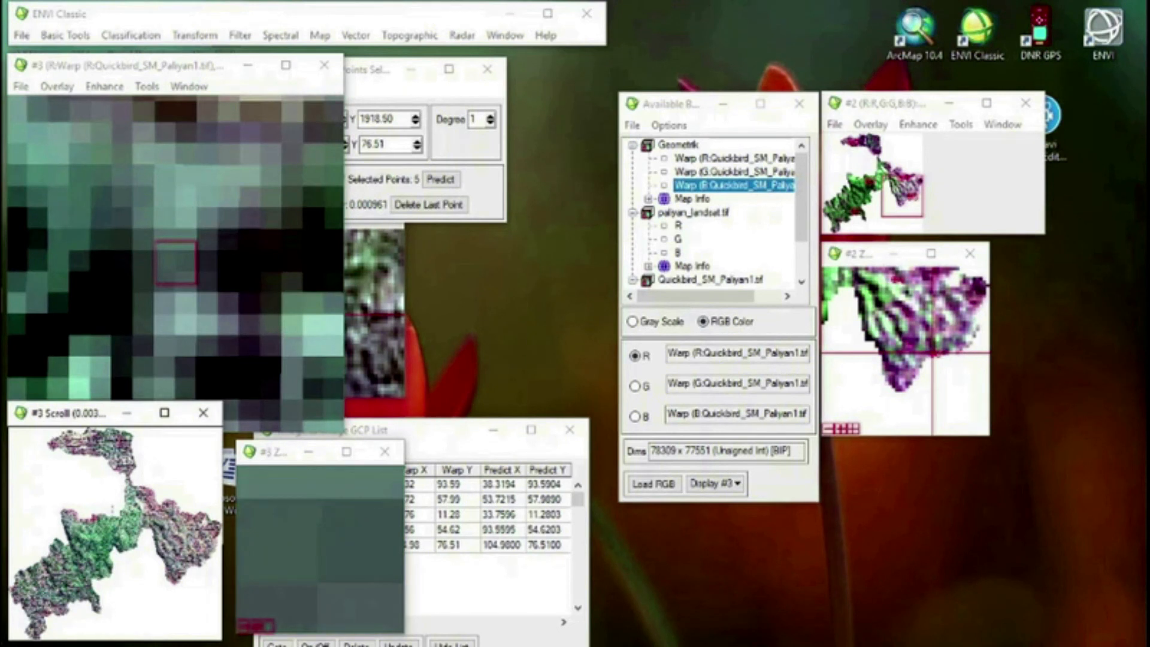
pyautogui.click(178, 539)
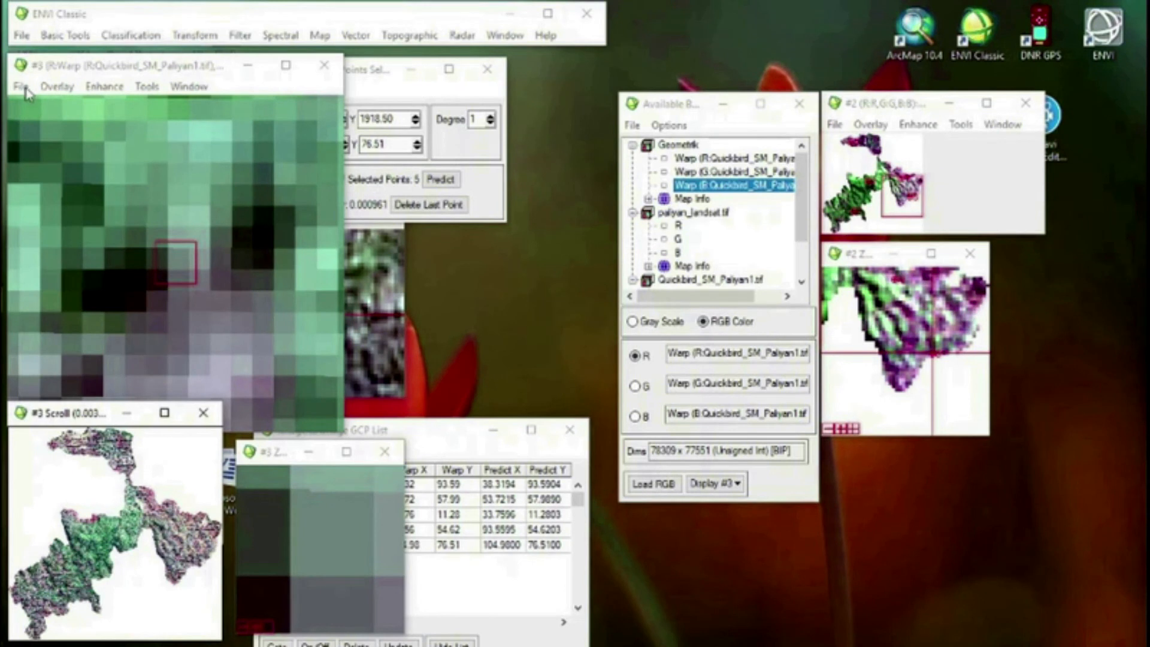
# Save the Display #3 image as an ENVI image file named Geometrik 1 in the folder E:\SIG\Koreksi Geometrik
pyautogui.click(21, 87)
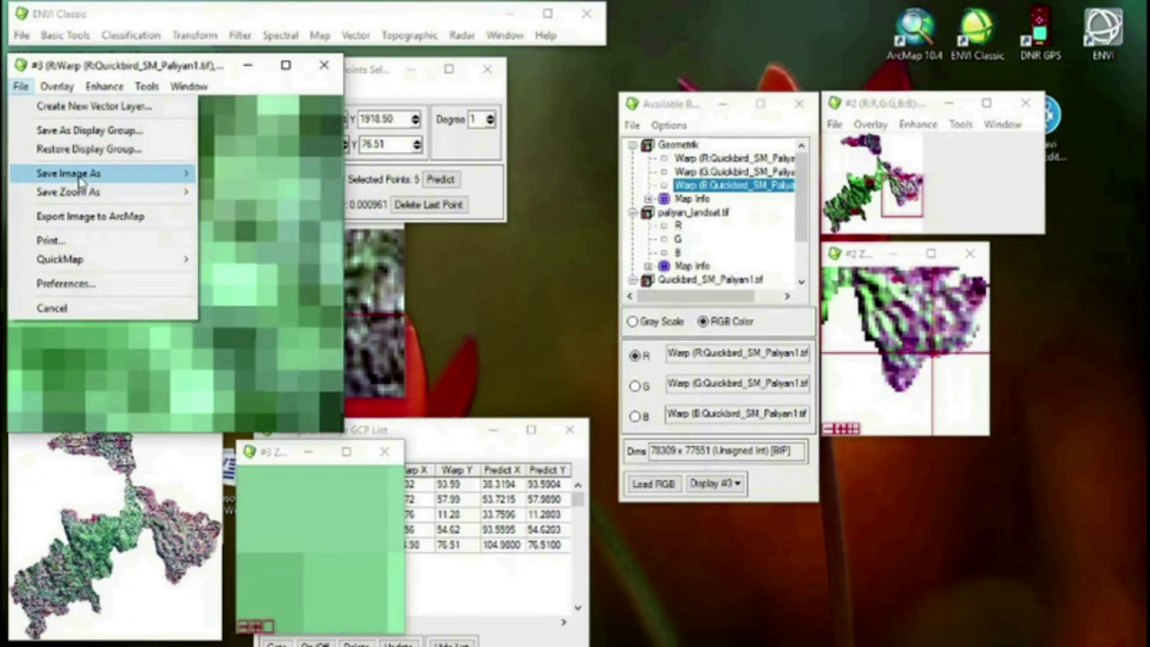
pyautogui.moveTo(170, 173)
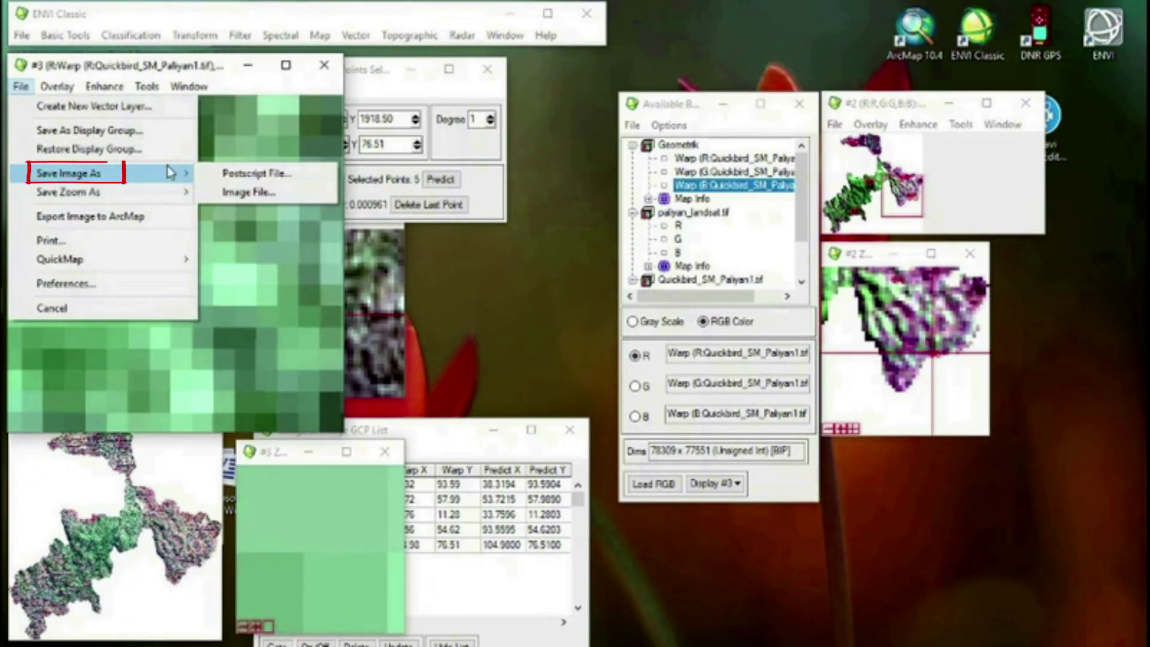
pyautogui.click(227, 197)
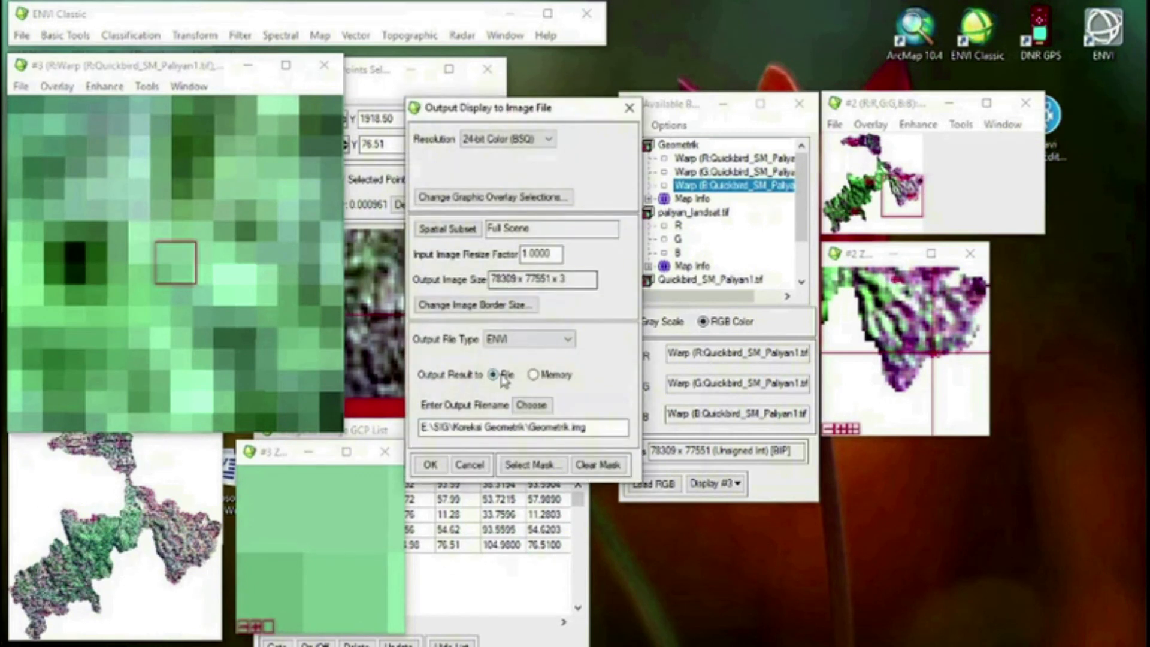
pyautogui.click(532, 408)
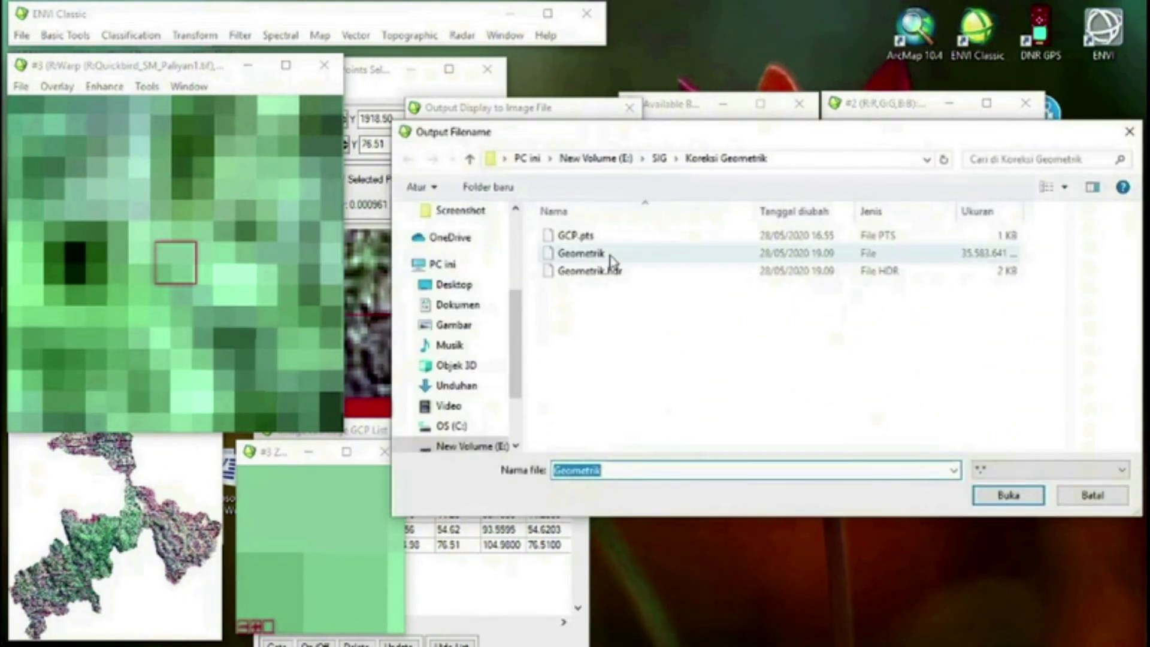
pyautogui.click(640, 472)
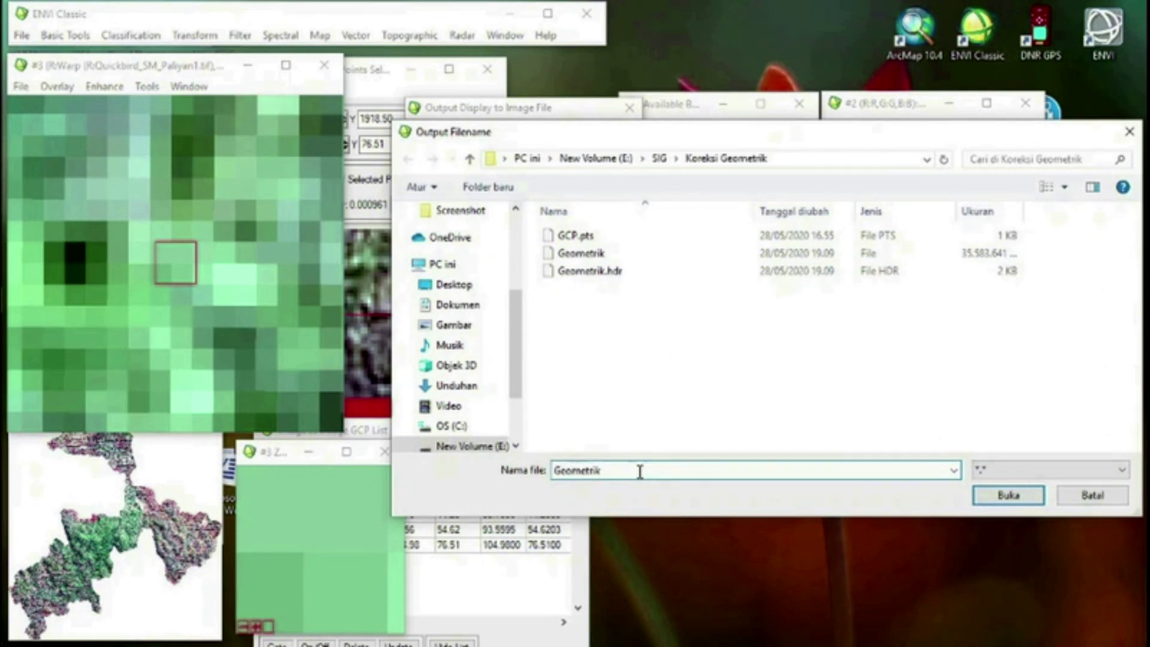
pyautogui.write('1')
pyautogui.click(991, 497)
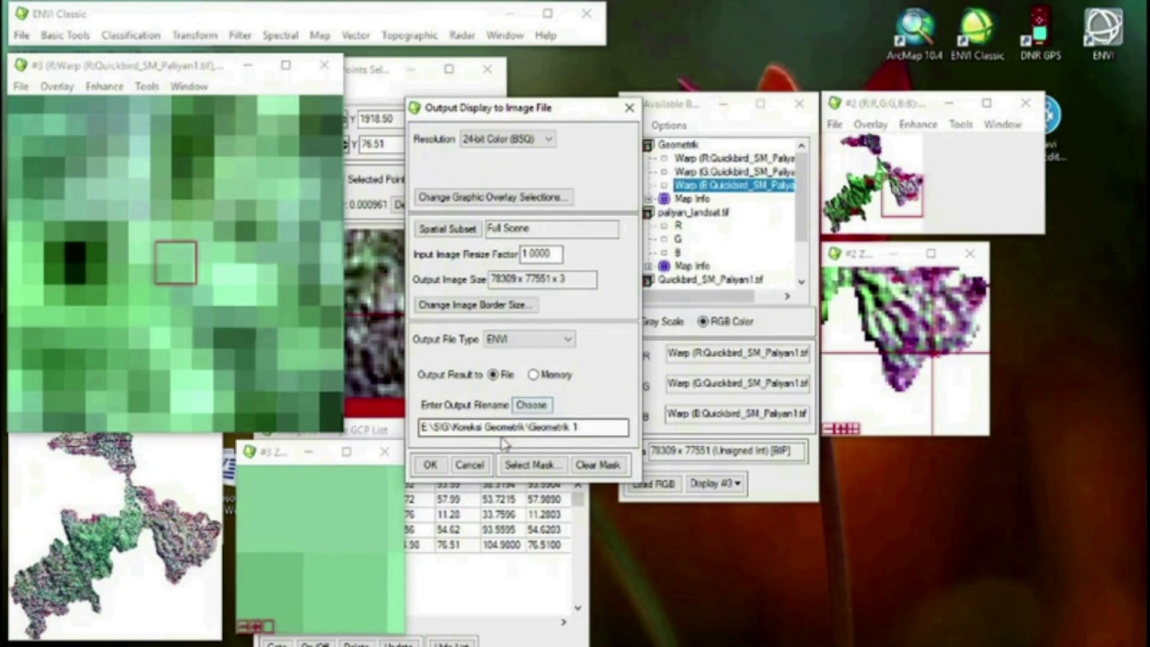
pyautogui.click(429, 473)
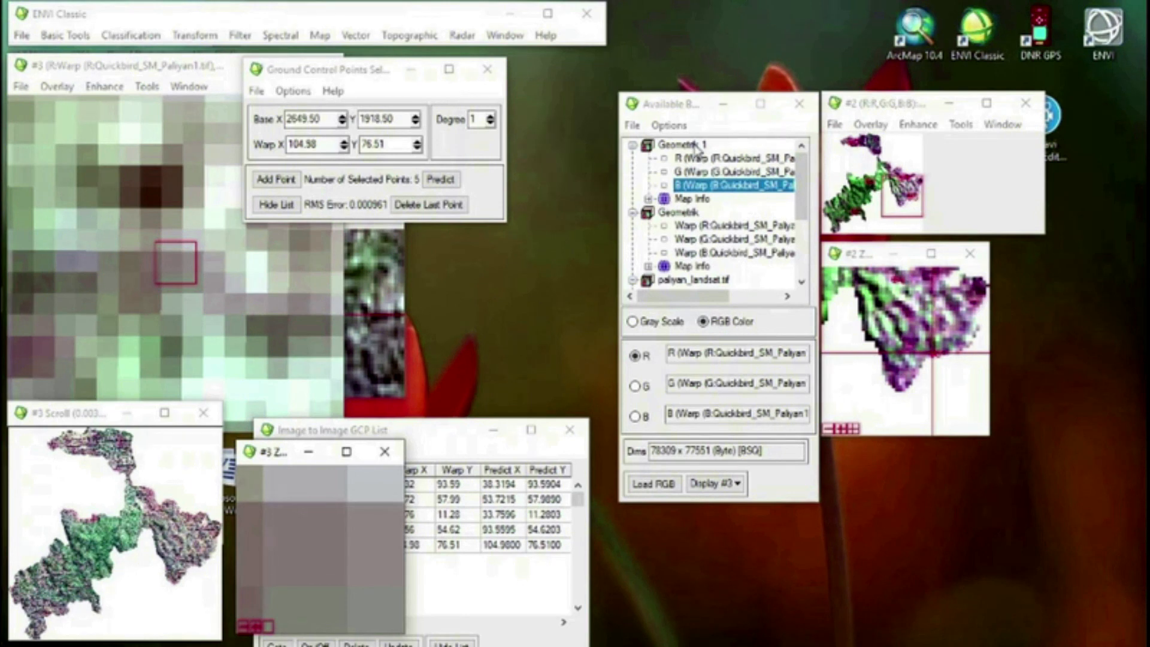
# Export the Geometrik 1 image to TIFF/GeoTIFF as Hasil Geometrik 1.tif in the folder E:\SIG\Koreksi Geometrik
pyautogui.click(22, 36)
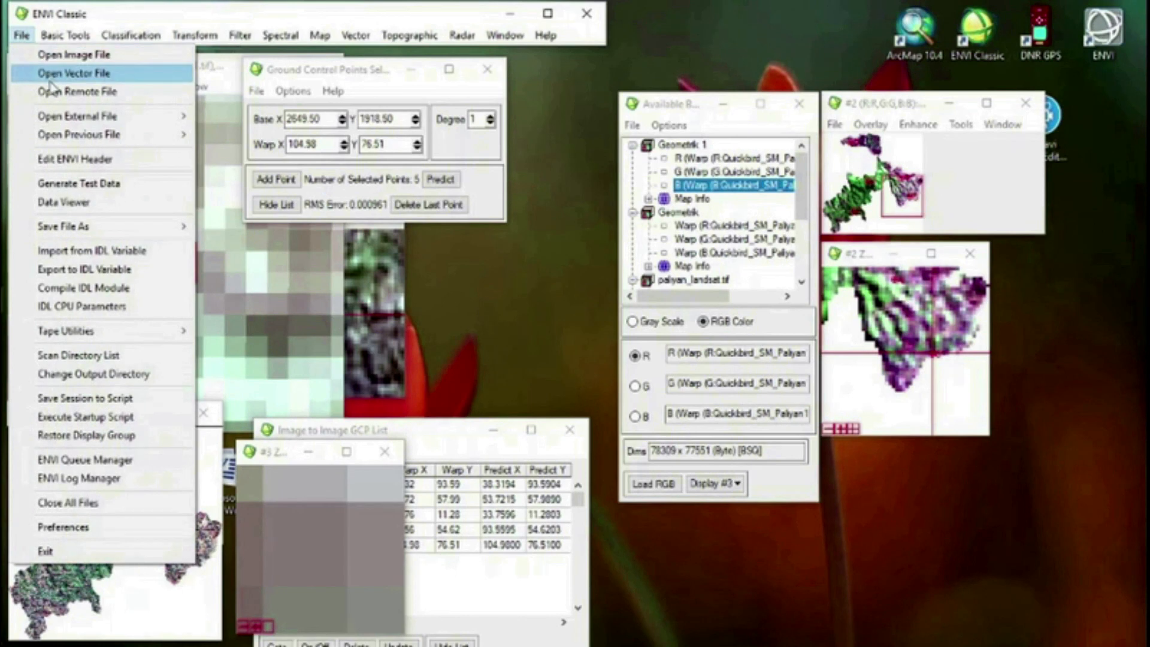
pyautogui.moveTo(104, 234)
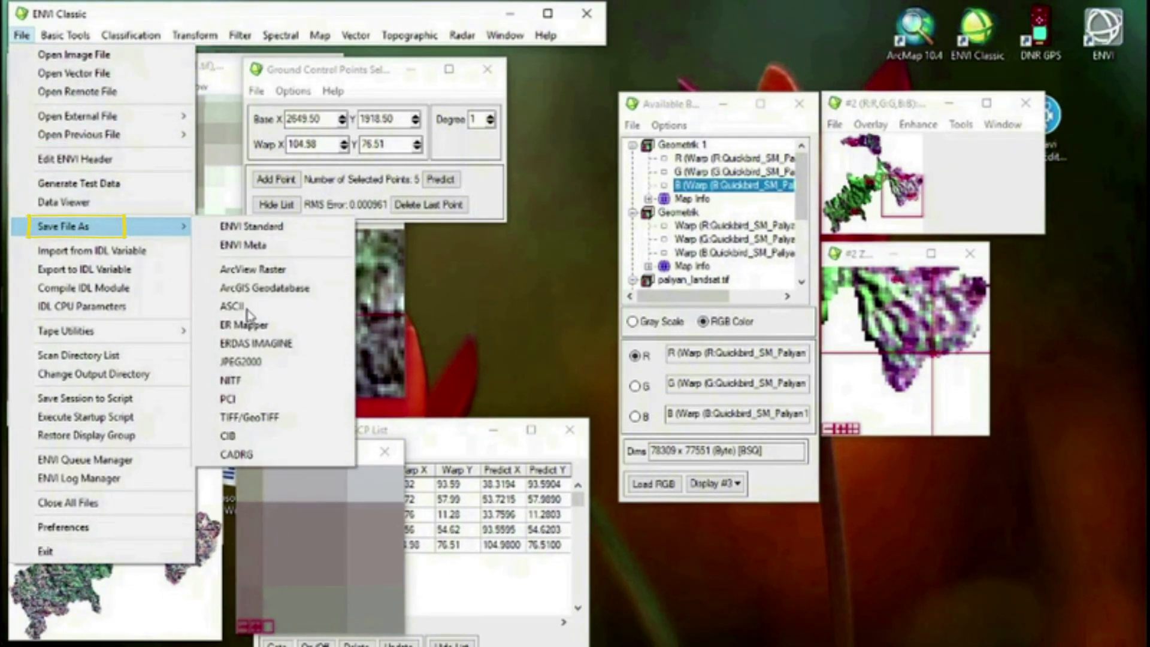
pyautogui.click(262, 414)
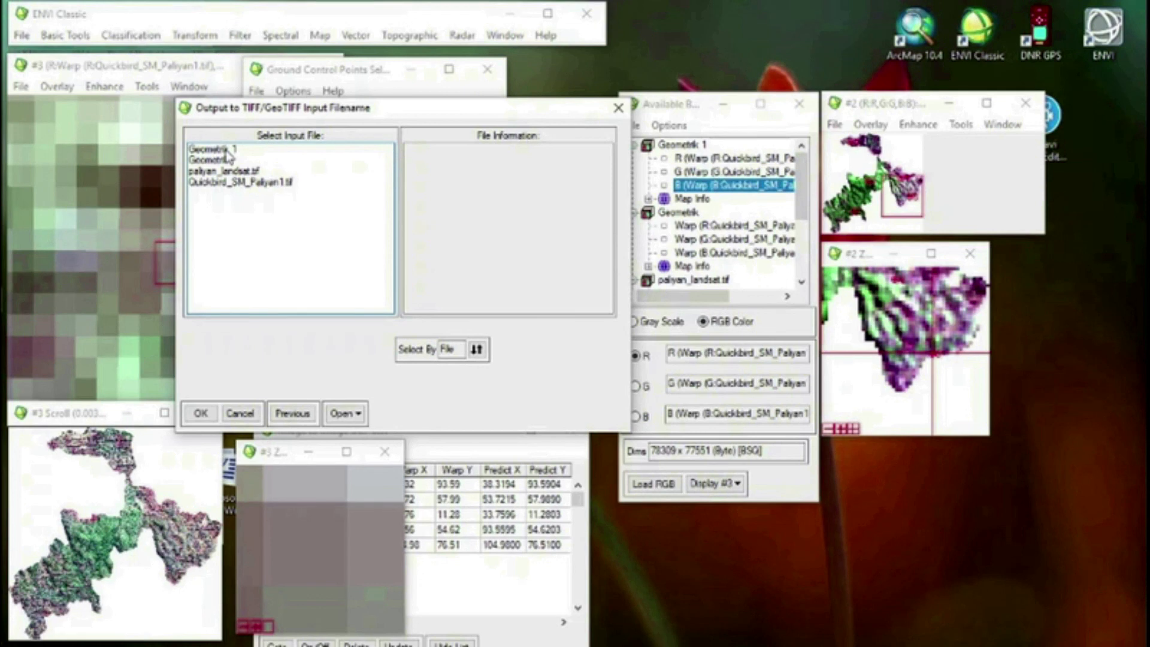
pyautogui.click(228, 157)
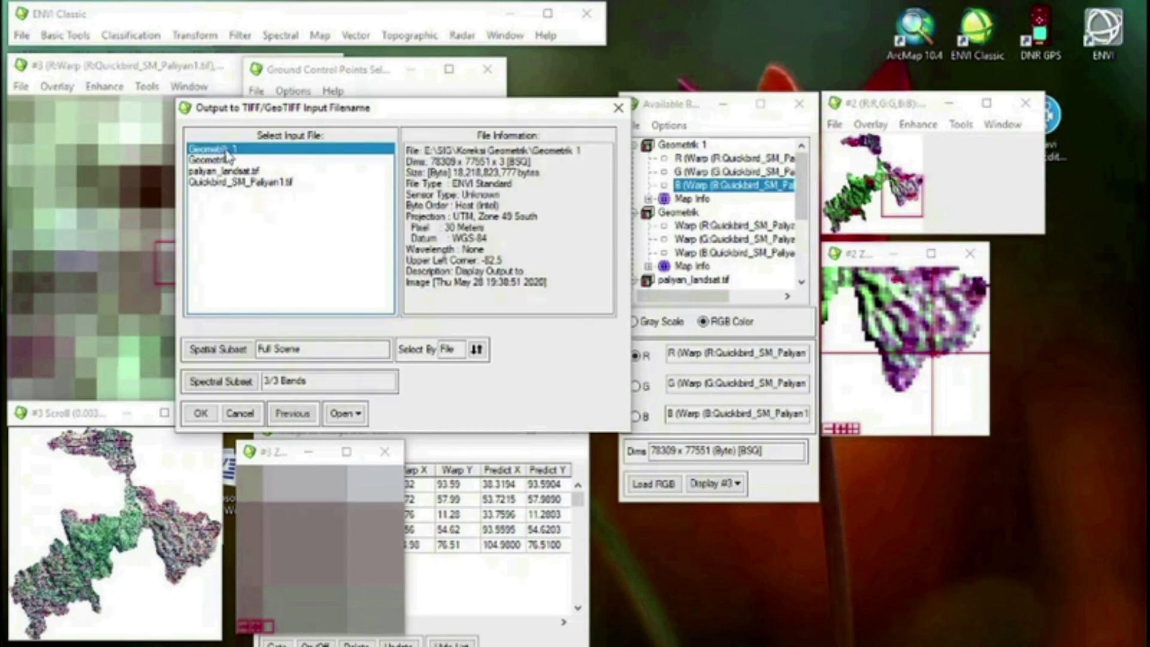
pyautogui.click(201, 414)
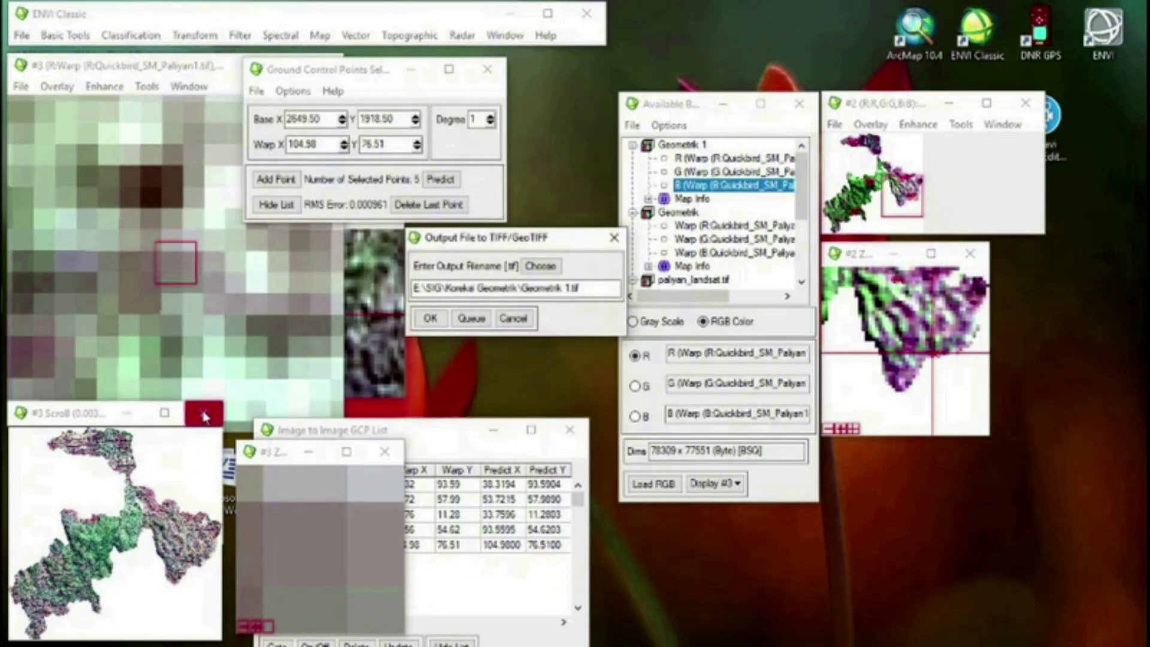
pyautogui.click(523, 288)
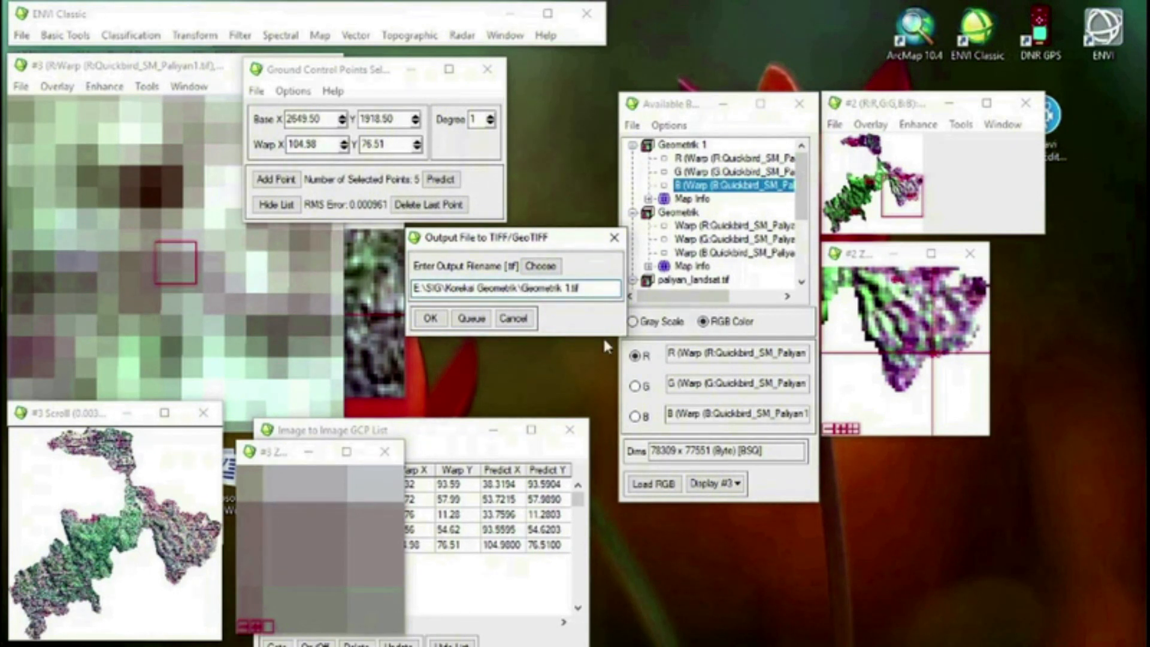
pyautogui.write('Hasil')
pyautogui.click(430, 319)
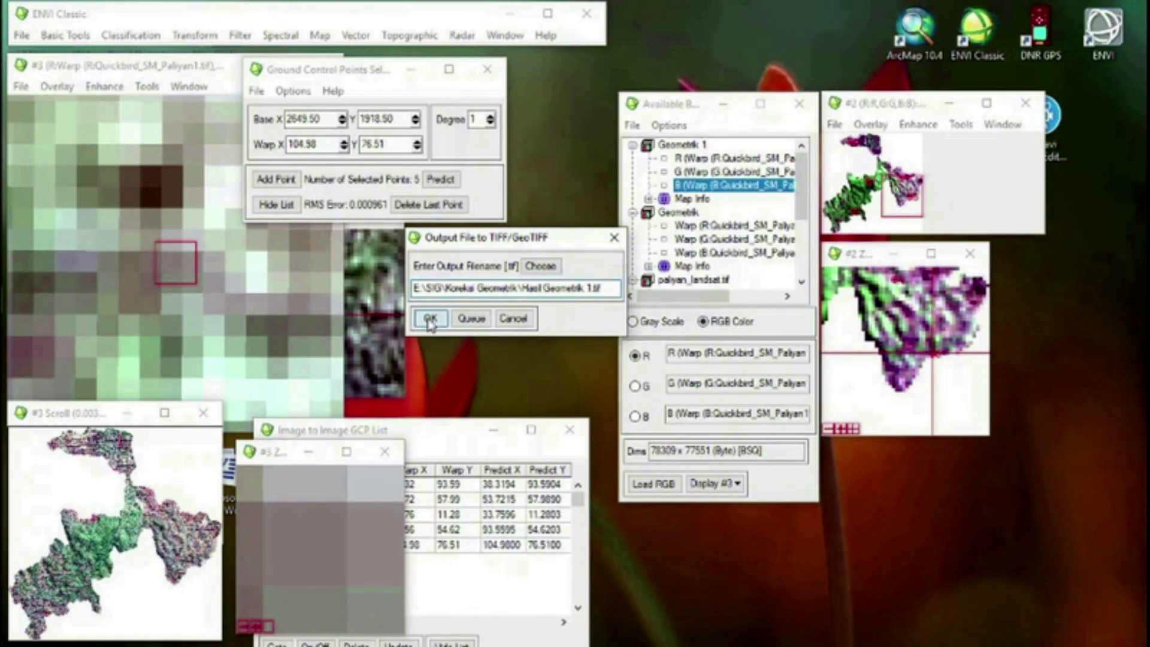